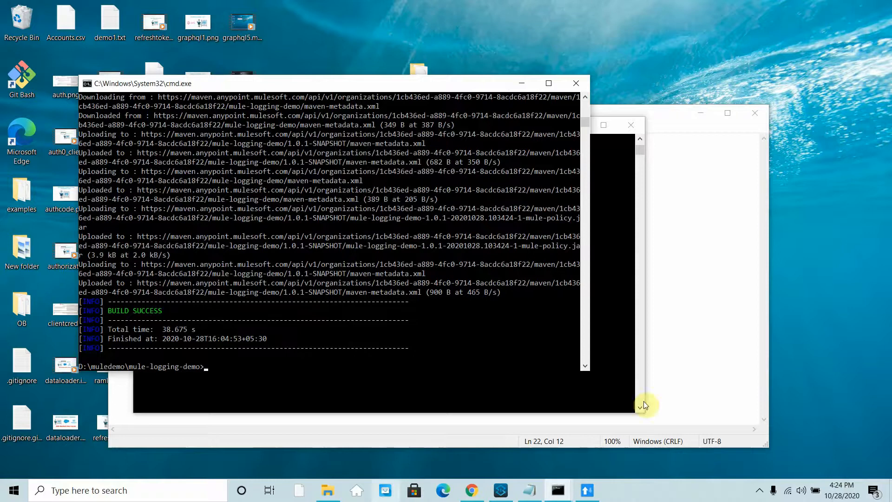
# - Switch to Anypoint Studio showing the mule-logging-demo template.xml policy template
pyautogui.click(500, 489)
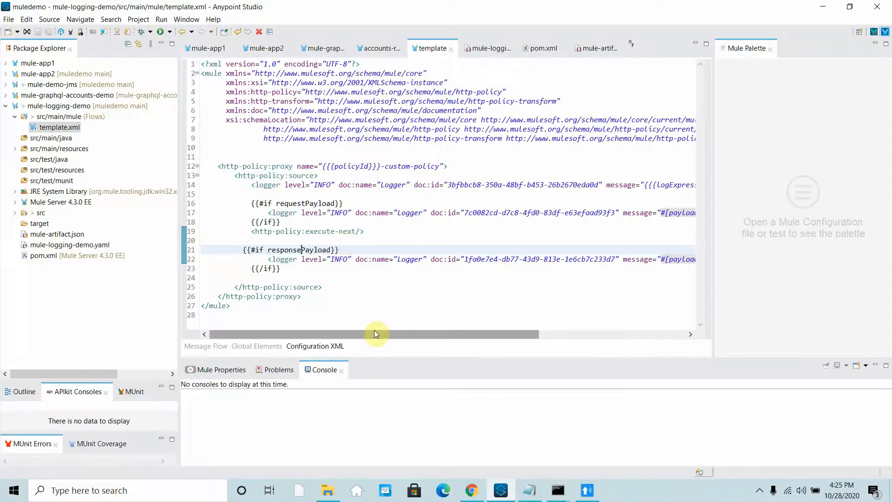
# - Scroll the template.xml editor right to read the full logger lines, then go back to Chrome
pyautogui.moveTo(372, 332); pyautogui.dragTo(594, 332)
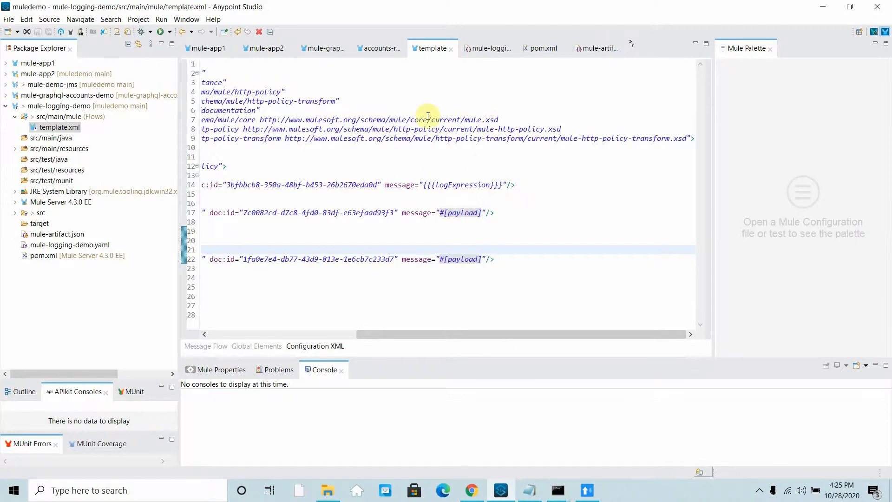
pyautogui.click(471, 490)
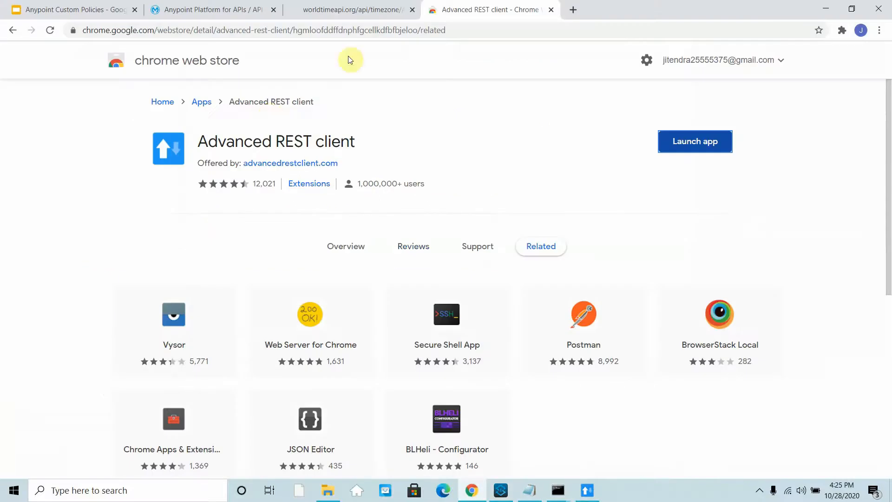
# - Close the worldtimeapi.org Asia/Kolkata tab and bring up Advanced REST Client
pyautogui.click(372, 5)
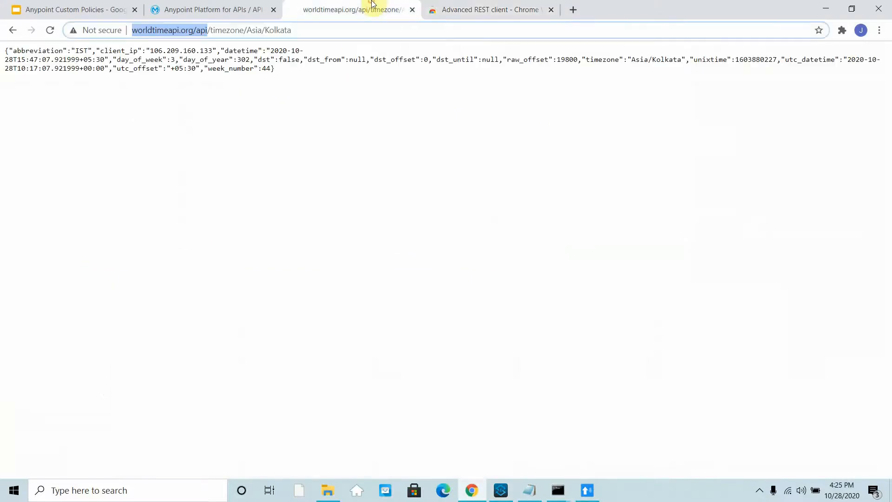
pyautogui.click(302, 26)
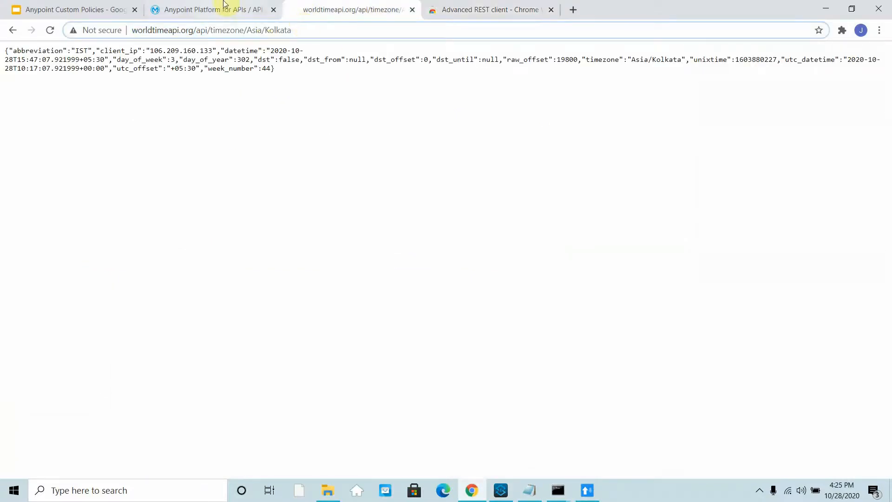
pyautogui.click(417, 12)
pyautogui.click(587, 490)
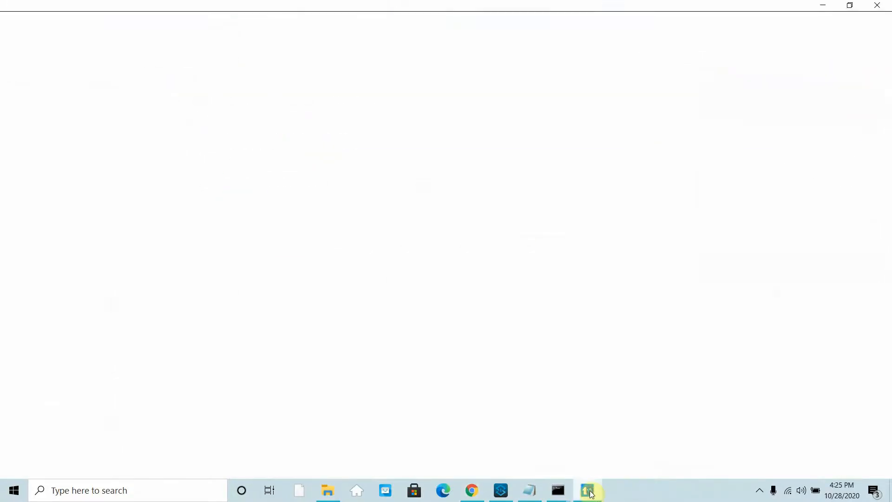
# - Resend the Europe/Amsterdam proxy request and inspect the 200 OK JSON body's client_ip field
pyautogui.scroll(2, 717, 181)
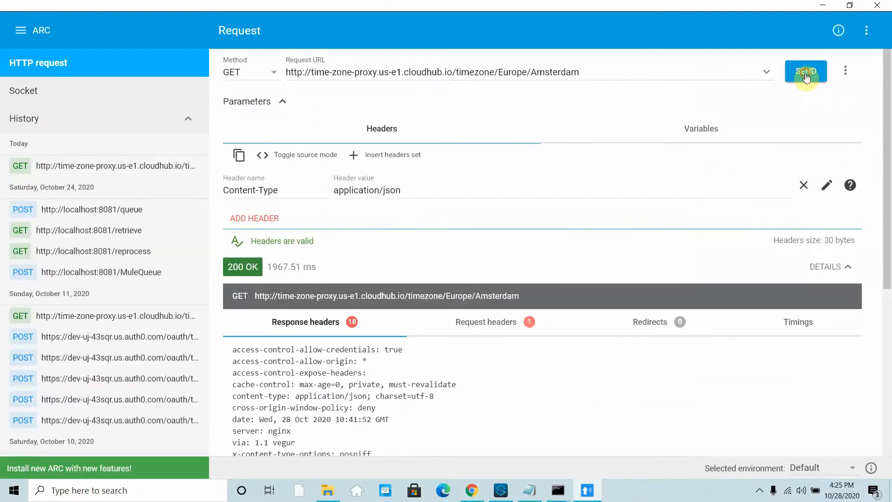
pyautogui.click(805, 71)
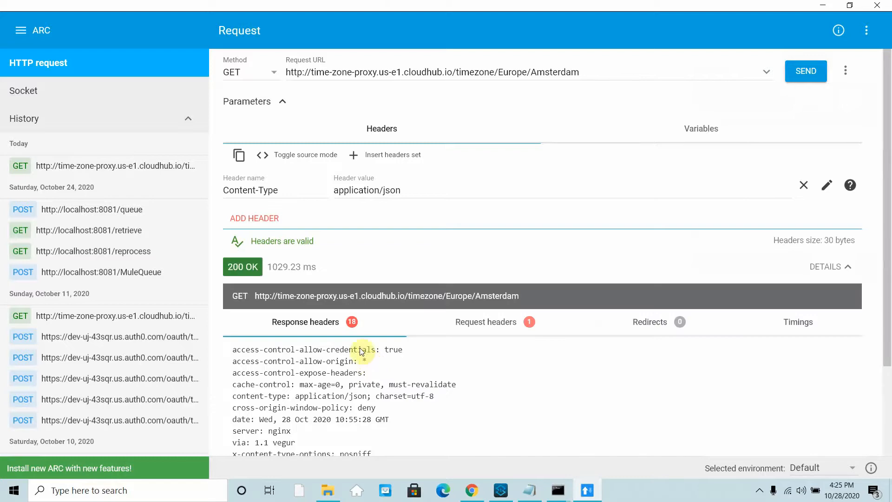
pyautogui.scroll(-6, 314, 386)
pyautogui.scroll(6, 332, 281)
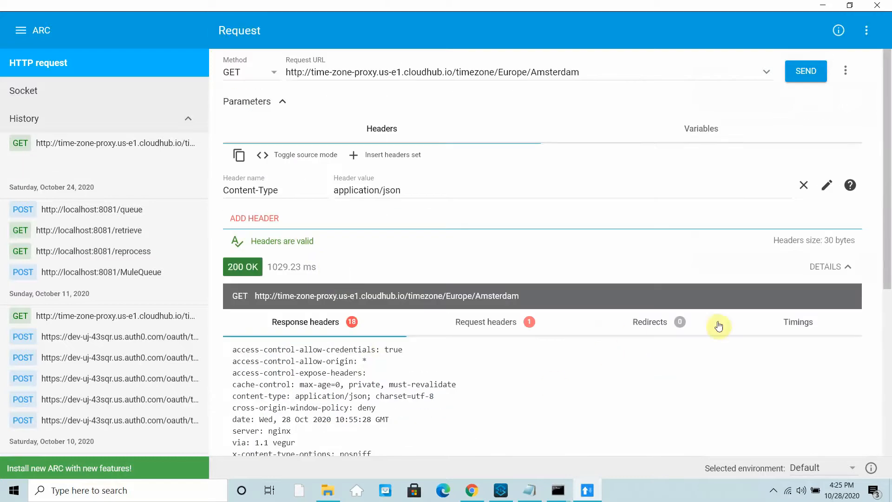
pyautogui.click(834, 267)
pyautogui.scroll(-1, 311, 360)
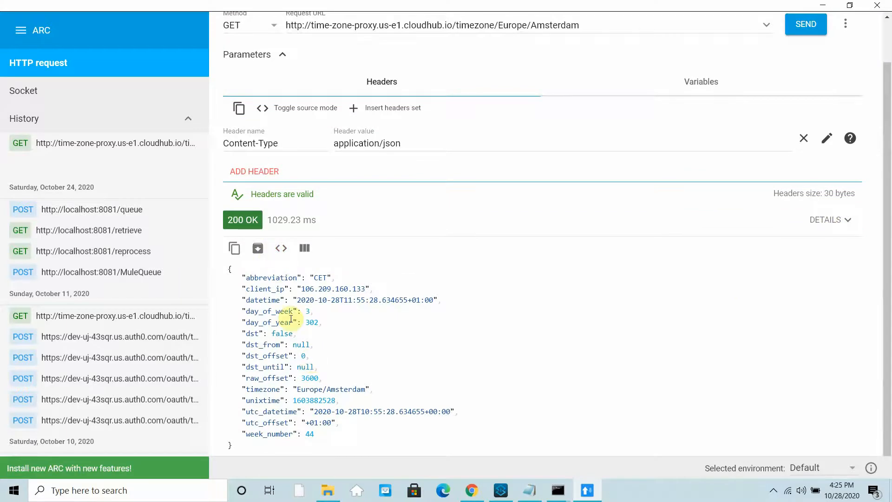
pyautogui.moveTo(246, 288); pyautogui.dragTo(285, 288)
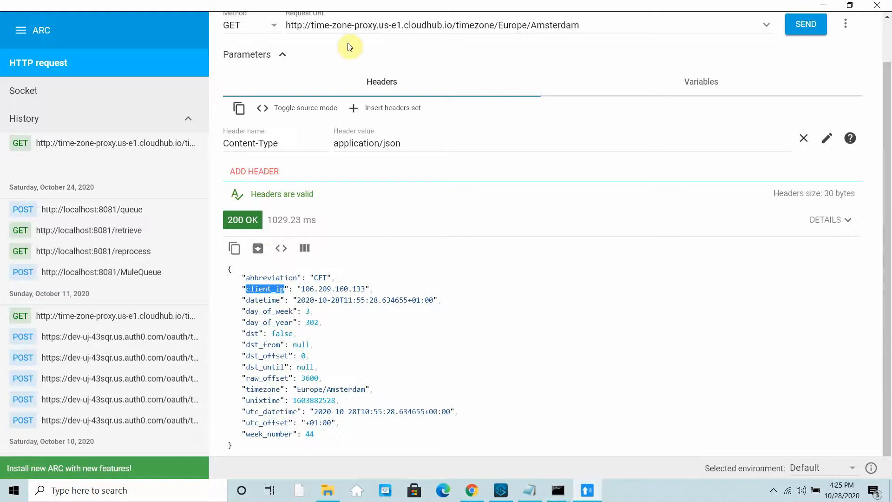
pyautogui.click(470, 489)
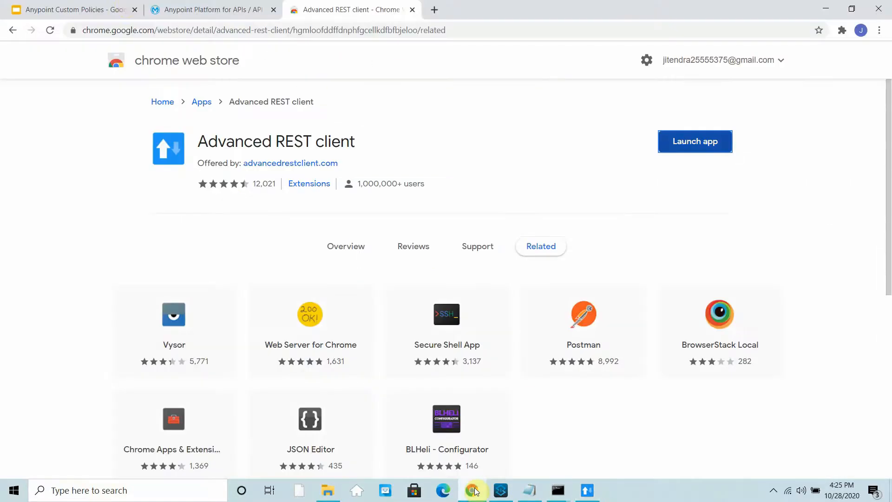
# - Pick mule-logging-demo version 1.0.1-SNAPSHOT as a new policy for the Timezone API
pyautogui.click(205, 9)
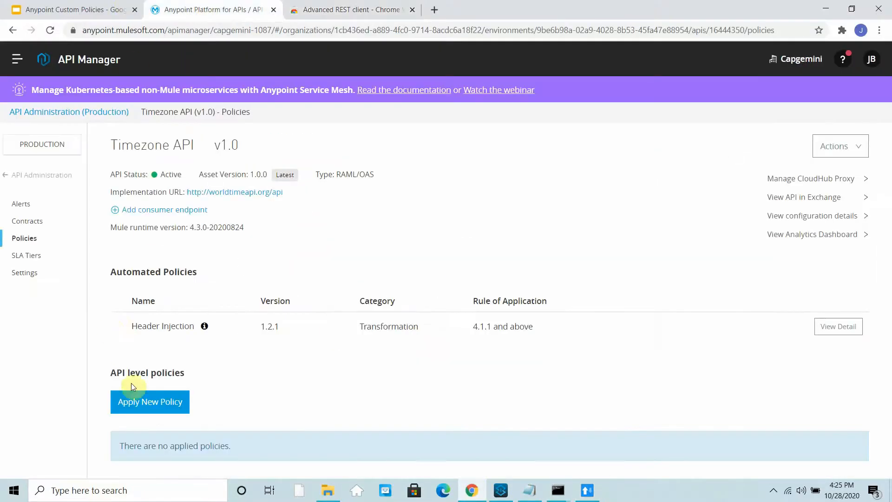
pyautogui.click(146, 407)
pyautogui.click(146, 407)
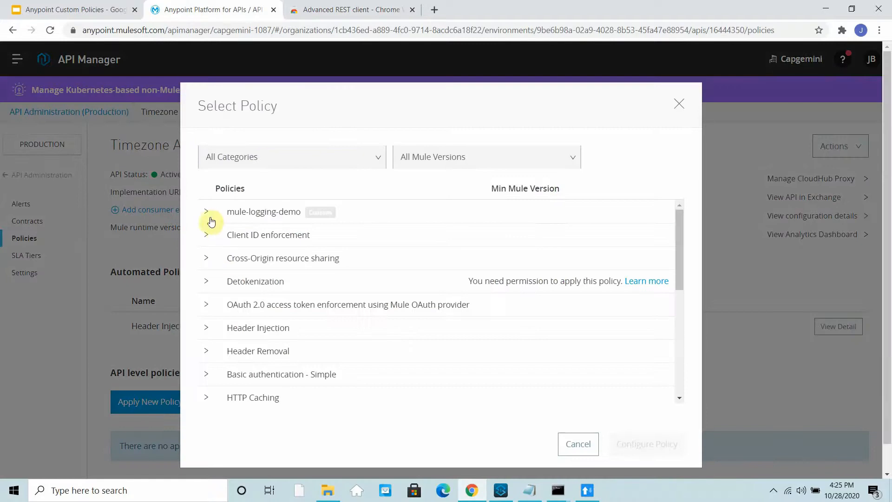
pyautogui.click(207, 219)
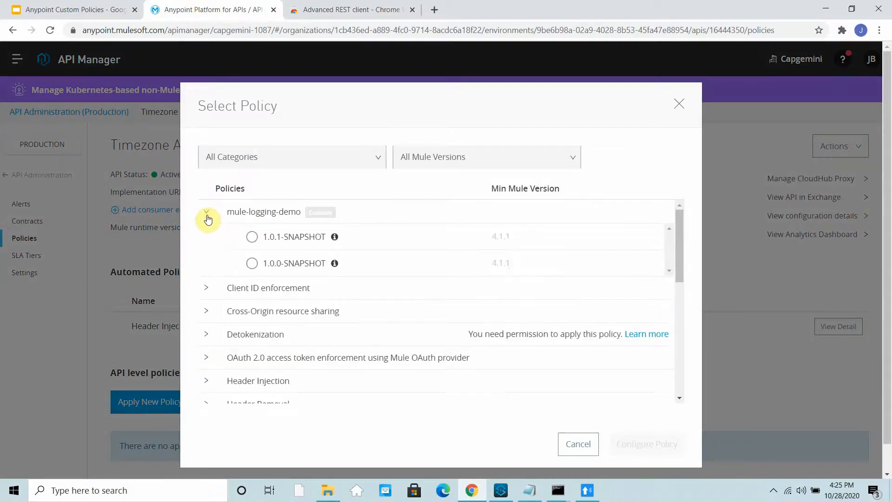
pyautogui.click(252, 238)
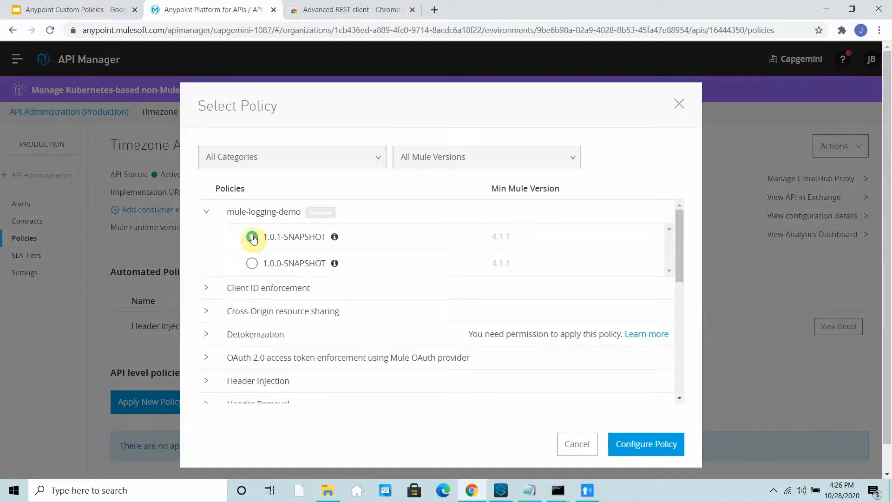
pyautogui.click(655, 444)
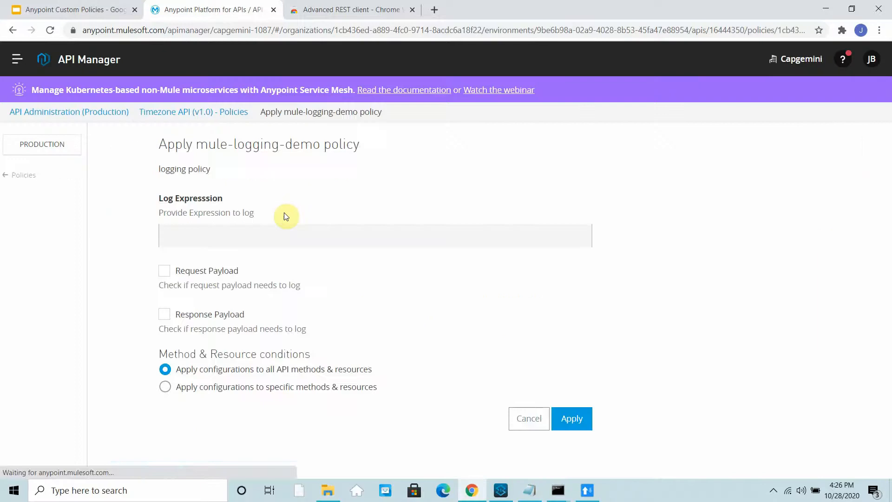
# - Enter the log expression #[payload.client_ip], copying client_ip from the REST client response
pyautogui.click(211, 237)
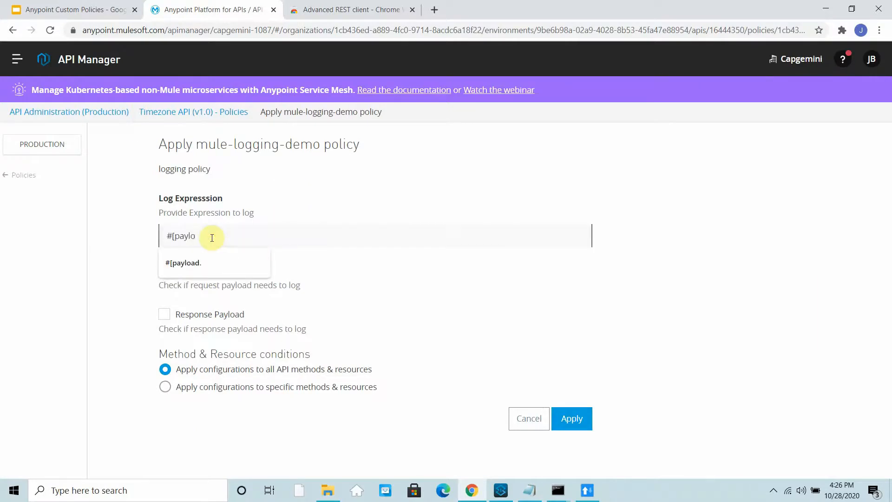
pyautogui.write('#[payload.')
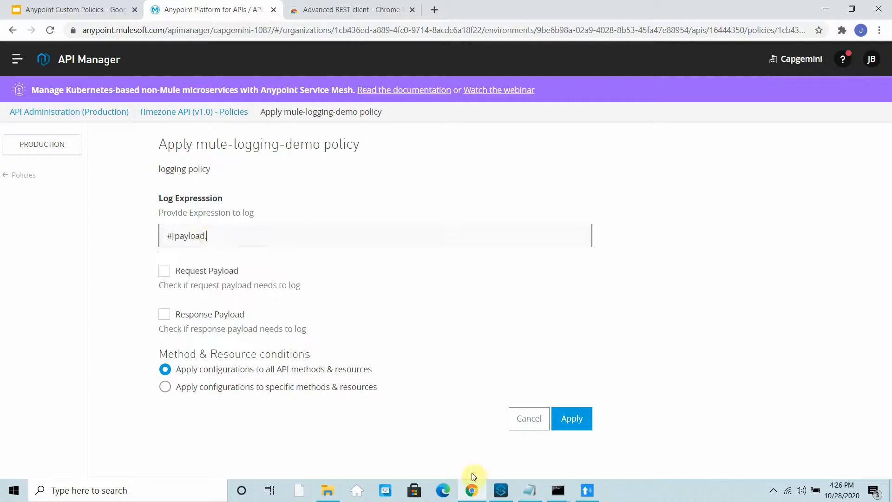
pyautogui.click(586, 490)
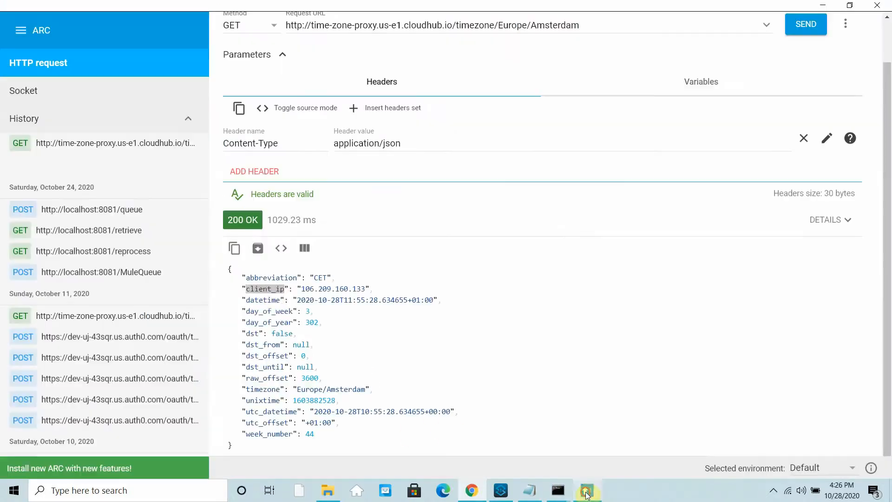
pyautogui.rightClick(270, 293)
pyautogui.click(294, 303)
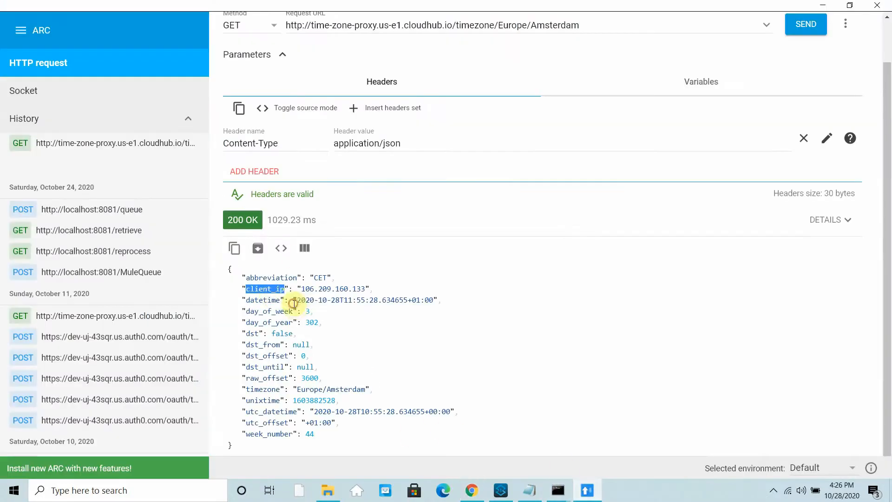
pyautogui.click(822, 5)
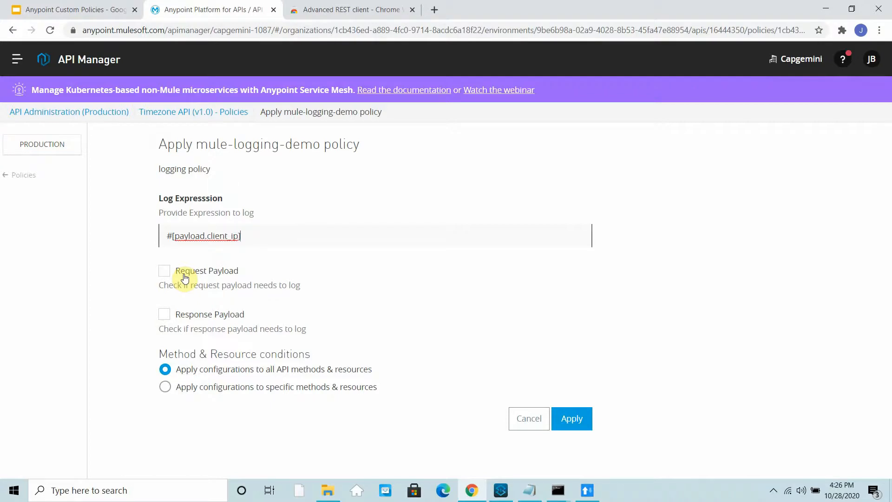
# - Enable request and response payload logging and apply the policy to the Timezone API
pyautogui.click(166, 273)
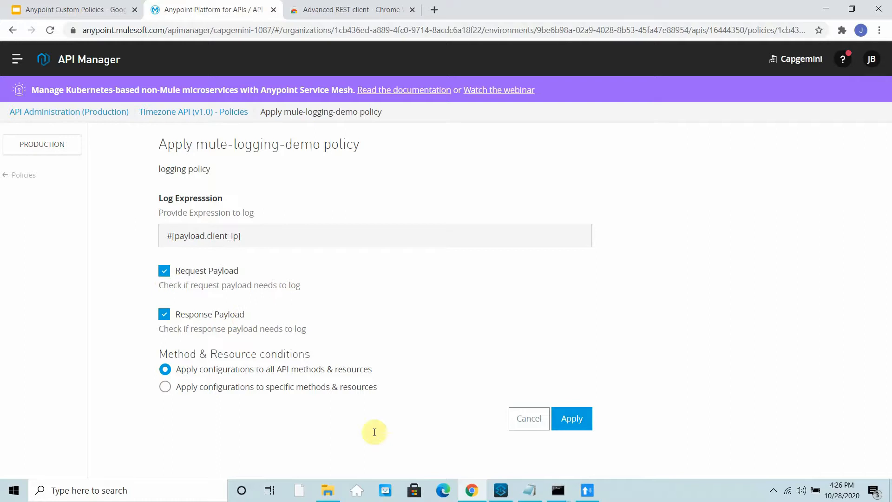
pyautogui.click(556, 431)
pyautogui.click(581, 419)
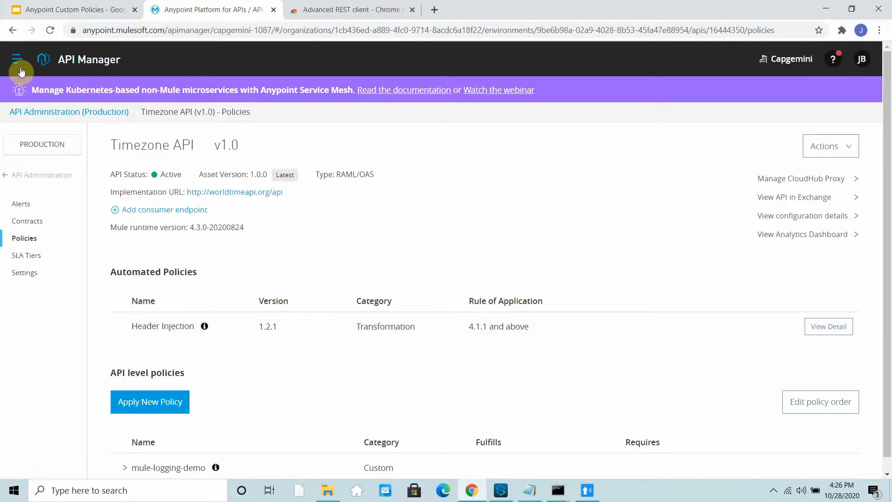
# - Remove the Header Injection automated policy, leaving no automated policies
pyautogui.click(42, 182)
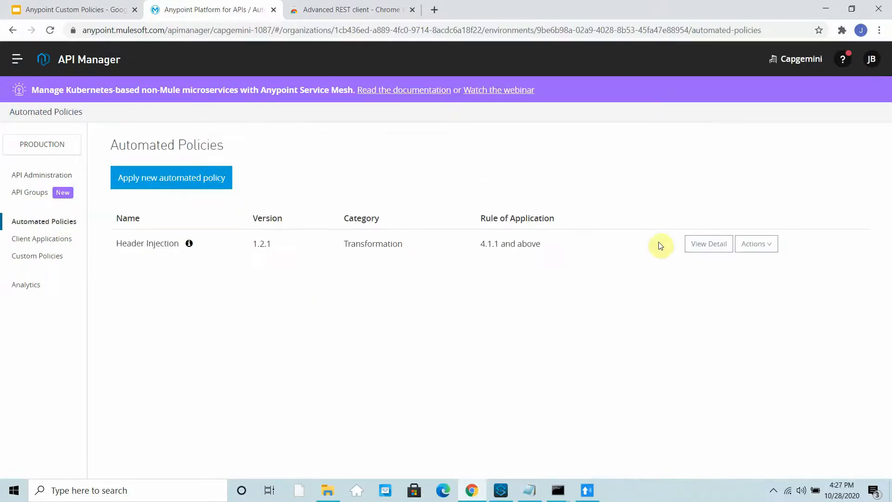
pyautogui.click(763, 249)
pyautogui.click(762, 289)
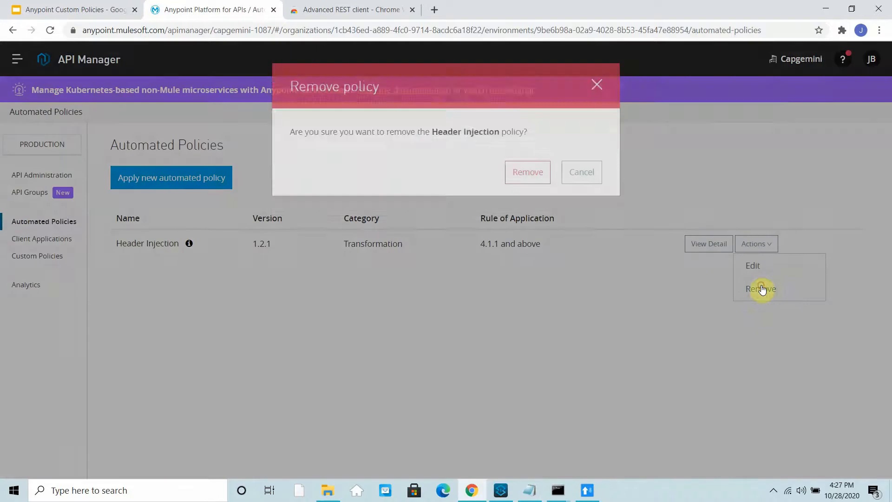
pyautogui.click(523, 190)
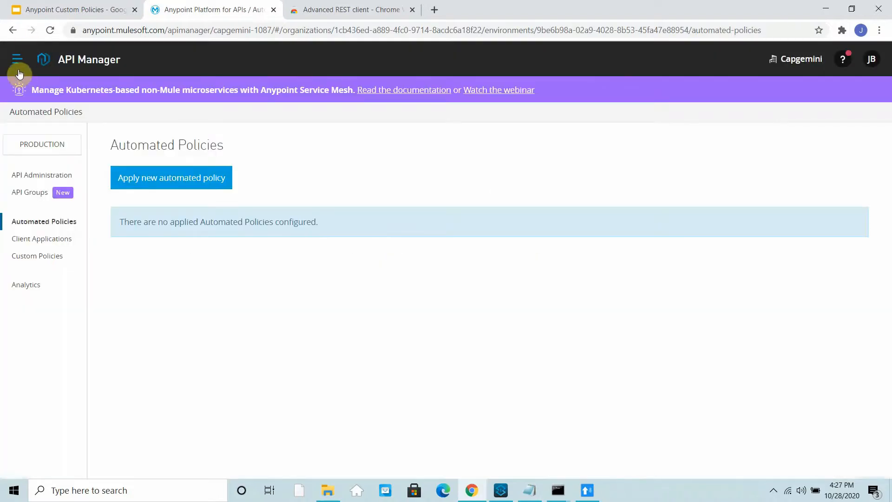
pyautogui.click(15, 67)
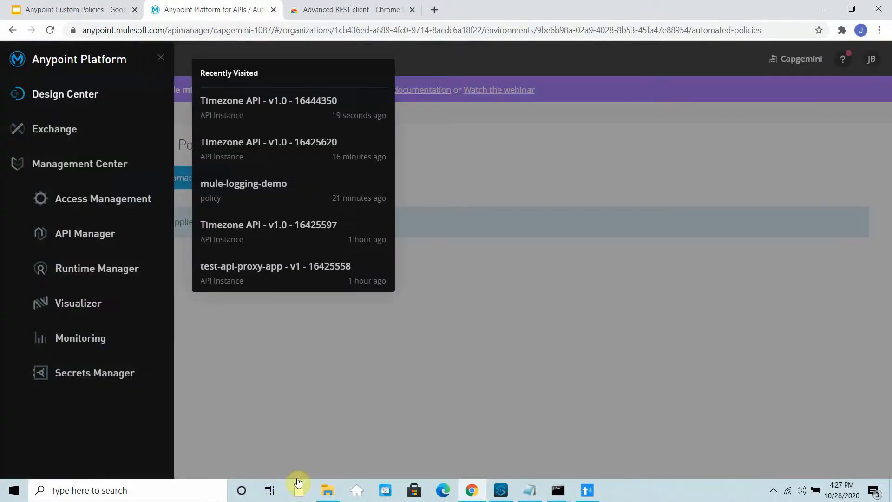
# - In time-zone-proxy logs, select the 'Applied policy mule-logging-demo' 1.0.1-SNAPSHOT entry
pyautogui.click(101, 265)
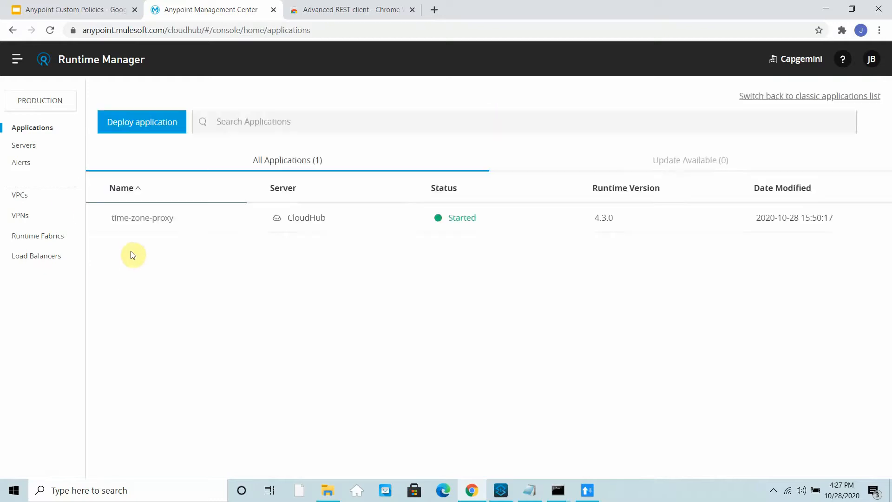
pyautogui.click(355, 225)
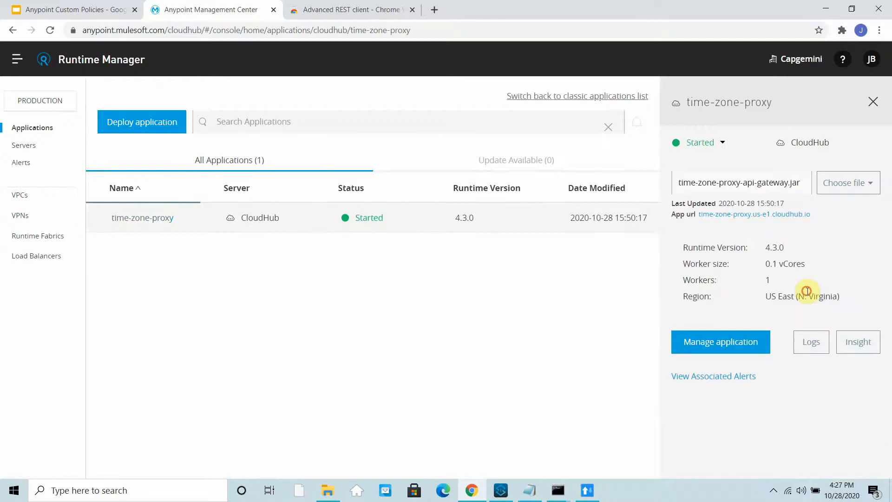
pyautogui.click(809, 341)
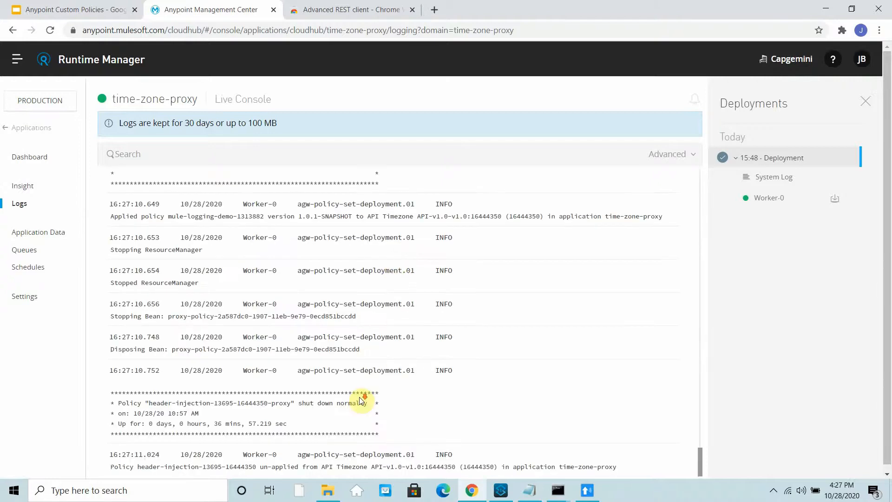
pyautogui.scroll(5, 383, 387)
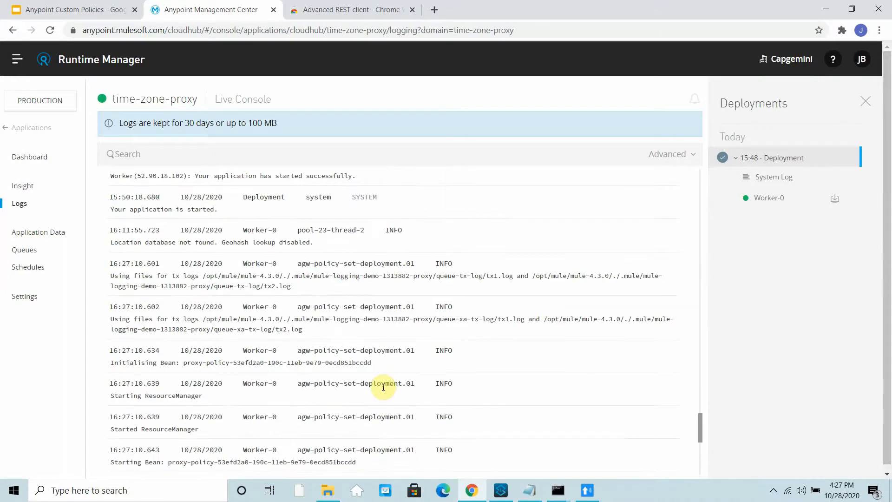
pyautogui.scroll(-5, 383, 387)
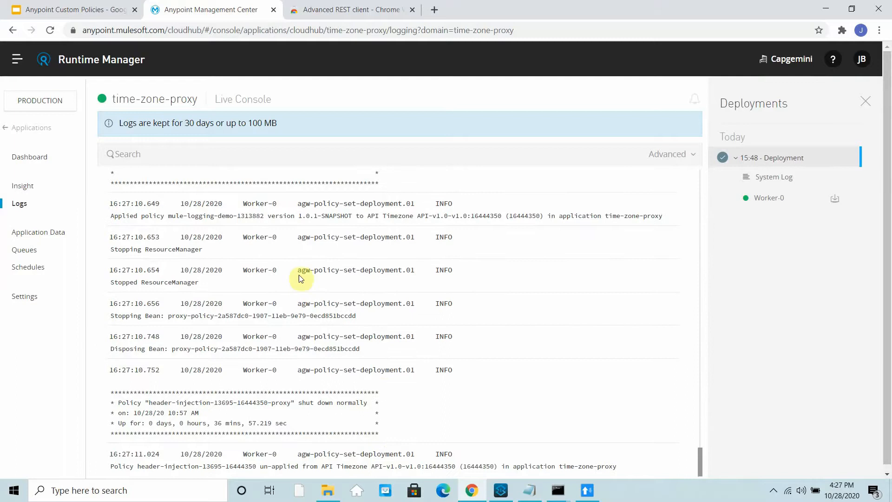
pyautogui.moveTo(151, 215); pyautogui.dragTo(367, 232)
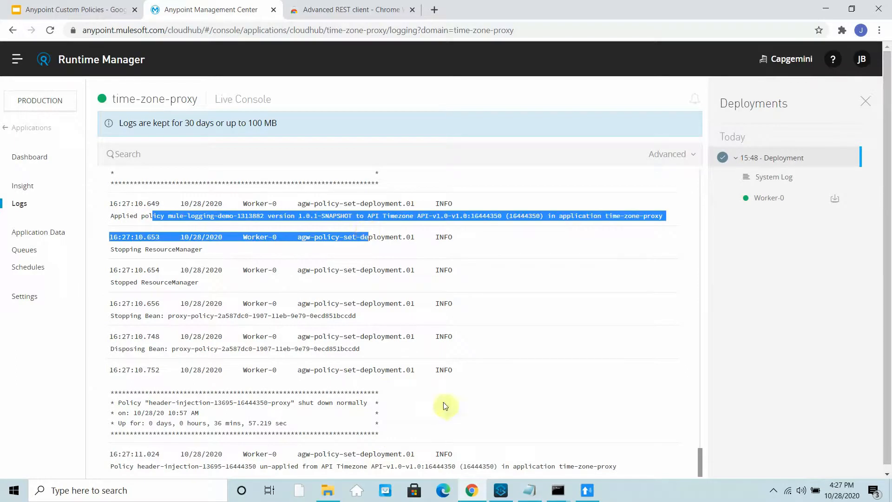
pyautogui.click(586, 490)
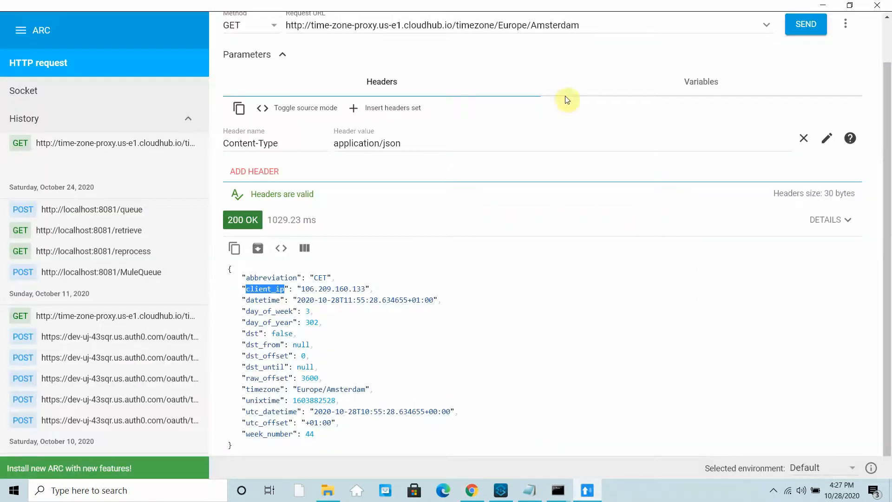
# - Resend the Europe/Amsterdam request several times, getting 500 Server Error, and recheck the proxy logs
pyautogui.click(806, 24)
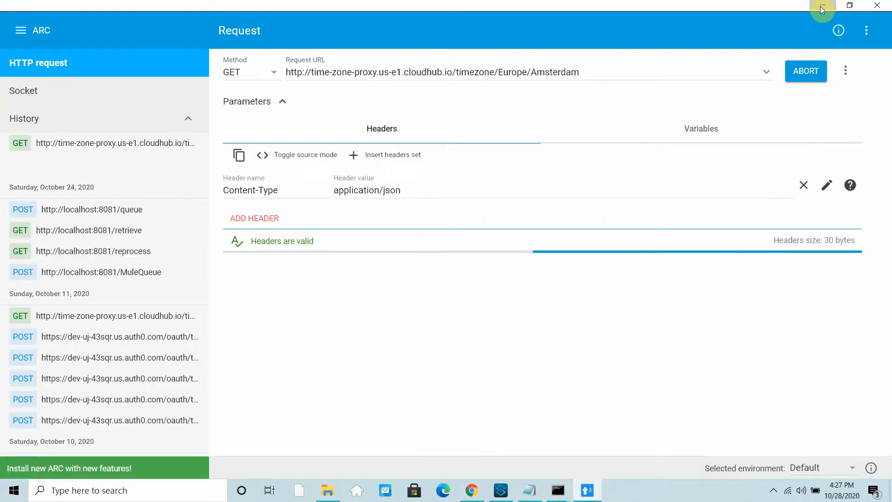
pyautogui.click(821, 7)
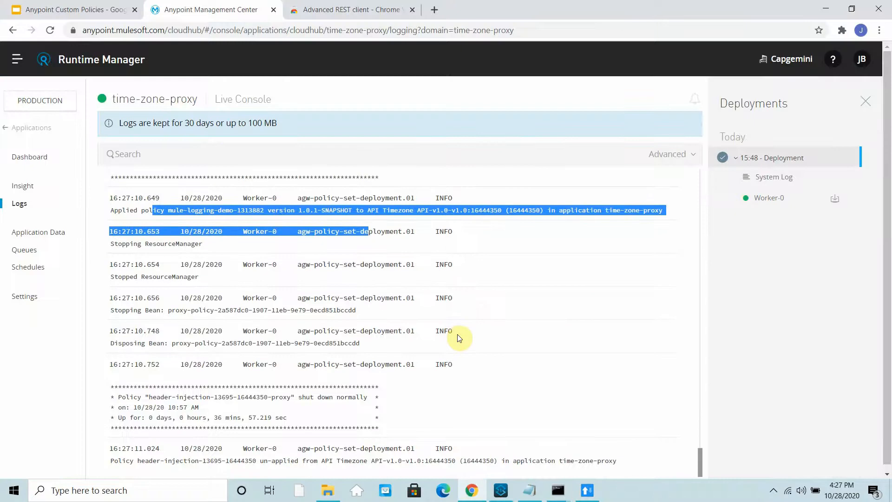
pyautogui.click(587, 492)
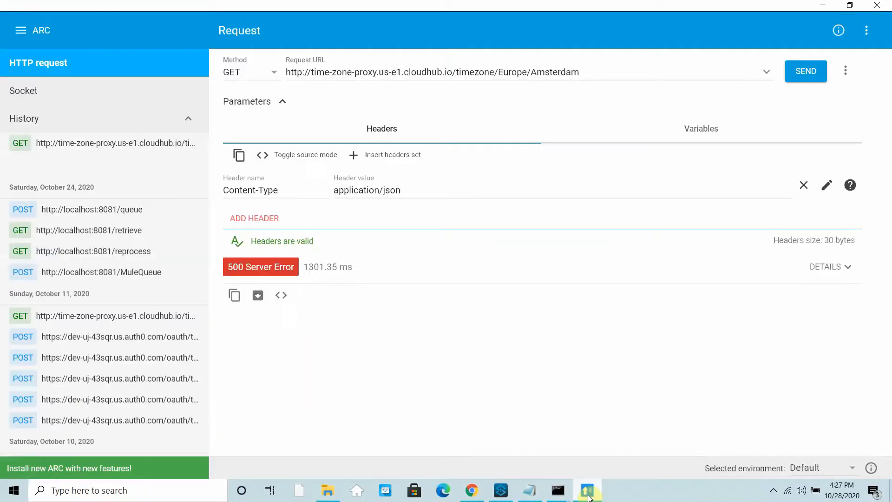
pyautogui.click(806, 75)
pyautogui.click(805, 75)
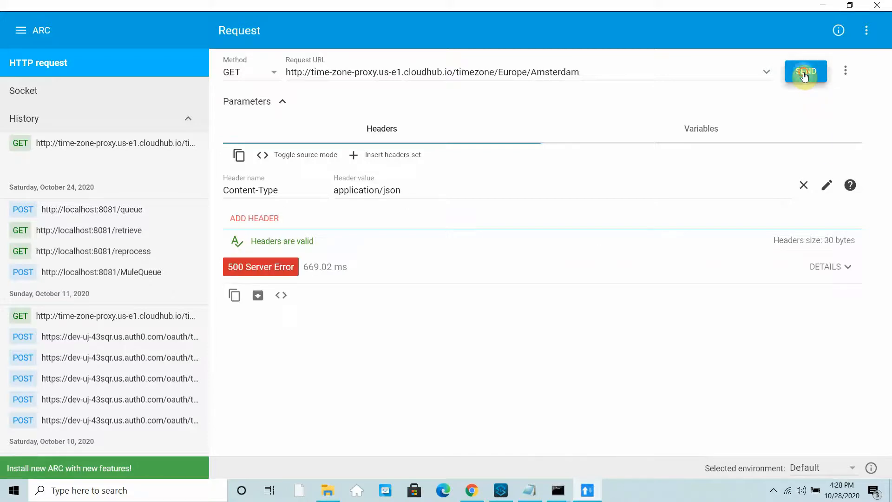
pyautogui.click(804, 74)
pyautogui.click(805, 74)
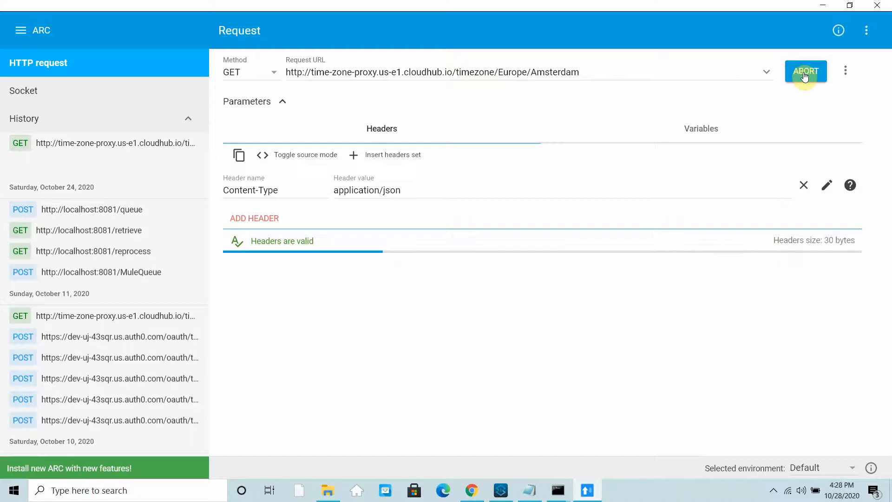
pyautogui.click(823, 8)
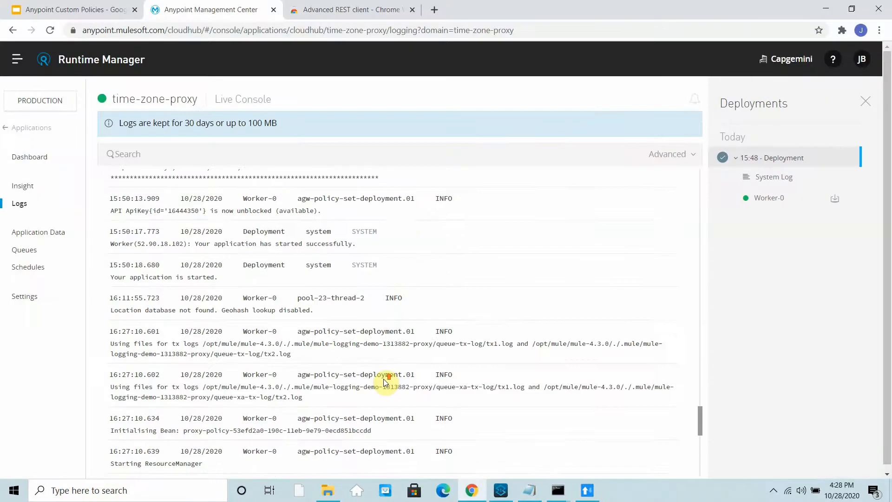
pyautogui.scroll(9, 302, 316)
pyautogui.scroll(-16, 297, 314)
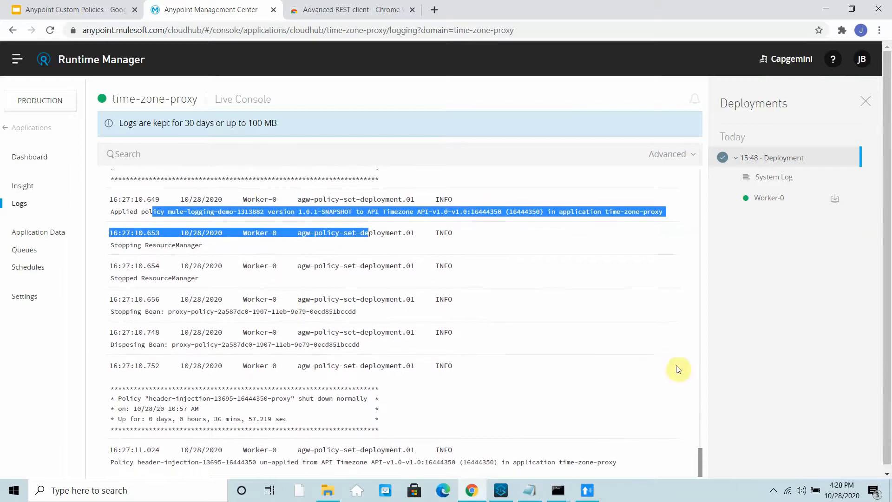
# - Resend the Amsterdam request once more (still 500 Server Error), then return to Anypoint Studio
pyautogui.click(734, 367)
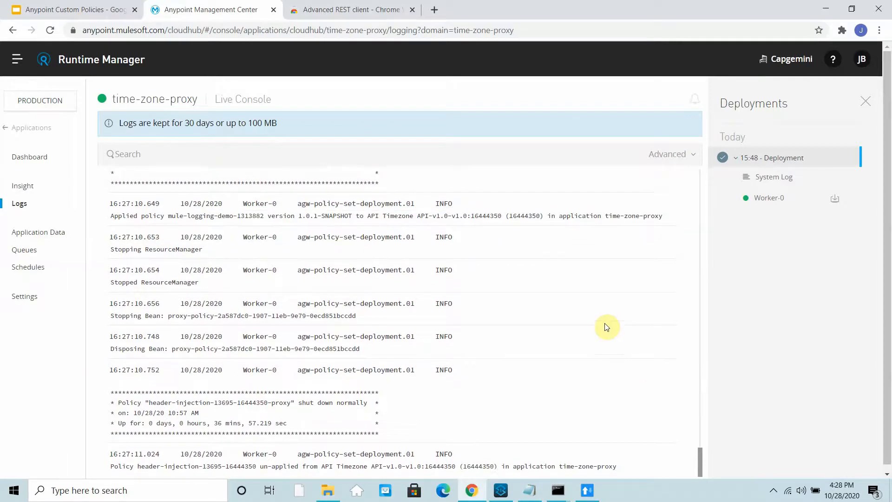
pyautogui.click(589, 490)
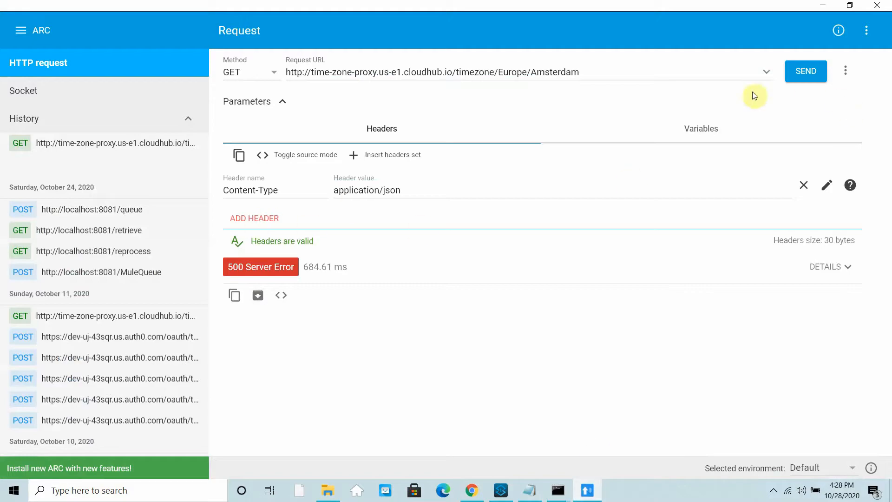
pyautogui.click(803, 79)
pyautogui.click(828, 6)
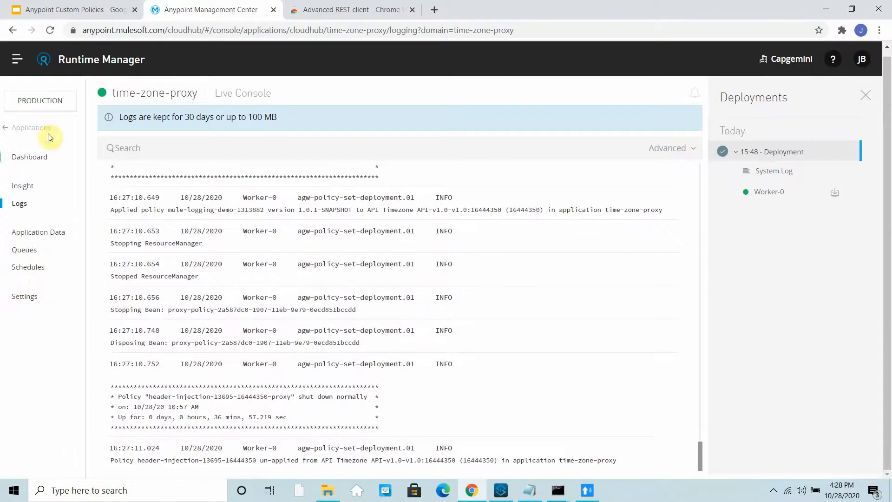
pyautogui.click(23, 59)
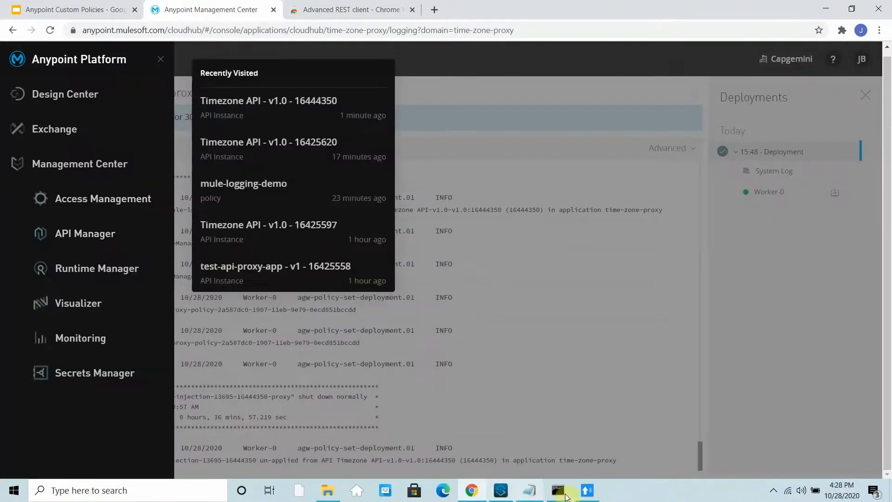
pyautogui.click(502, 491)
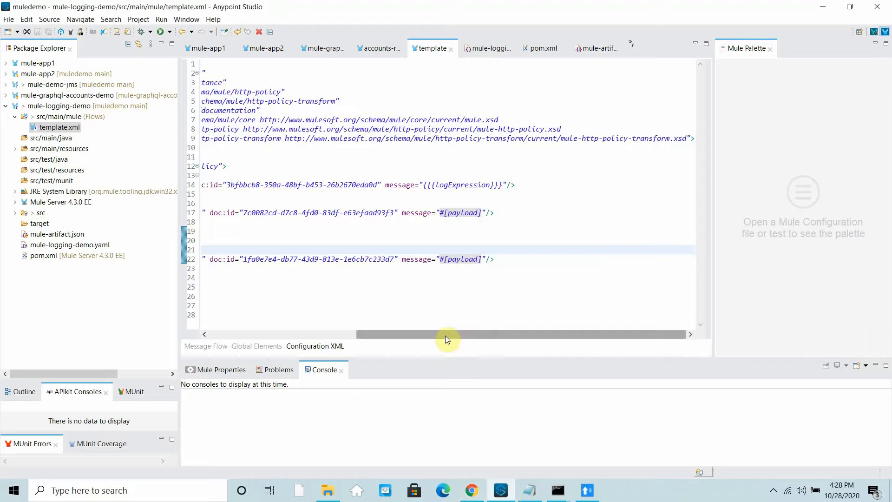
# - Open mule-logging-demo.yaml beside template.xml and find logExpression's default value #[payload.headers['text']]
pyautogui.moveTo(446, 333); pyautogui.dragTo(191, 332)
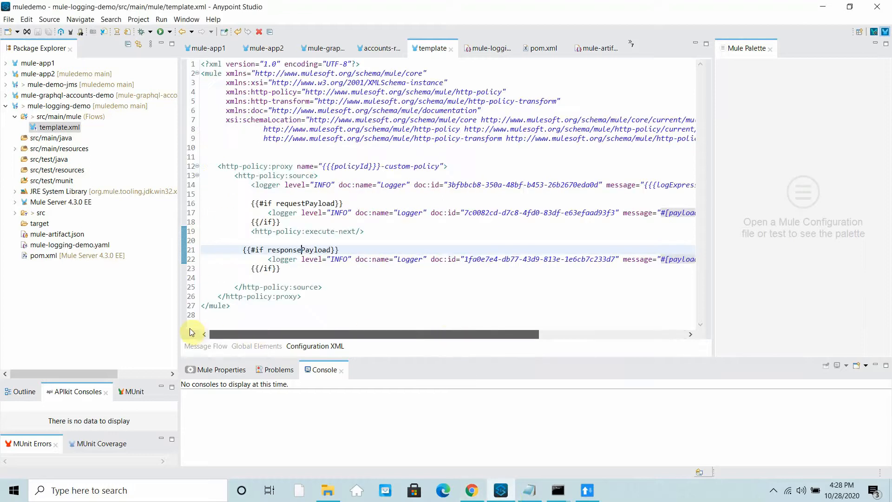
pyautogui.moveTo(325, 328); pyautogui.dragTo(338, 328)
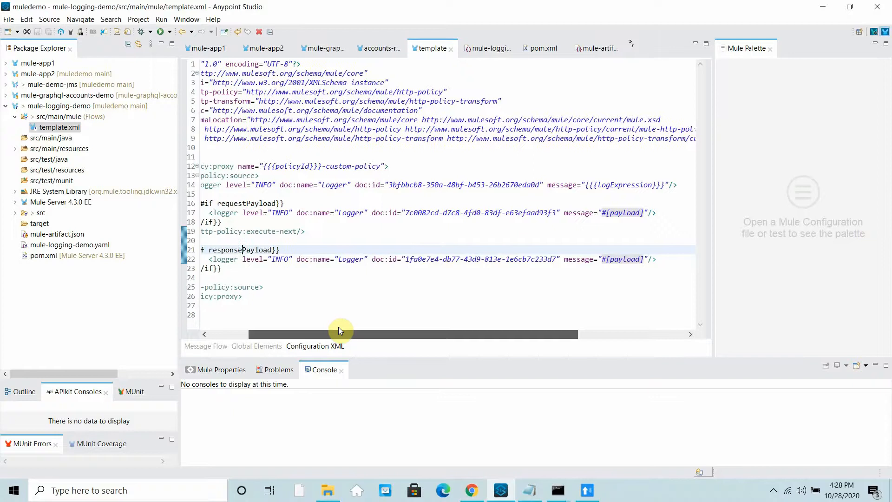
pyautogui.moveTo(338, 327); pyautogui.dragTo(66, 278)
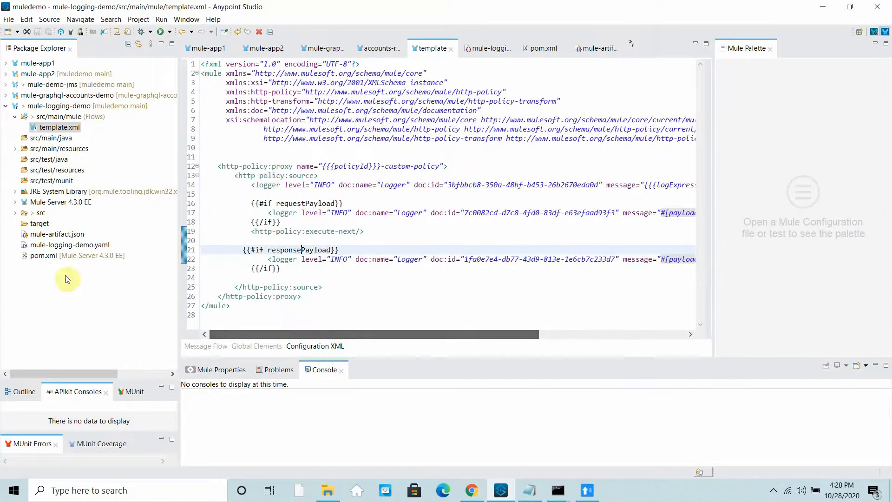
pyautogui.doubleClick(55, 247)
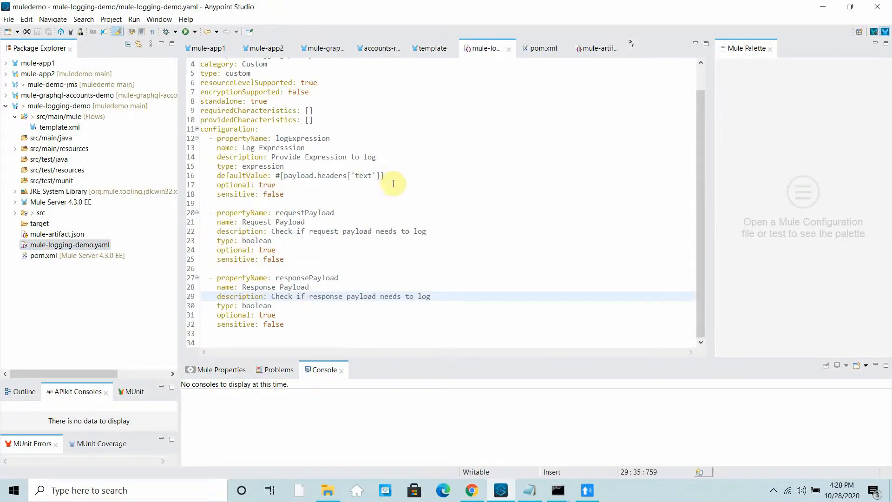
pyautogui.click(393, 175)
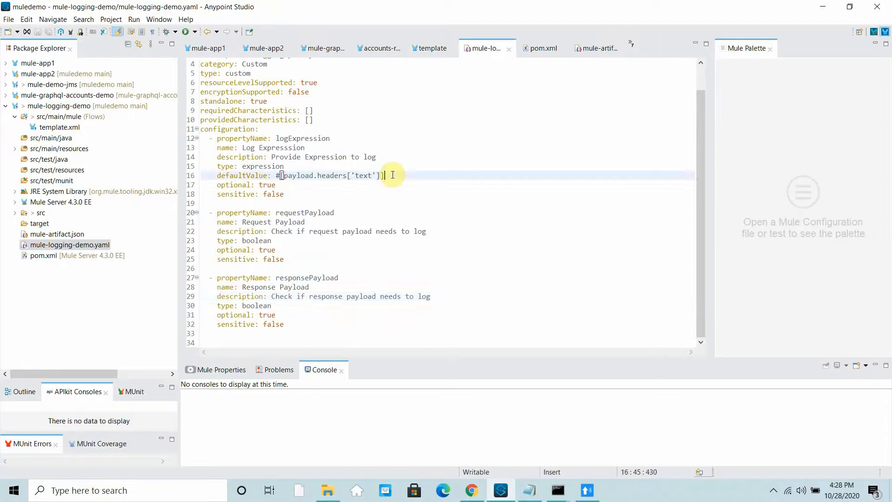
pyautogui.click(587, 490)
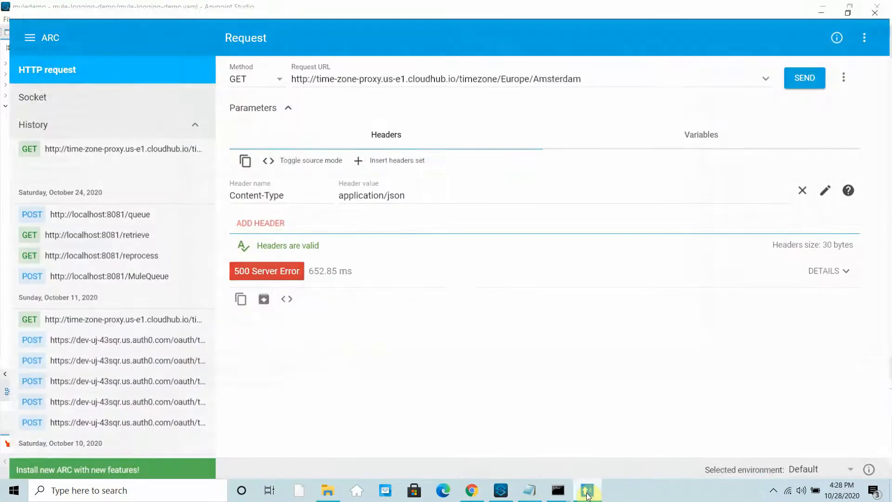
pyautogui.click(587, 491)
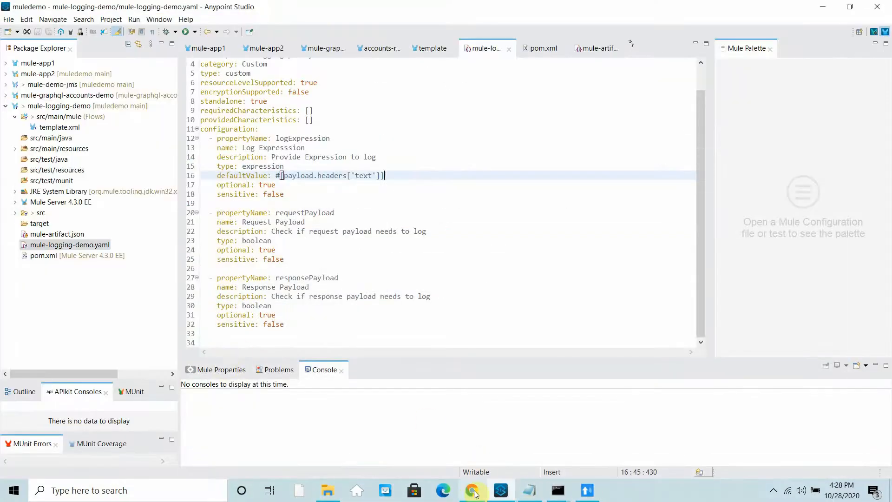
# - Return to the browser's Runtime Manager logs and open the Anypoint Platform navigation menu
pyautogui.click(471, 491)
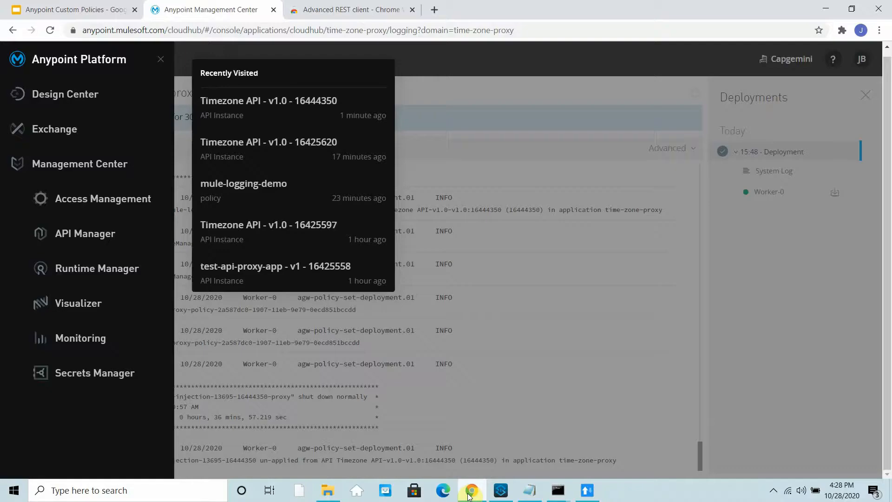
pyautogui.click(576, 379)
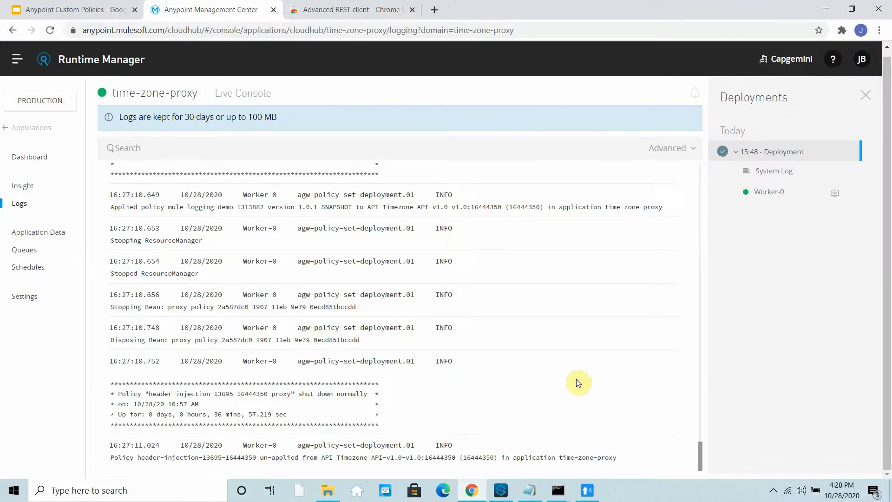
pyautogui.click(820, 10)
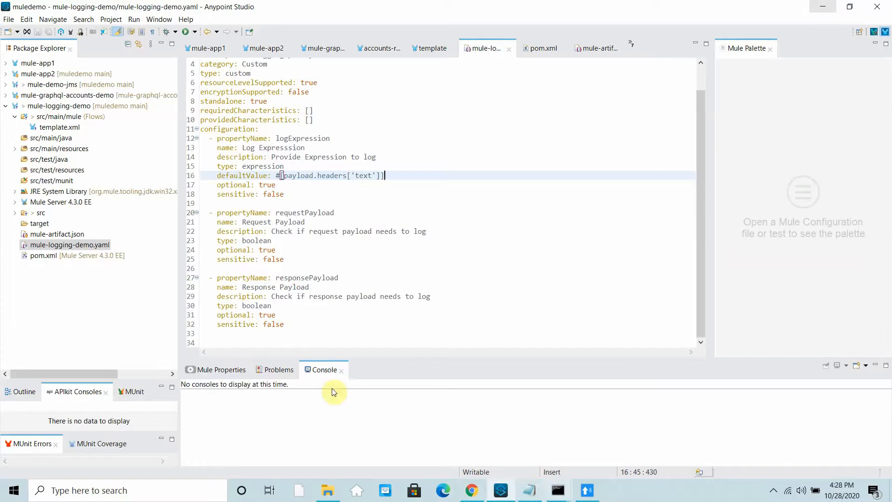
pyautogui.click(471, 488)
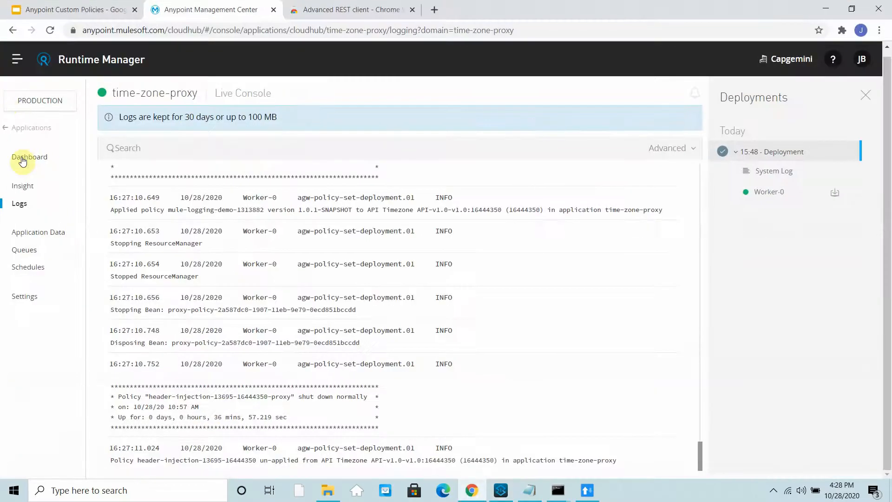
pyautogui.click(18, 59)
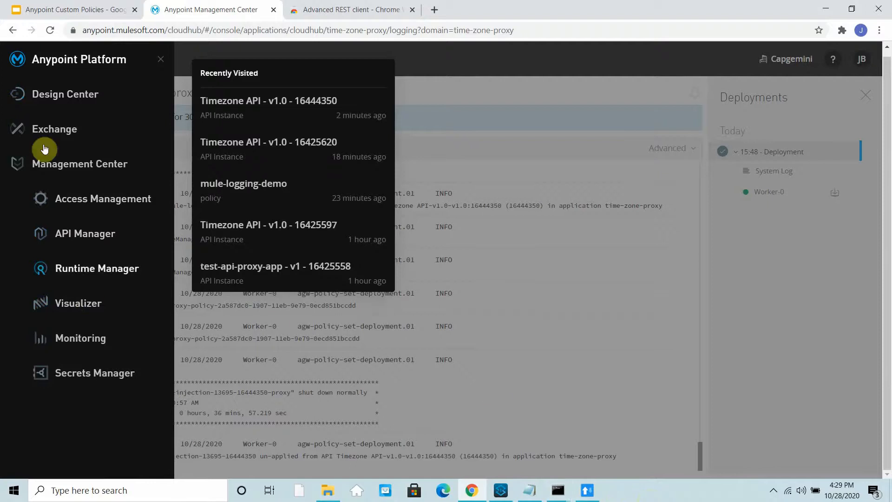
# - Recheck the responsePayload condition in template.xml in Studio, then go back to the browser
pyautogui.click(508, 494)
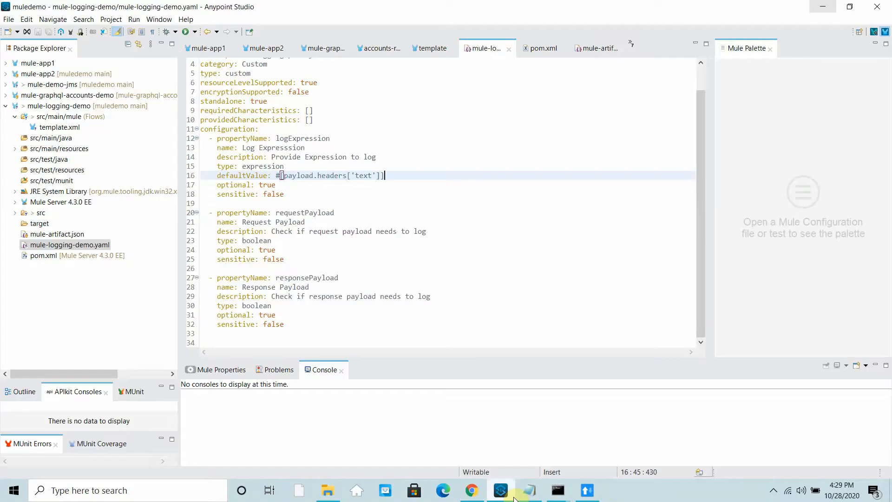
pyautogui.click(69, 126)
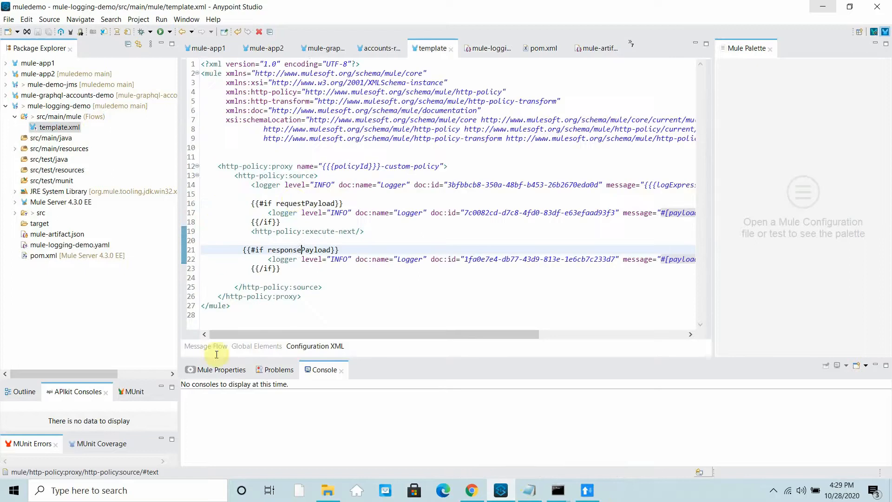
pyautogui.click(302, 249)
pyautogui.click(472, 490)
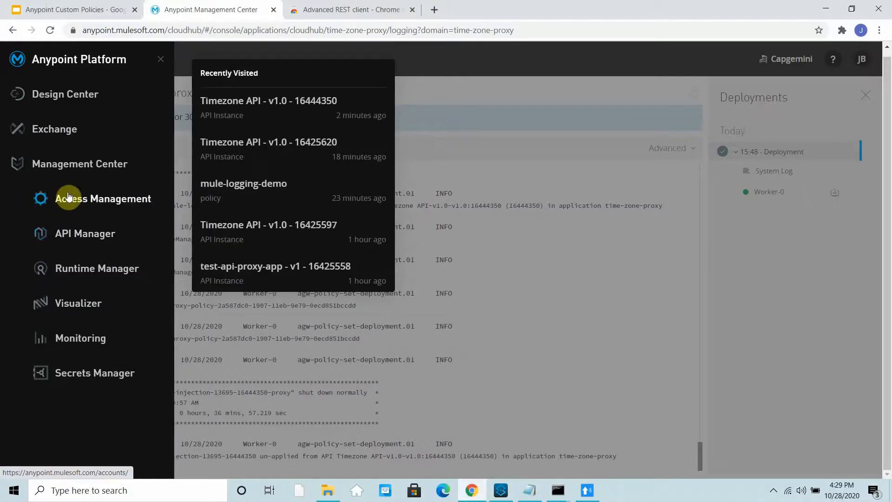
# - Try API Manager, dismiss the rate-limit error, and load anypoint.mulesoft.com instead
pyautogui.click(85, 237)
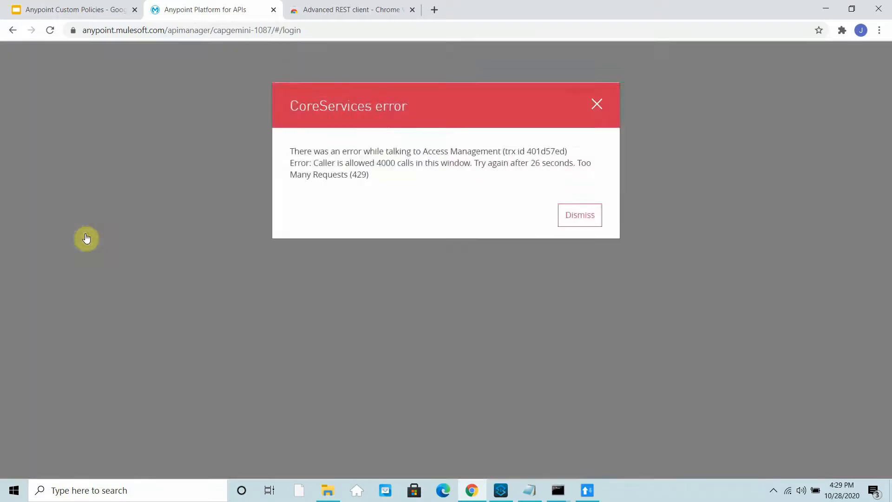
pyautogui.click(587, 215)
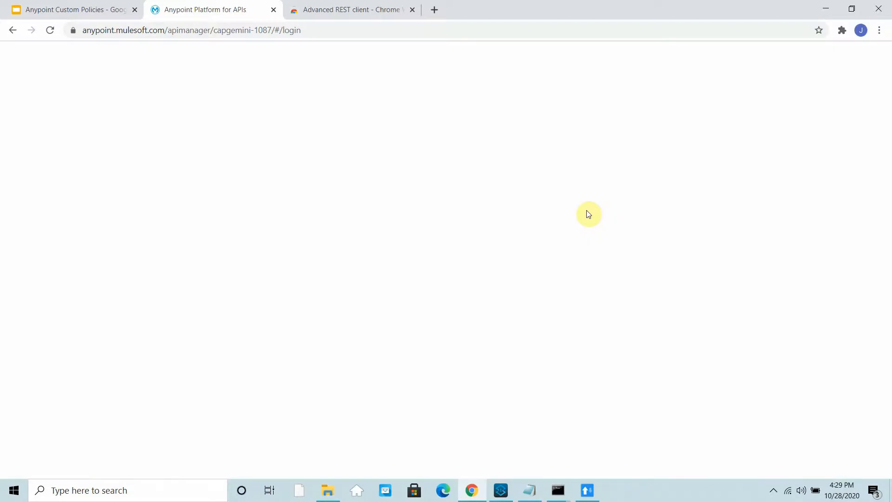
pyautogui.click(315, 34)
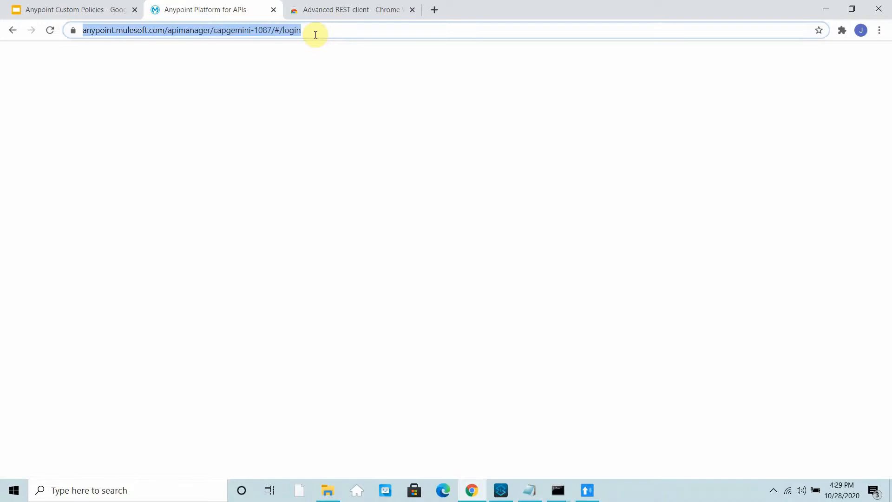
pyautogui.write('anypoint.mulesoft.com')
pyautogui.press('Return')
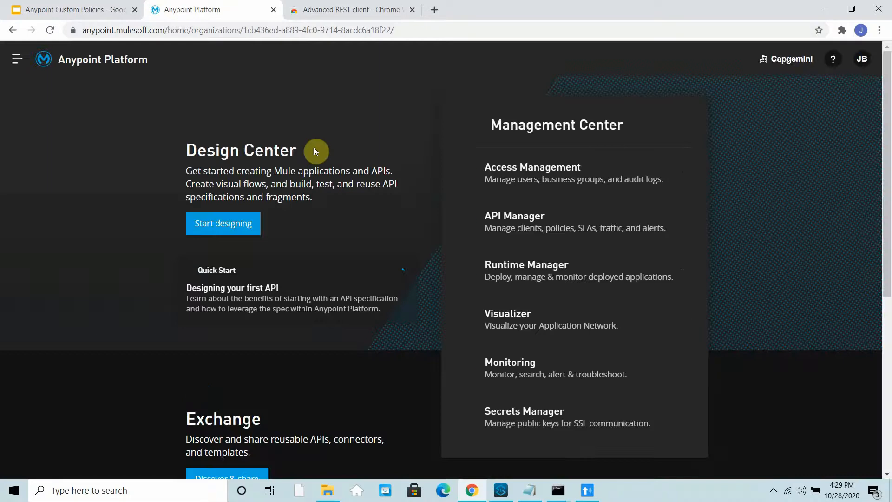
# - Retry API Manager, dismiss the 429 error again, and strip the login path to reach the home page
pyautogui.click(18, 59)
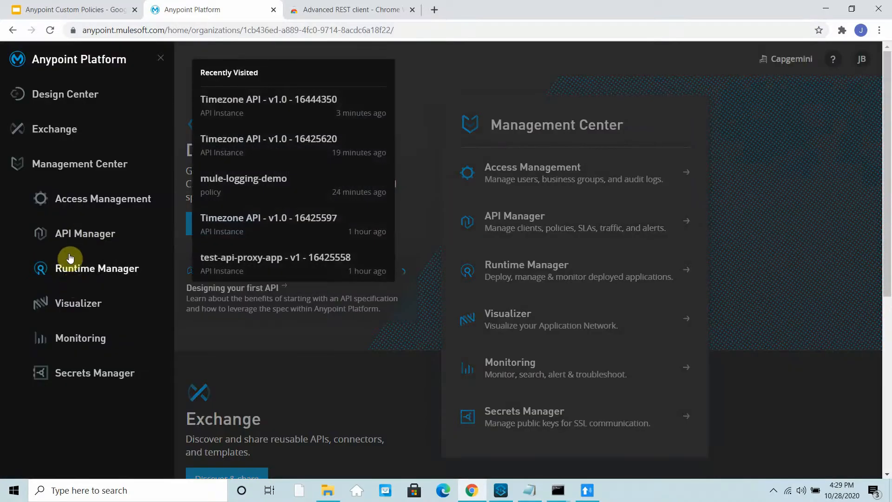
pyautogui.click(71, 235)
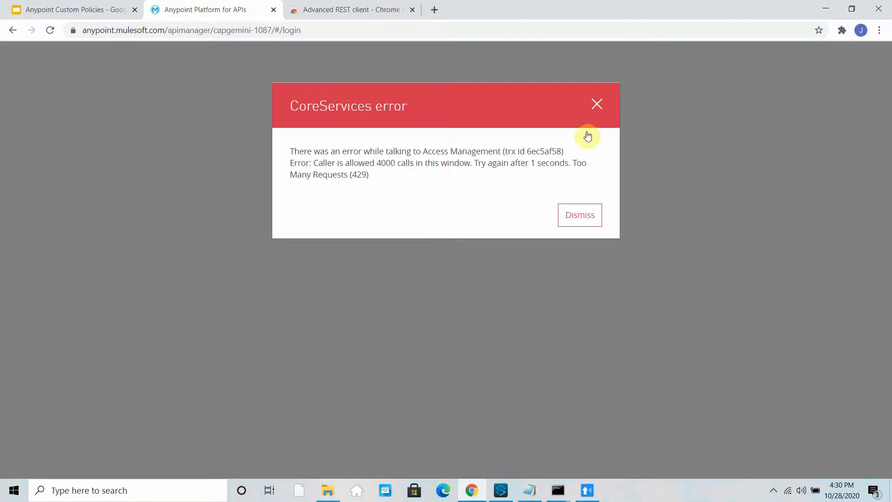
pyautogui.click(576, 217)
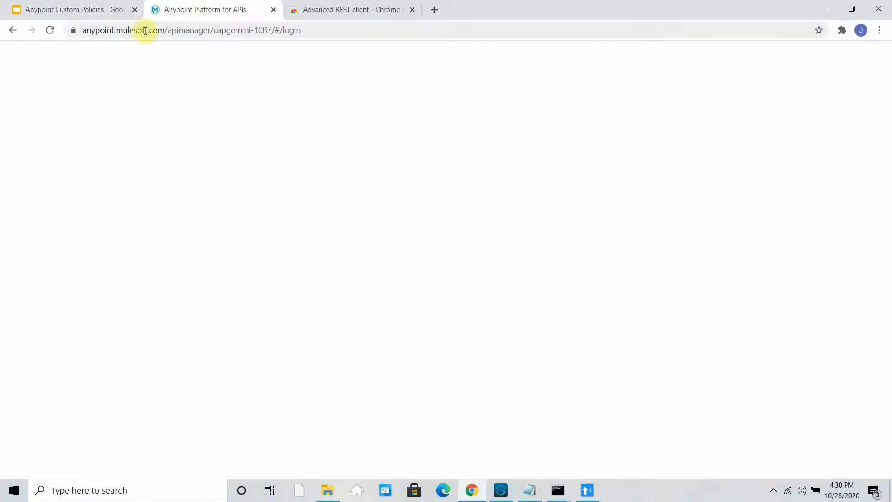
pyautogui.click(145, 31)
pyautogui.click(144, 31)
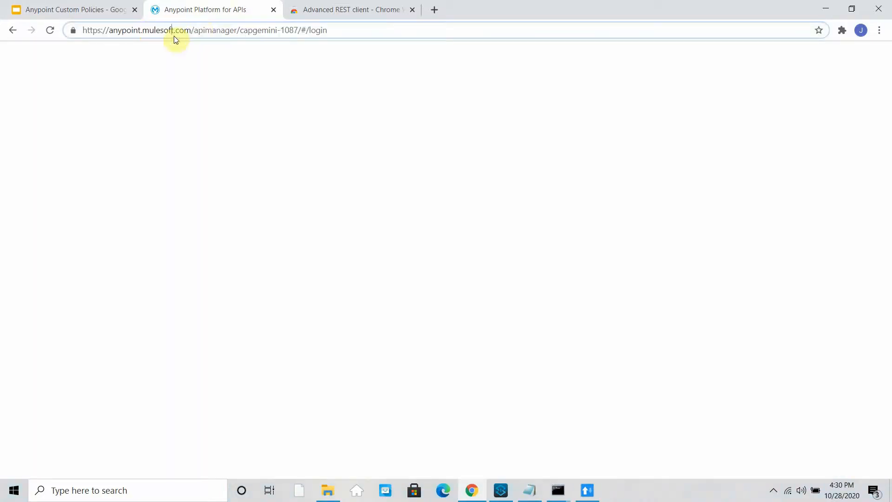
pyautogui.moveTo(195, 31); pyautogui.dragTo(446, 81)
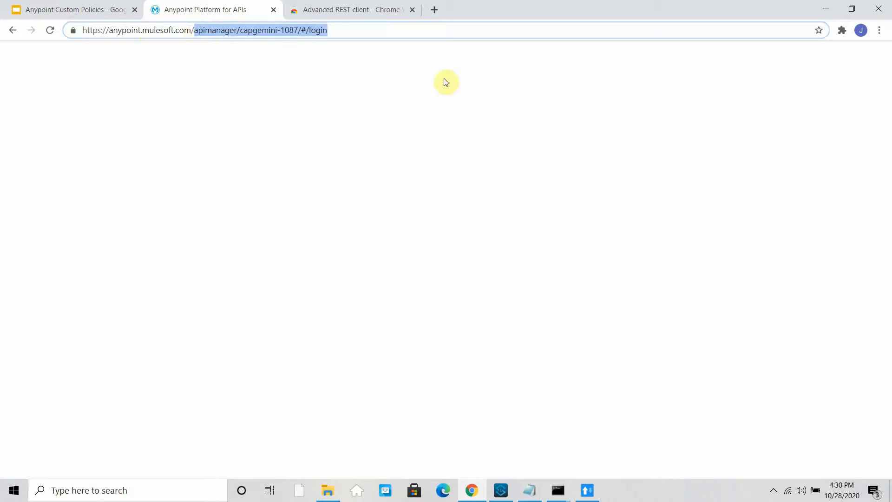
pyautogui.press('BackSpace')
pyautogui.press('Return')
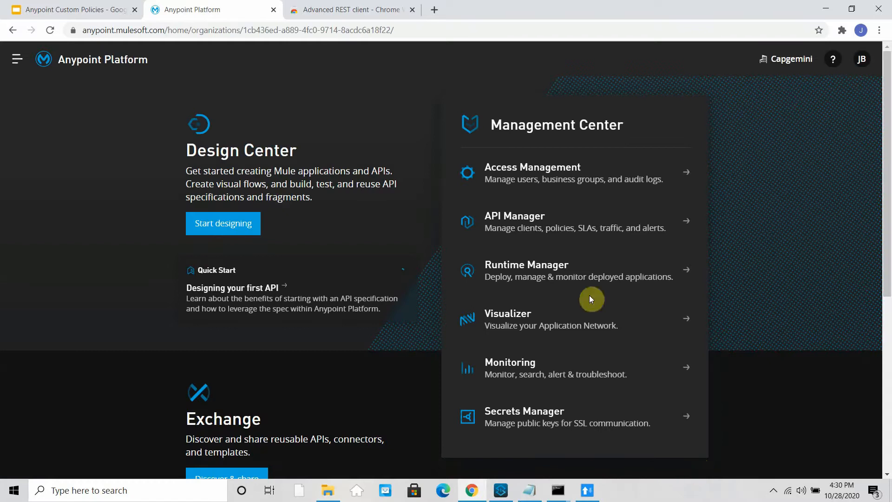
# - Sign out from the profile menu and sign back in with the account's username and password
pyautogui.click(861, 62)
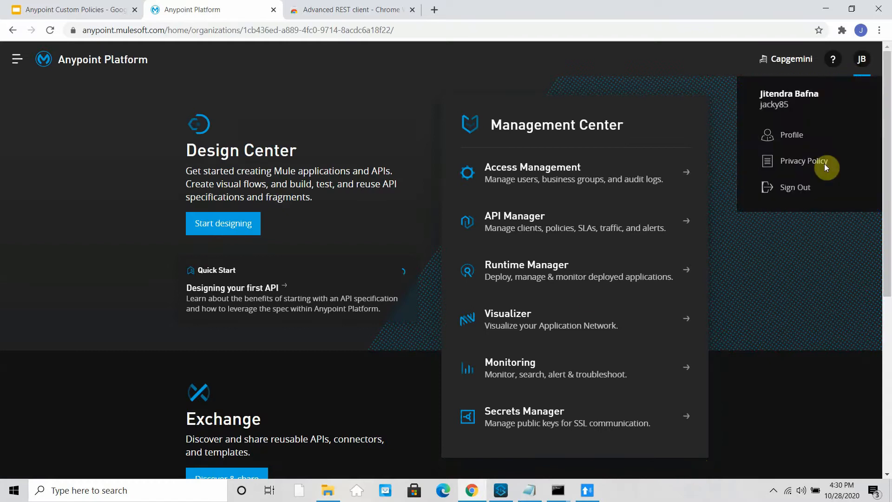
pyautogui.click(801, 185)
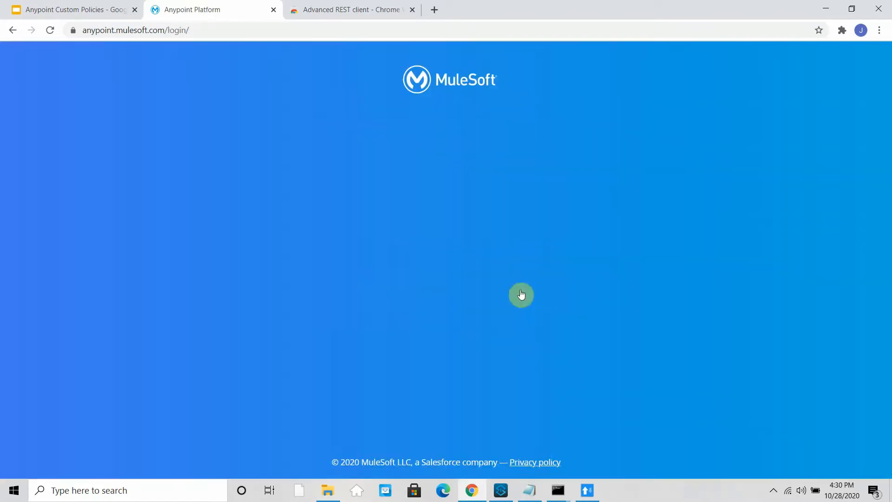
pyautogui.click(419, 188)
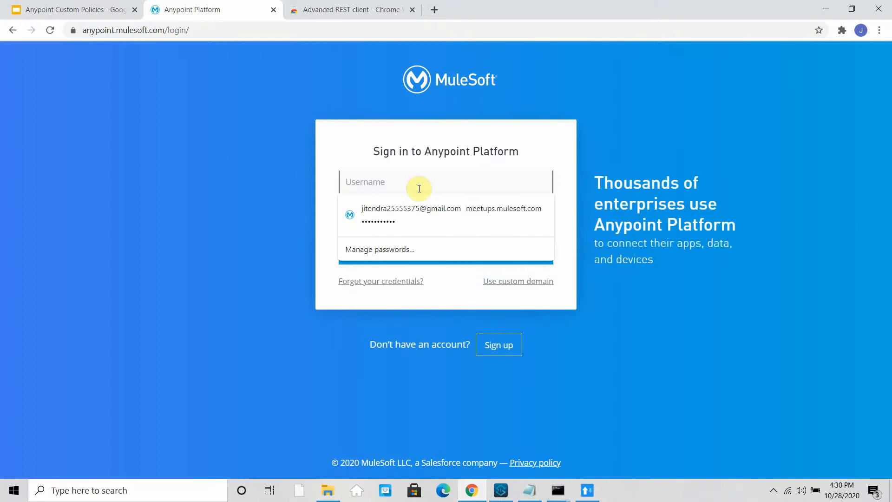
pyautogui.write('jacky85')
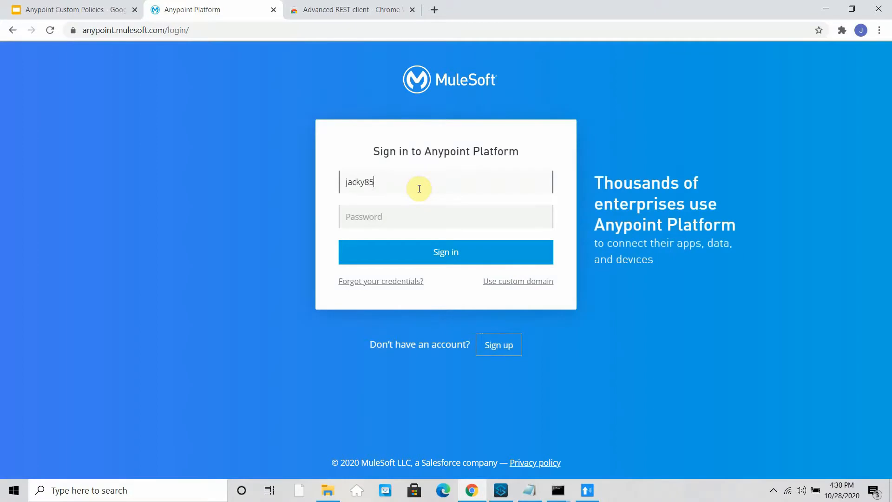
pyautogui.press('Tab')
pyautogui.write('***')
pyautogui.press('Return')
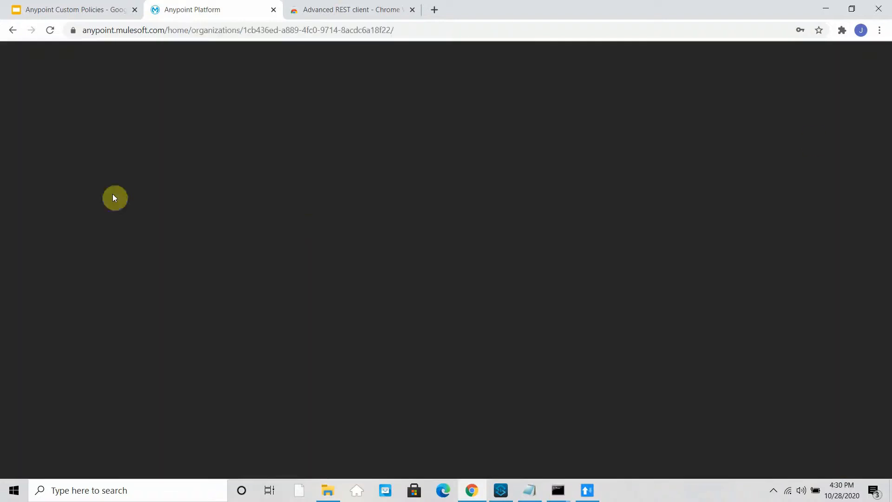
# - In API Manager, open Timezone API v1.0's Policies and expand the mule-logging-demo policy
pyautogui.click(17, 59)
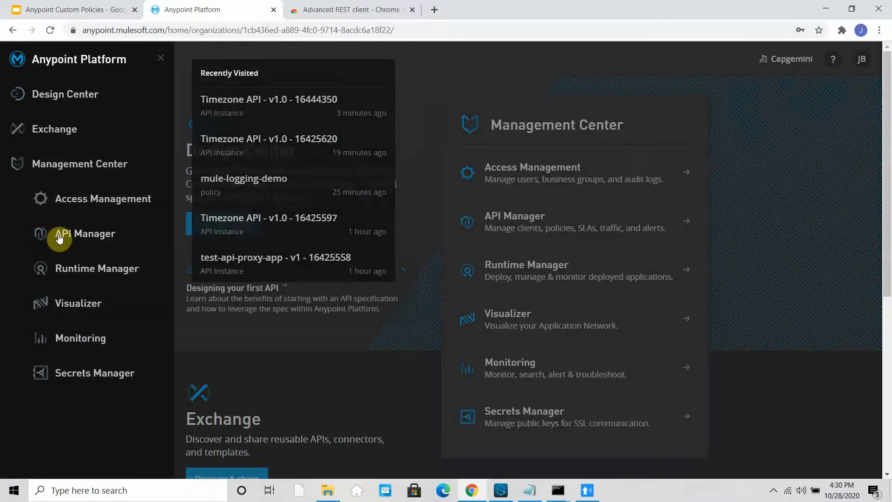
pyautogui.click(57, 236)
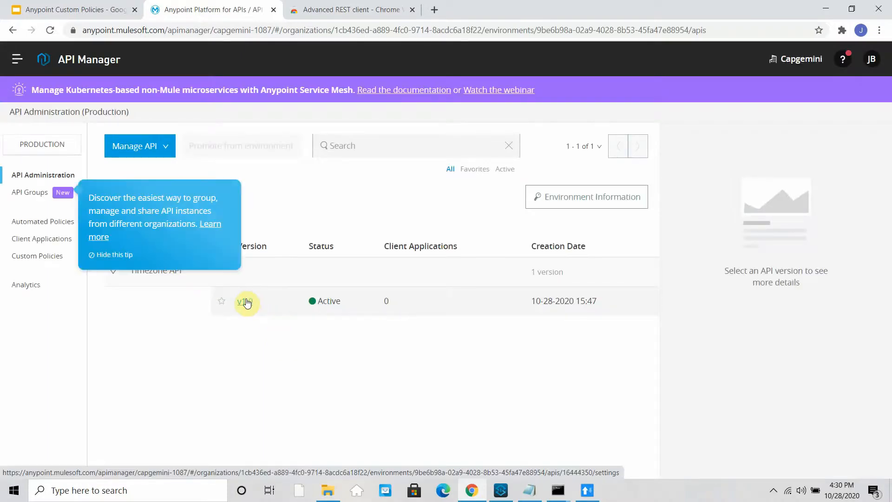
pyautogui.click(245, 302)
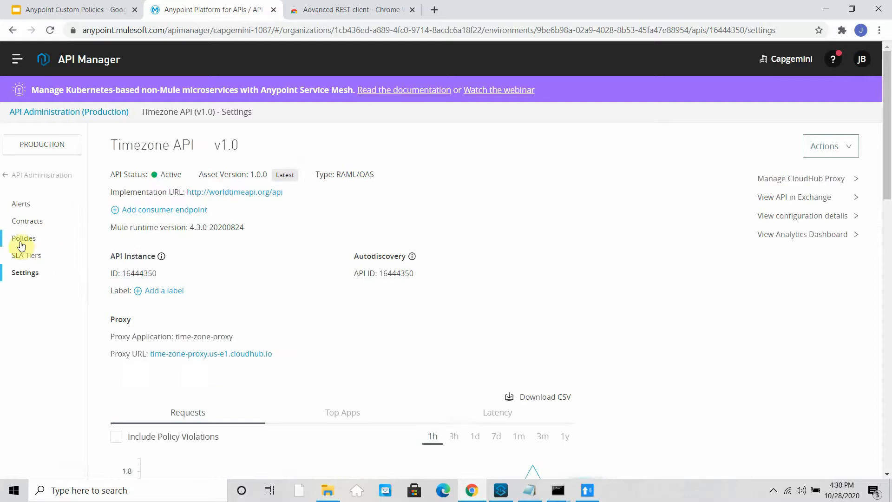
pyautogui.click(21, 242)
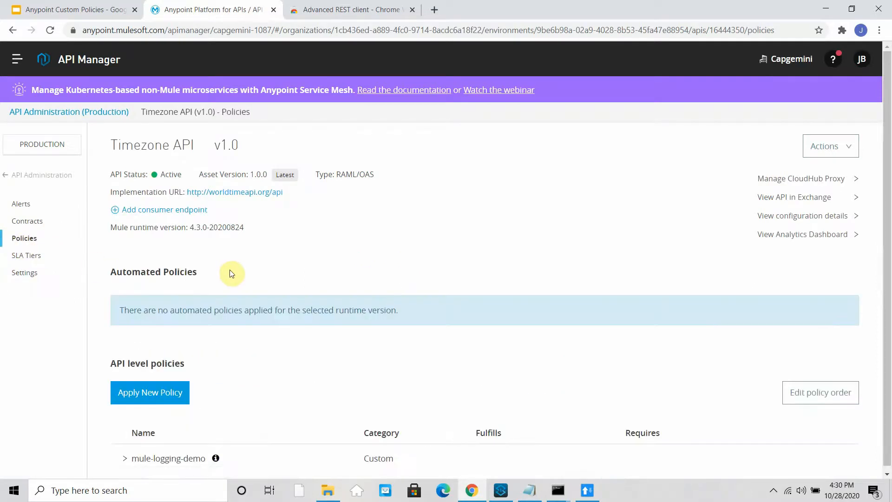
pyautogui.click(179, 455)
pyautogui.scroll(-1, 355, 275)
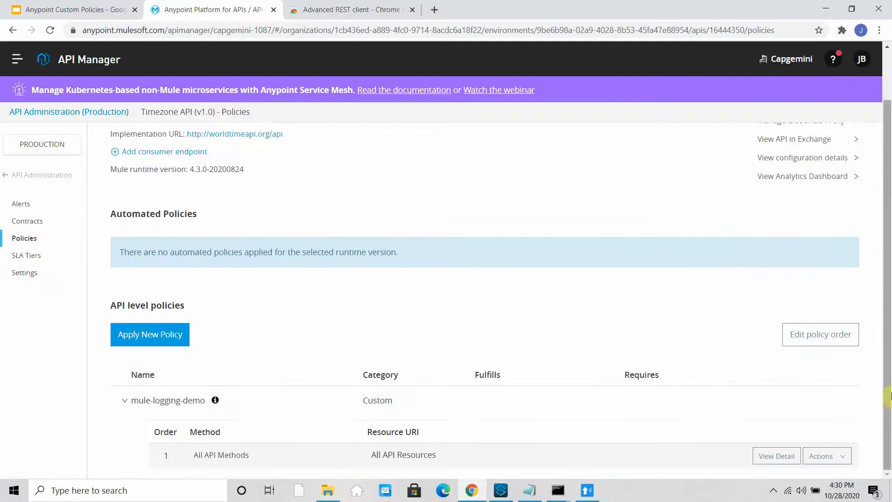
pyautogui.click(844, 459)
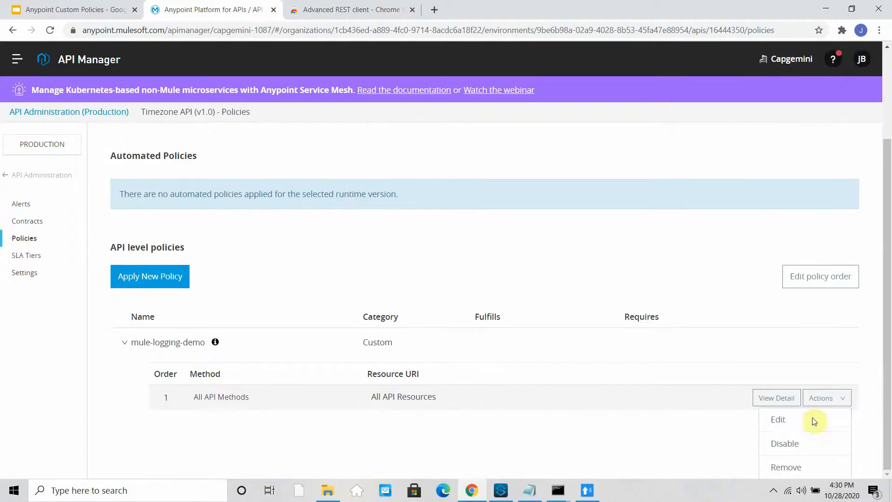
# - Edit mule-logging-demo, delete its Log Expression value, and apply the policy
pyautogui.click(789, 420)
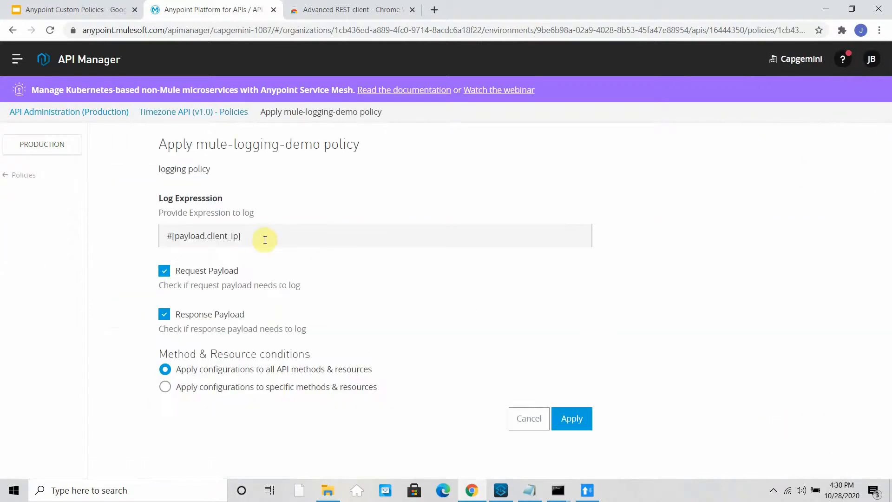
pyautogui.moveTo(265, 240); pyautogui.dragTo(122, 244)
pyautogui.press('BackSpace')
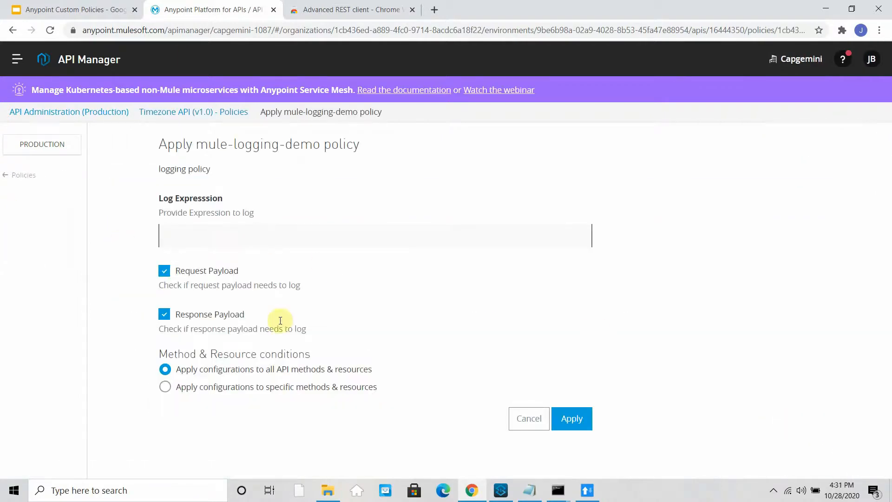
pyautogui.click(574, 418)
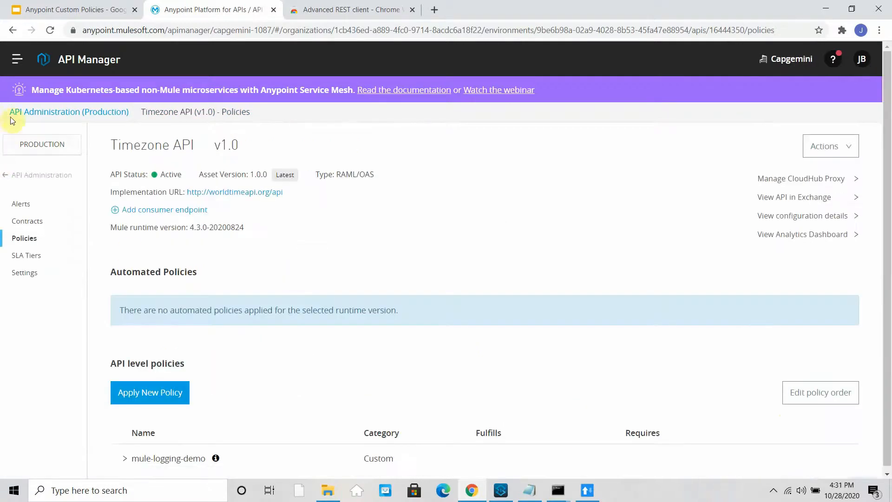
# - Open the time-zone-proxy application's logs in Runtime Manager
pyautogui.click(22, 57)
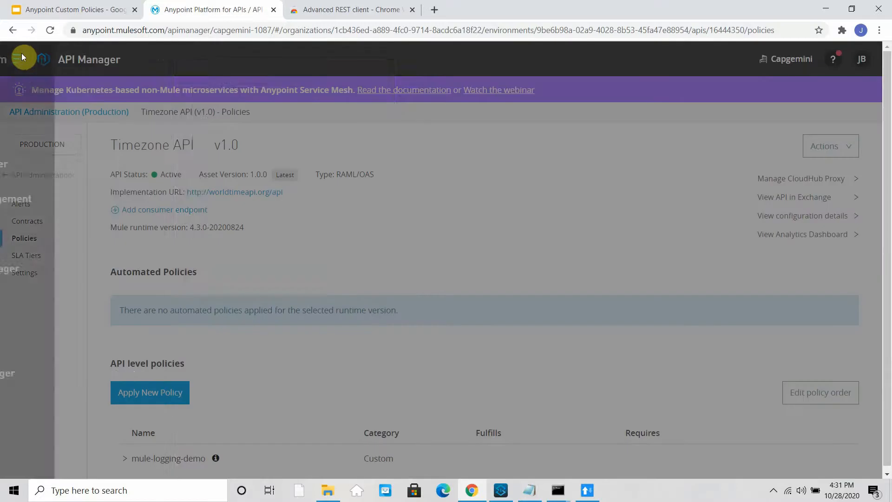
pyautogui.click(75, 273)
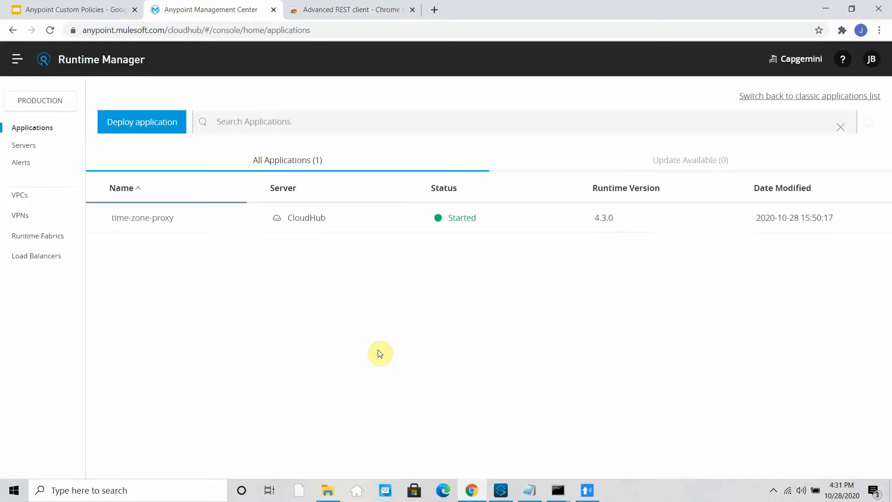
pyautogui.click(512, 218)
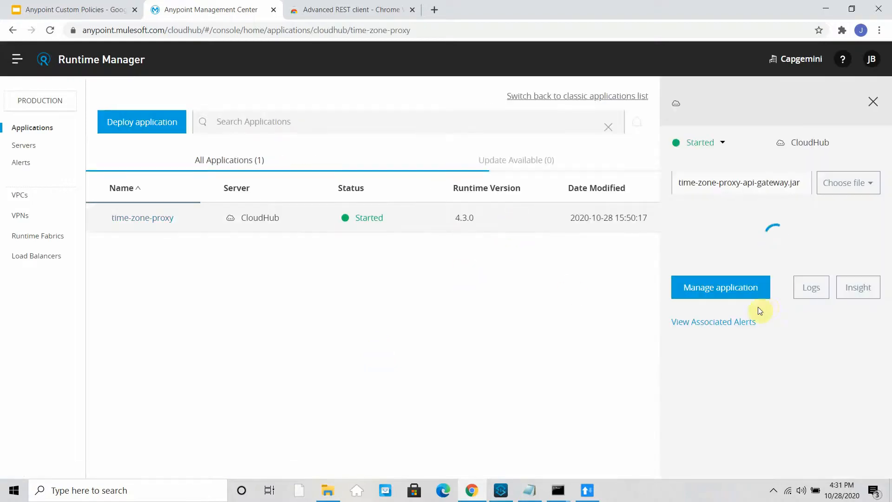
pyautogui.click(812, 344)
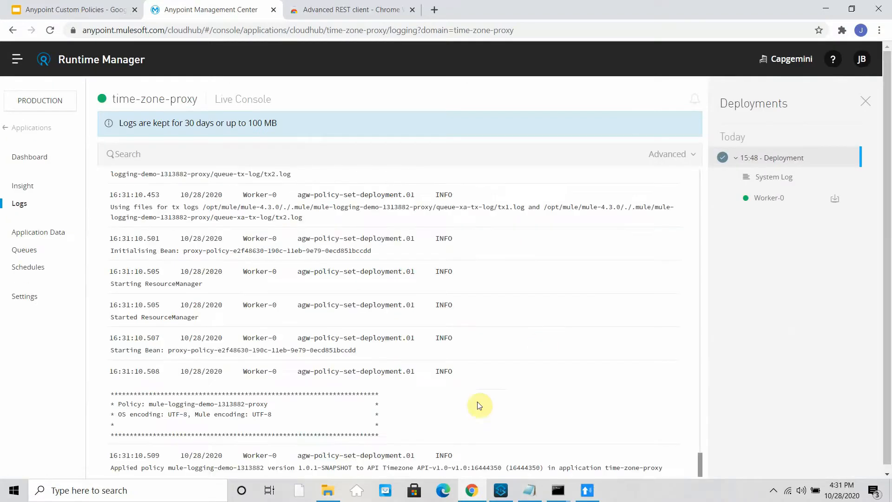
# - Resend the Europe/Amsterdam timezone request in Advanced REST Client, now getting 200 OK
pyautogui.click(587, 490)
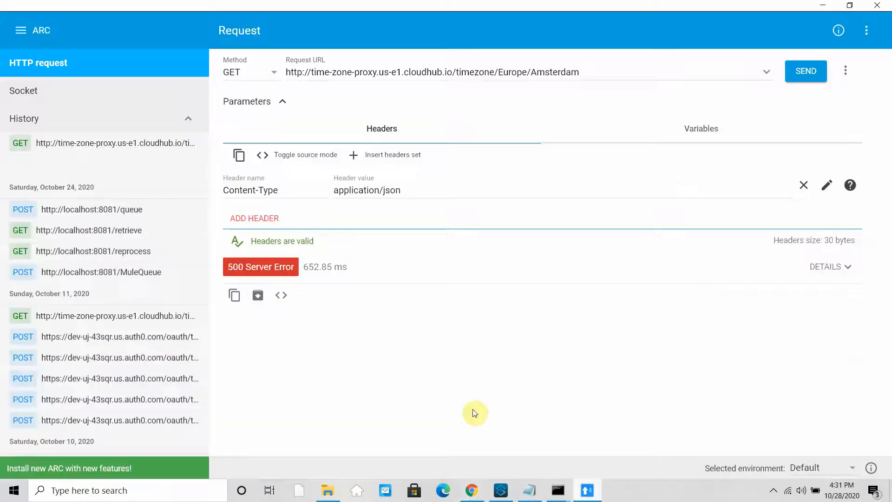
pyautogui.click(808, 77)
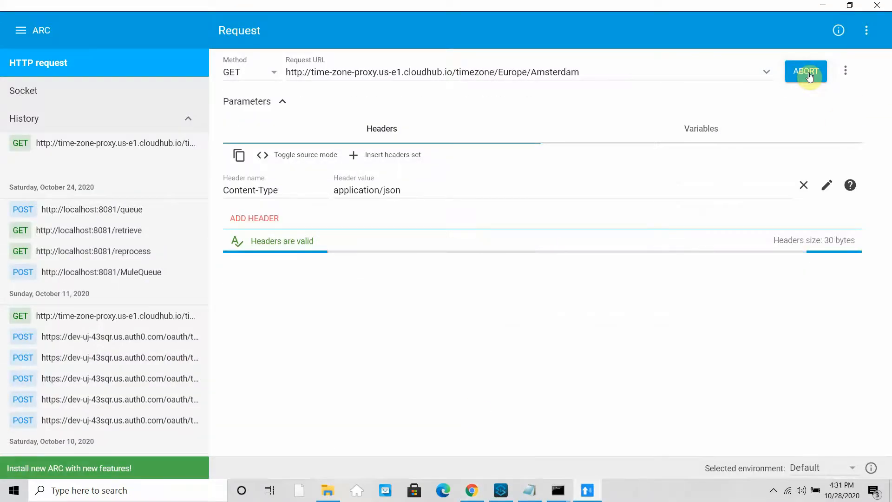
pyautogui.scroll(-1, 388, 340)
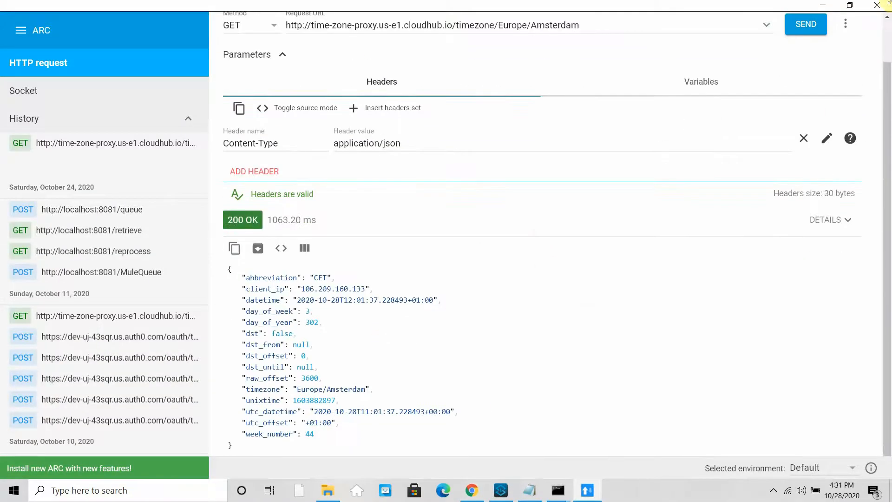
# - Scroll the time-zone-proxy logs and highlight the logged entries and the last entry's JSON payload
pyautogui.hotkey('alt', 'Tab')
pyautogui.scroll(-6, 404, 419)
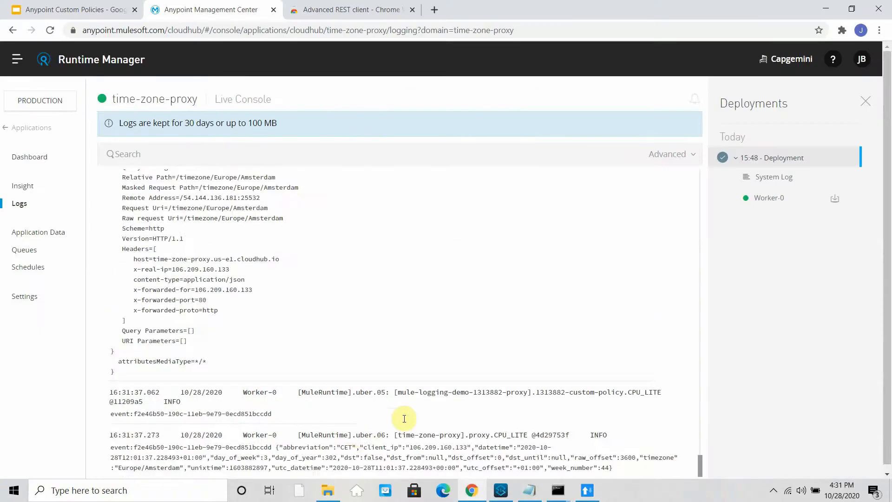
pyautogui.scroll(3, 518, 404)
pyautogui.scroll(2, 215, 290)
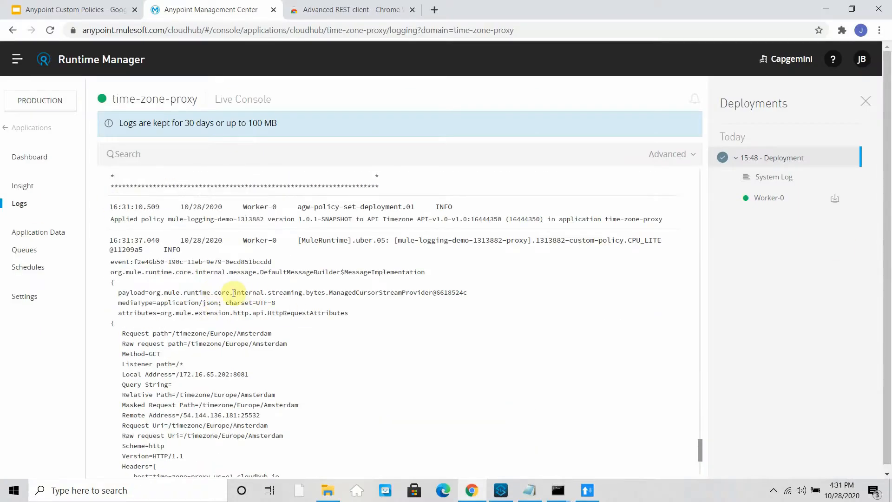
pyautogui.scroll(-6, 229, 302)
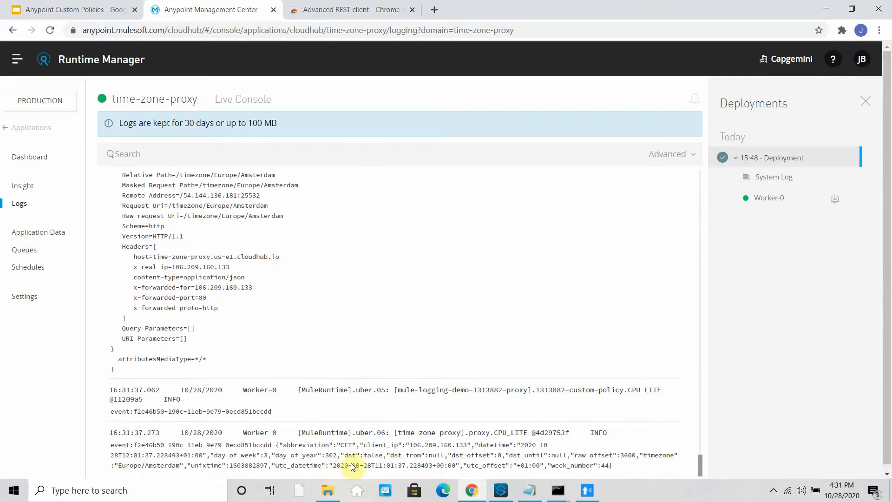
pyautogui.moveTo(331, 460); pyautogui.dragTo(426, 479)
pyautogui.click(339, 414)
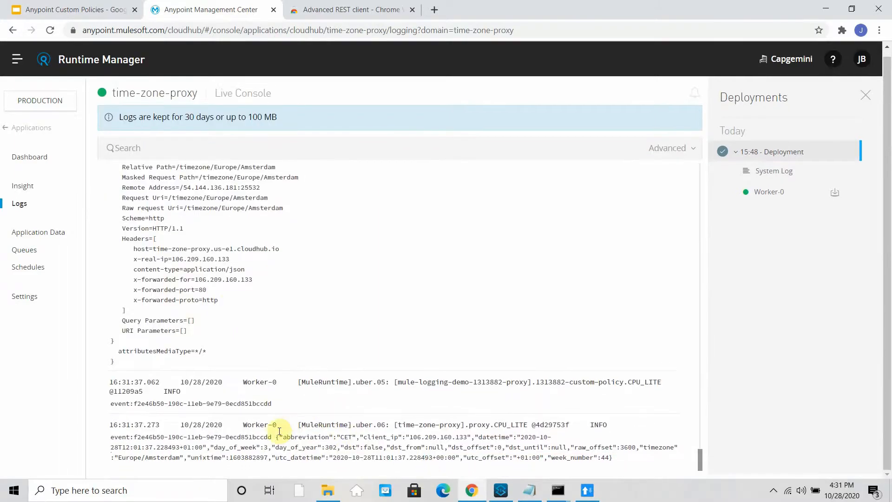
pyautogui.moveTo(277, 437); pyautogui.dragTo(613, 458)
# - Locate and highlight the custom policy's log header line before returning to Anypoint Studio
pyautogui.scroll(6, 424, 351)
pyautogui.scroll(-3, 423, 351)
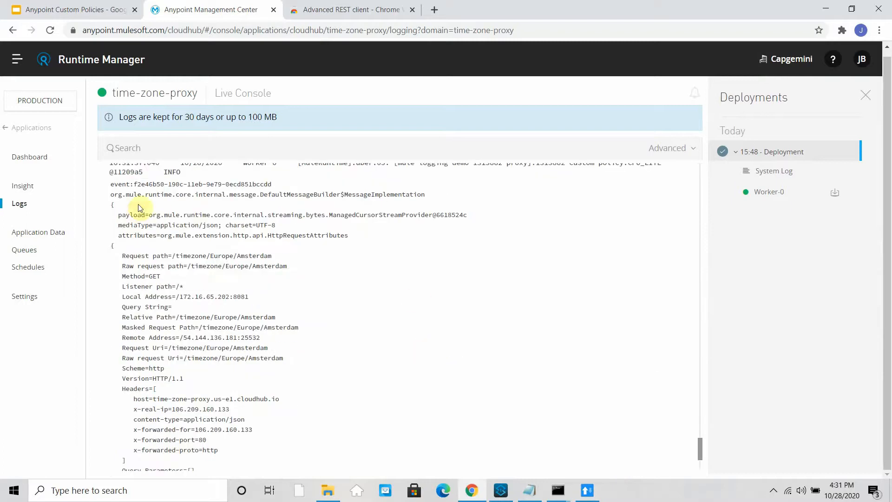
pyautogui.scroll(3, 260, 279)
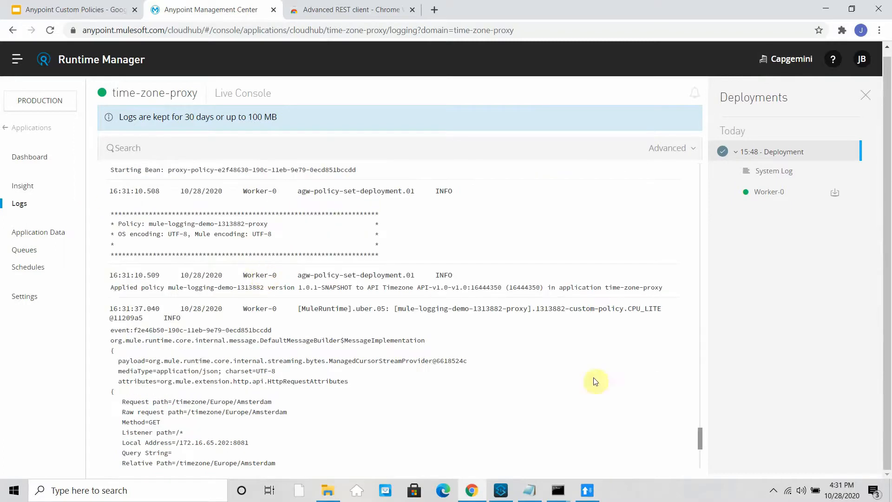
pyautogui.scroll(-6, 197, 353)
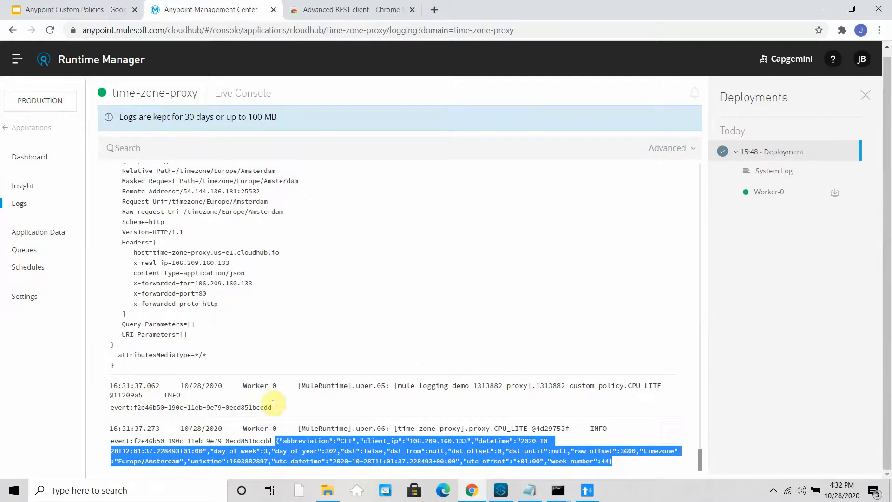
pyautogui.moveTo(264, 391); pyautogui.dragTo(634, 388)
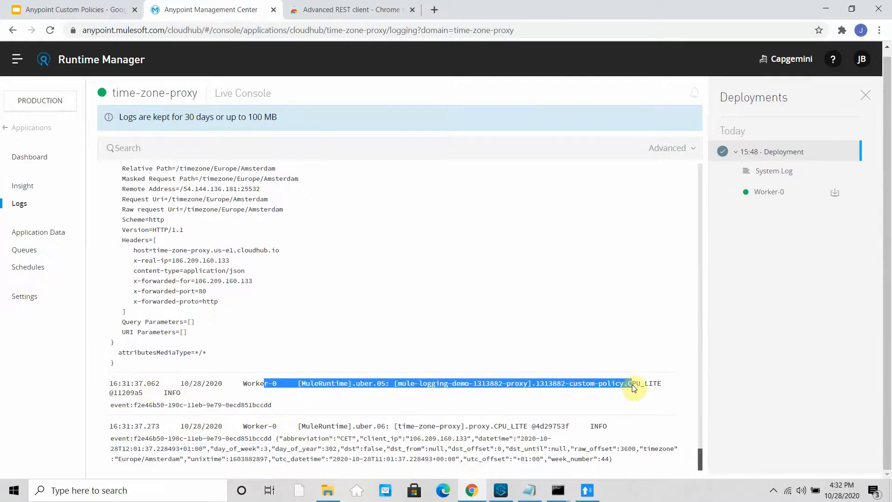
pyautogui.click(259, 413)
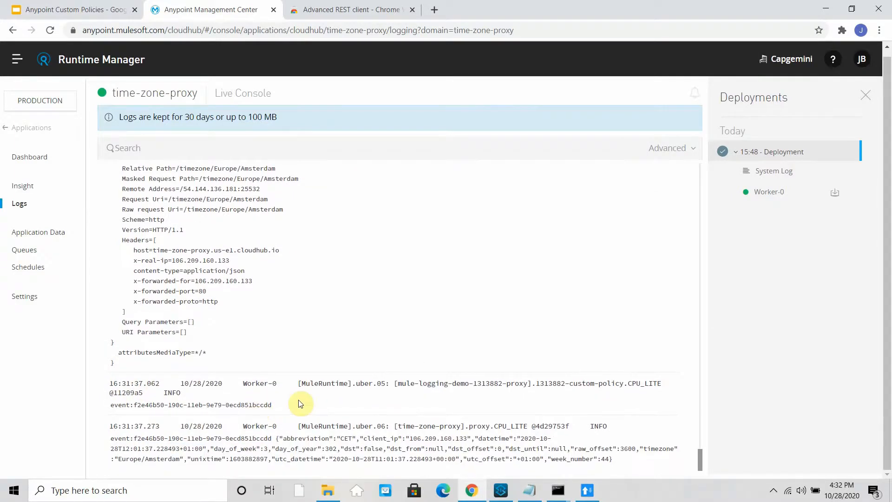
pyautogui.click(500, 490)
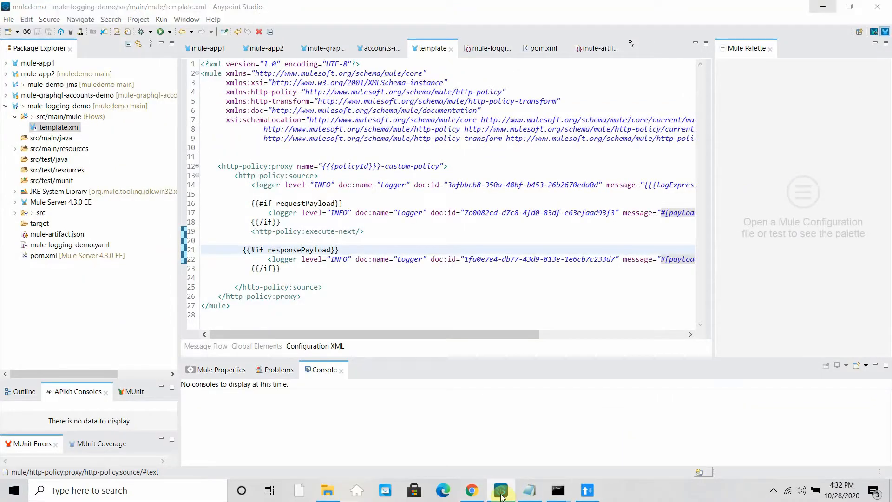
# - Bring Anypoint Studio forward and open mule-logging-demo.yaml from Package Explorer
pyautogui.click(501, 493)
pyautogui.click(587, 492)
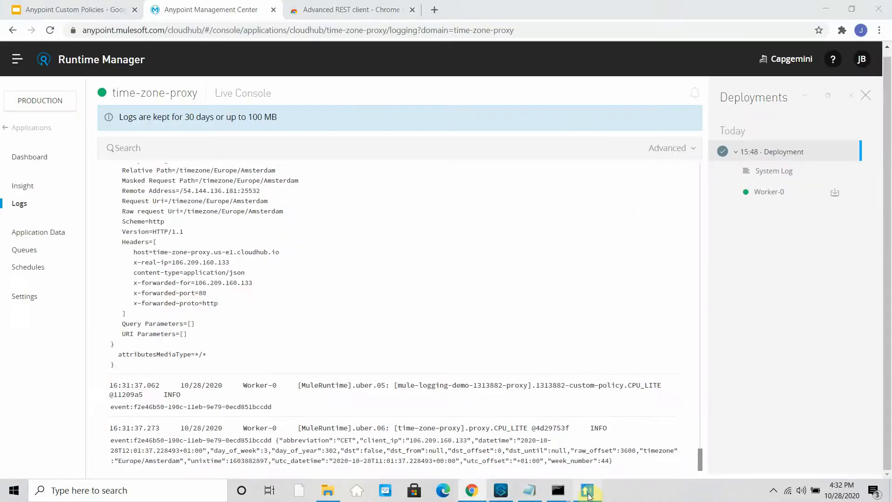
pyautogui.click(587, 493)
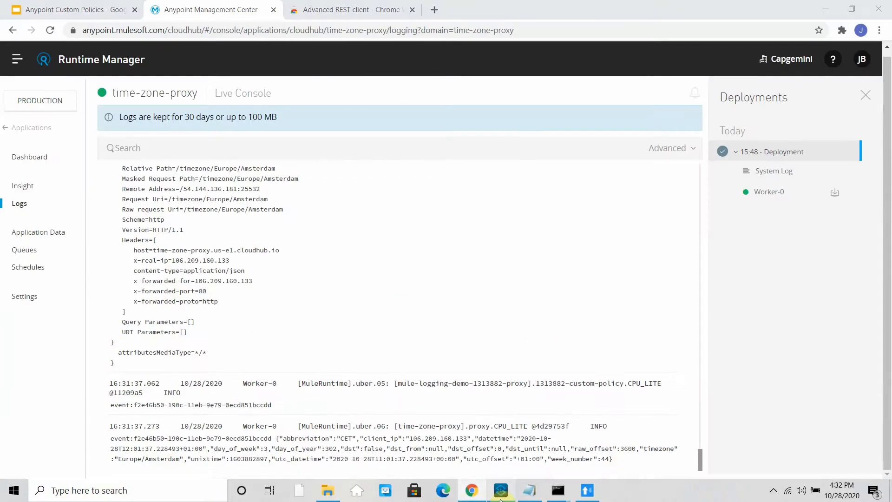
pyautogui.click(501, 493)
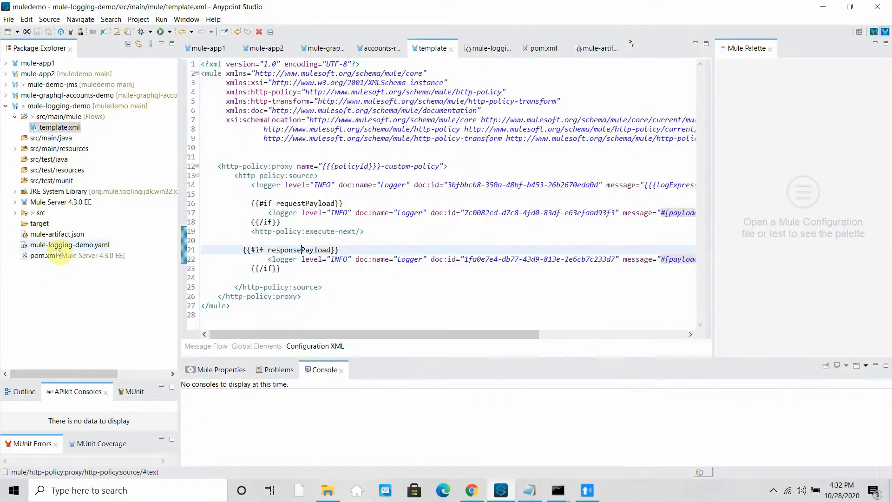
pyautogui.doubleClick(57, 245)
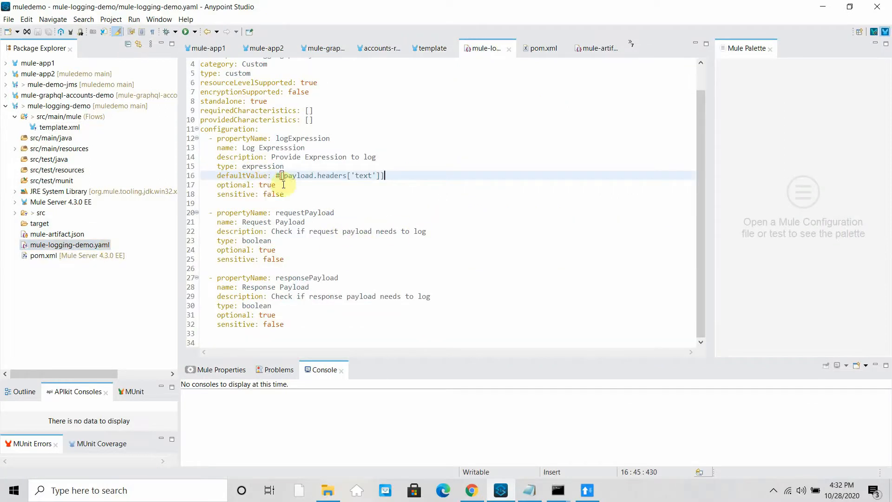
# - Set the property type to keyvalues, delete its defaultValue line, and rename logExpression to RequestLogExpression
pyautogui.doubleClick(263, 166)
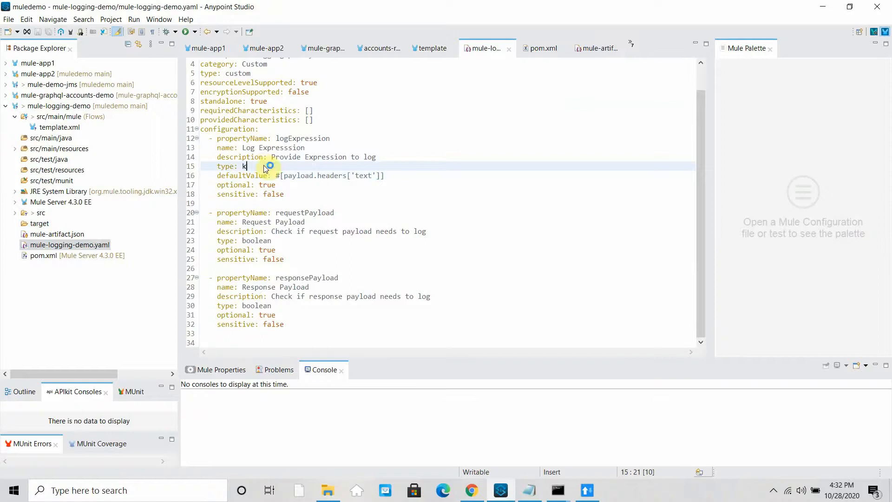
pyautogui.write('keyvalues')
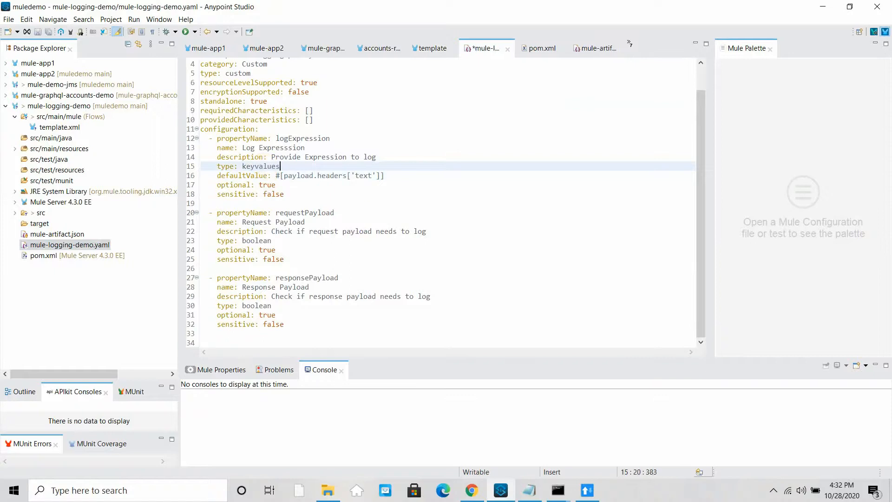
pyautogui.moveTo(400, 176); pyautogui.dragTo(148, 178)
pyautogui.press('BackSpace')
pyautogui.press('BackSpace')
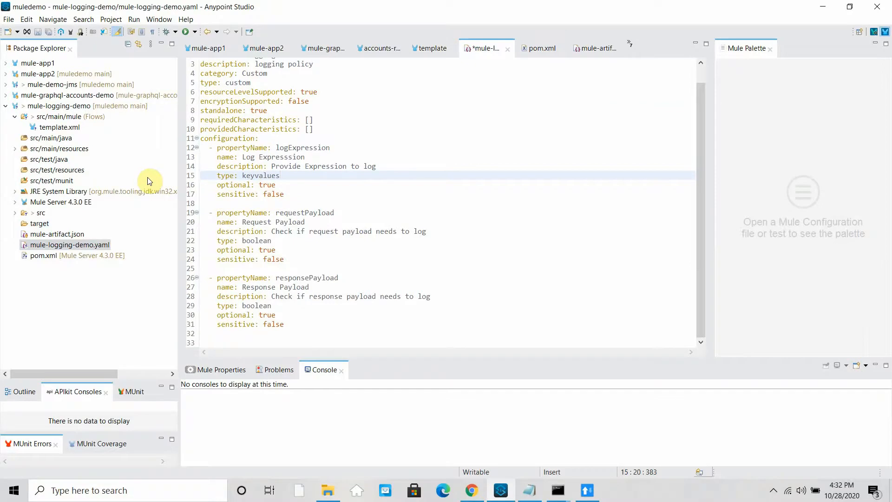
pyautogui.click(276, 147)
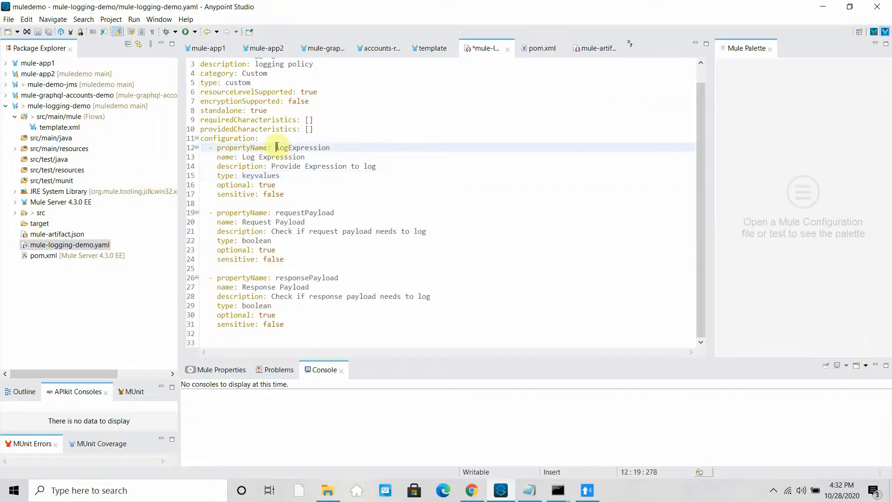
pyautogui.write('Request')
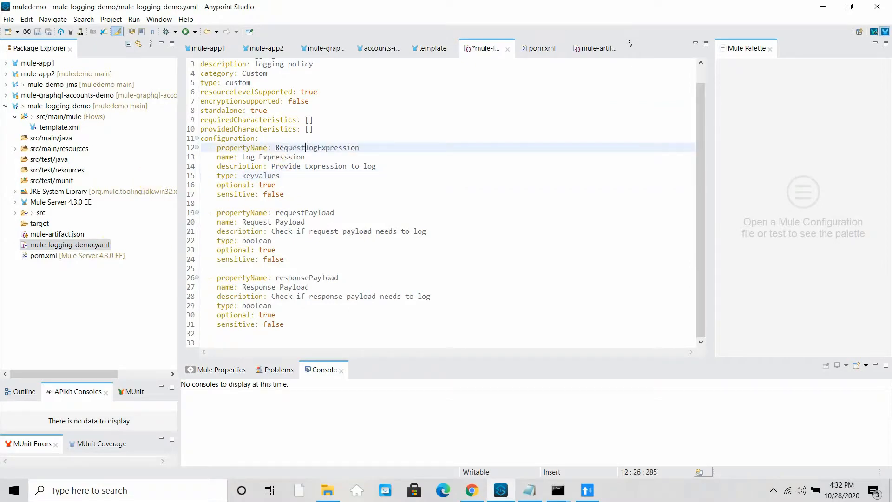
pyautogui.press('BackSpace')
# - Duplicate the RequestLogExpression property block and rename the copy to ResponseLogExpression
pyautogui.write('L')
pyautogui.moveTo(284, 194); pyautogui.dragTo(191, 144)
pyautogui.hotkey('ctrl', 'c')
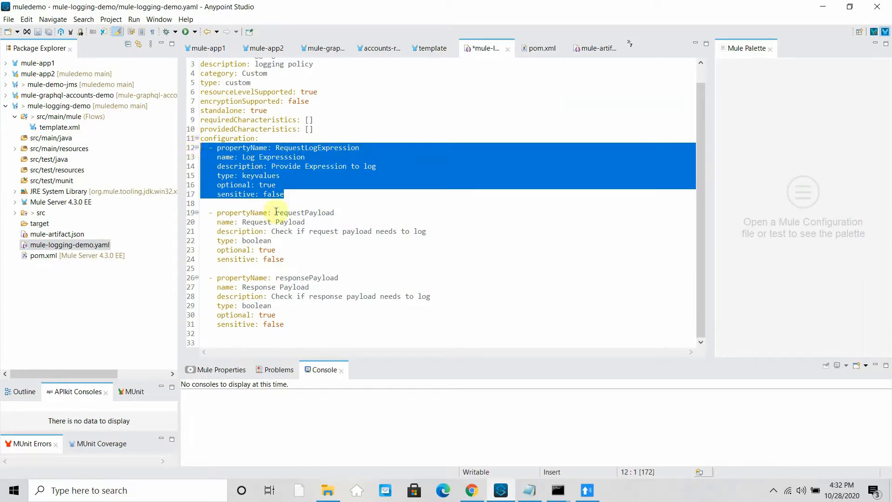
pyautogui.click(293, 194)
pyautogui.press('Return')
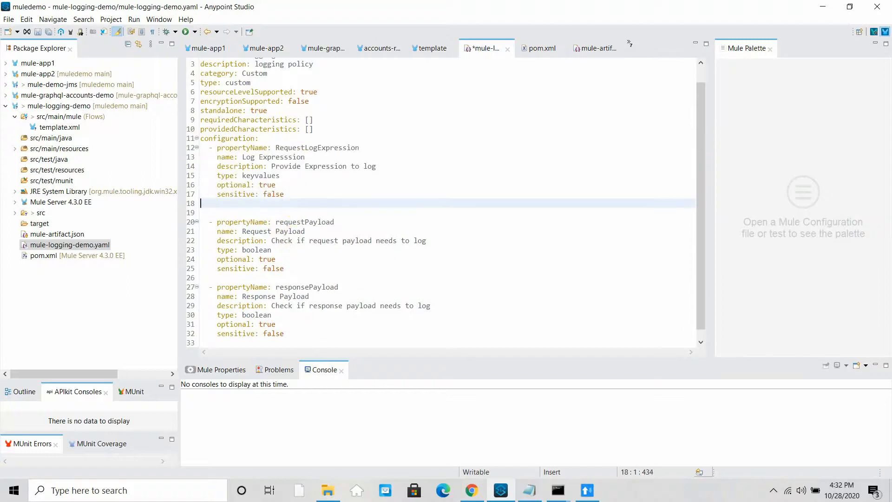
pyautogui.press('Return')
pyautogui.hotkey('ctrl', 'v')
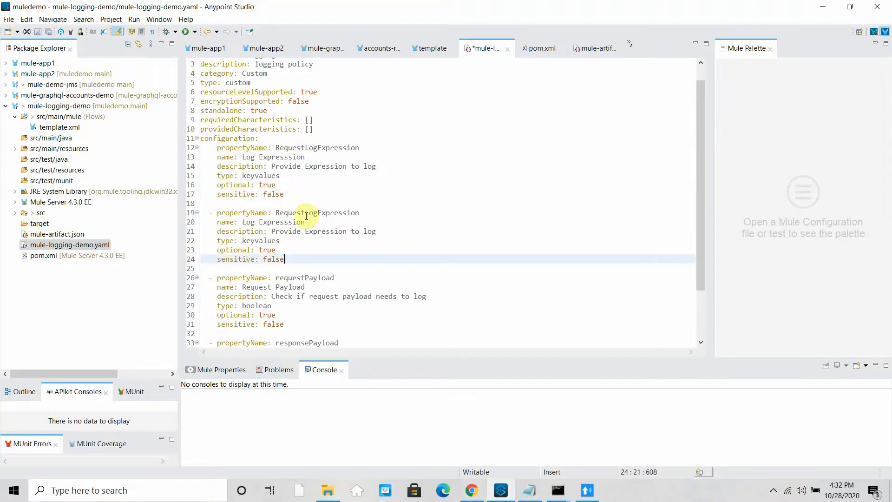
pyautogui.click(306, 215)
pyautogui.click(298, 215)
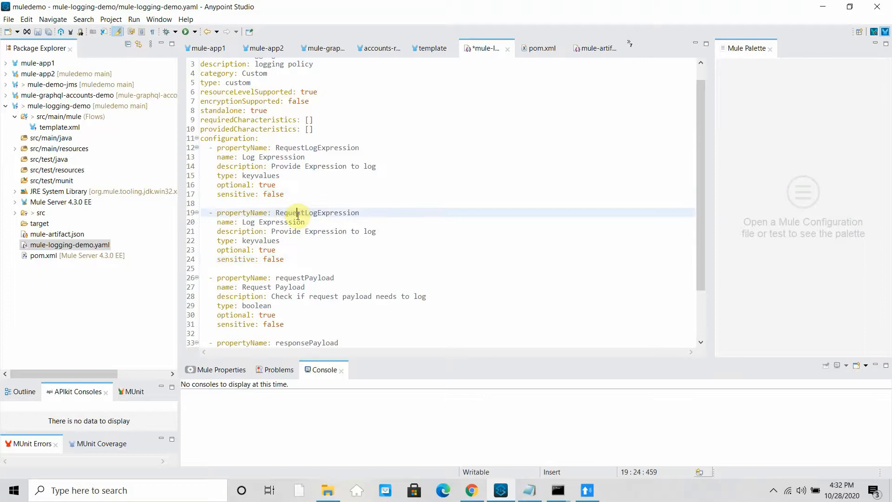
pyautogui.press('BackSpace')
pyautogui.press('BackSpace')
pyautogui.press('BackSpace')
pyautogui.press('BackSpace')
pyautogui.press('BackSpace')
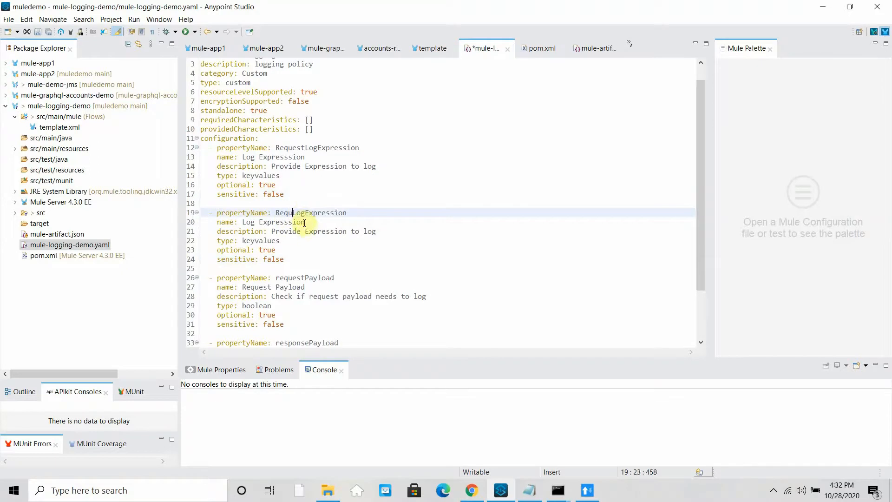
pyautogui.write('sponse')
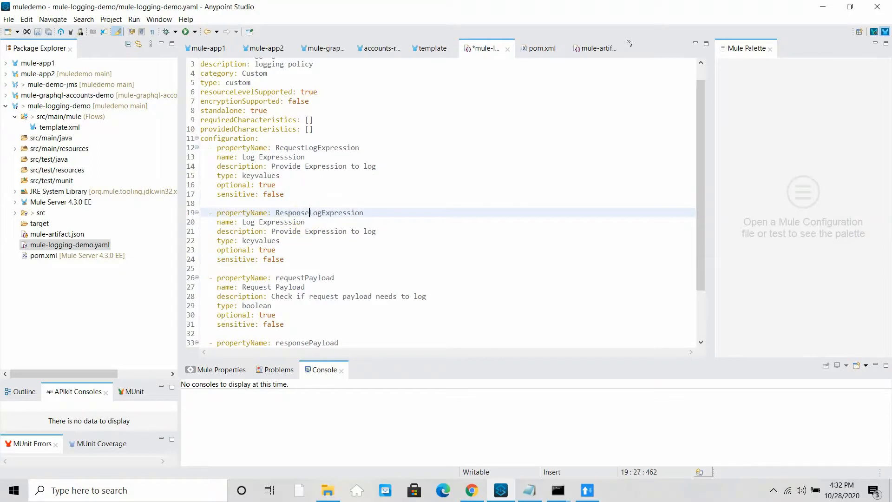
# - Update the copied property's description and label to say Response instead of Request
pyautogui.click(302, 230)
pyautogui.write('Response')
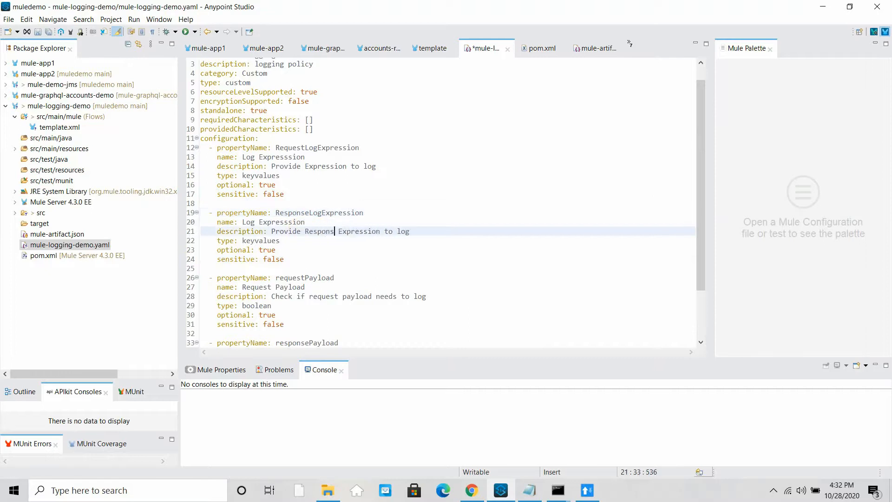
pyautogui.click(242, 222)
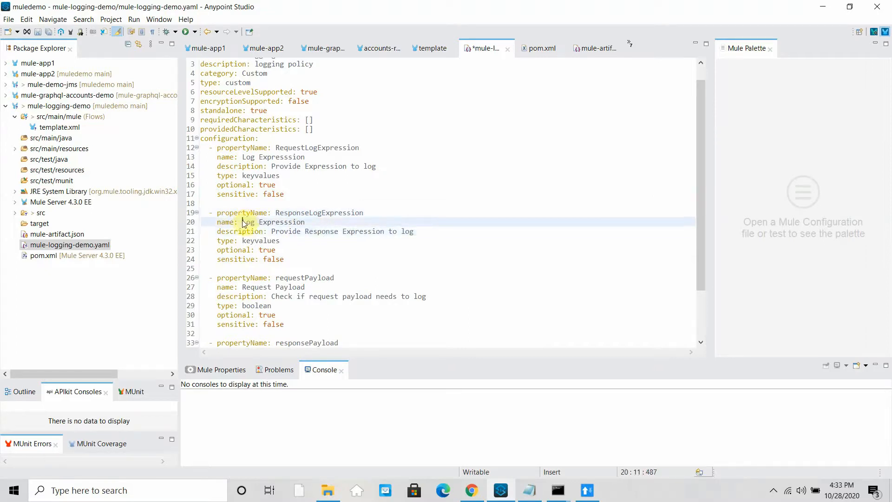
pyautogui.write('Response')
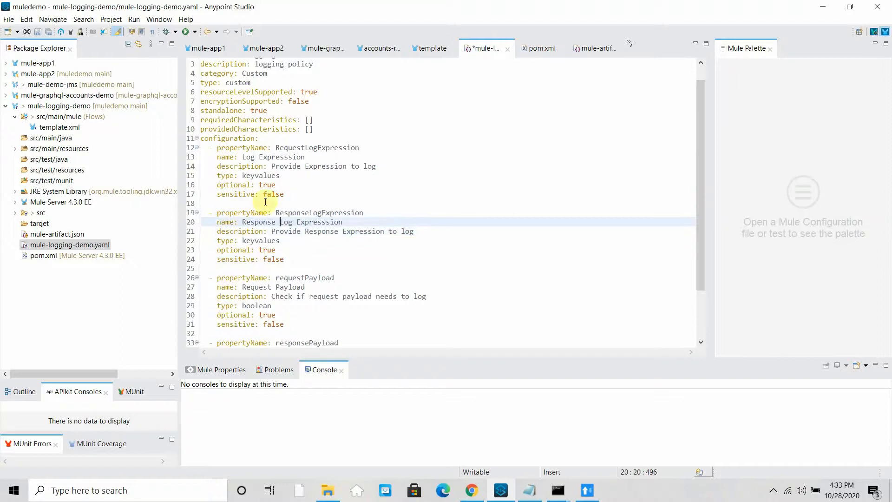
pyautogui.click(242, 157)
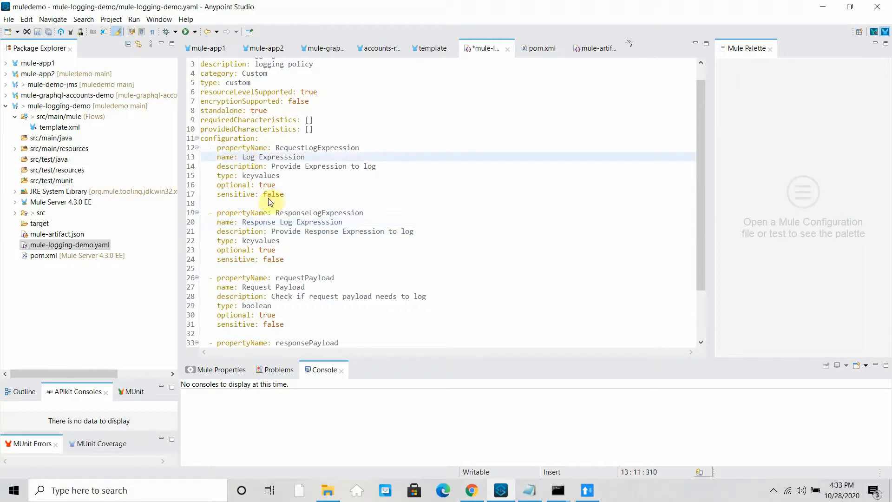
pyautogui.write('Response')
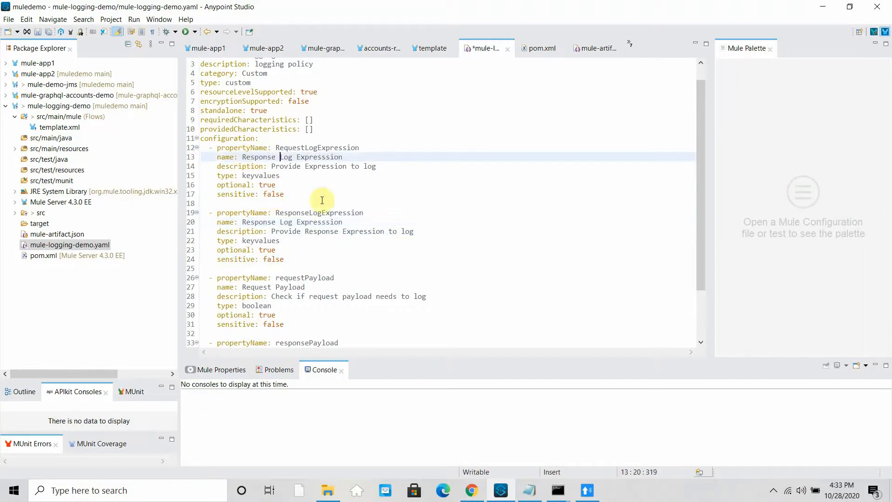
# - Append a copy of the responsePayload block renamed inboundHeaders with display name Inbound Headers
pyautogui.scroll(-3, 332, 247)
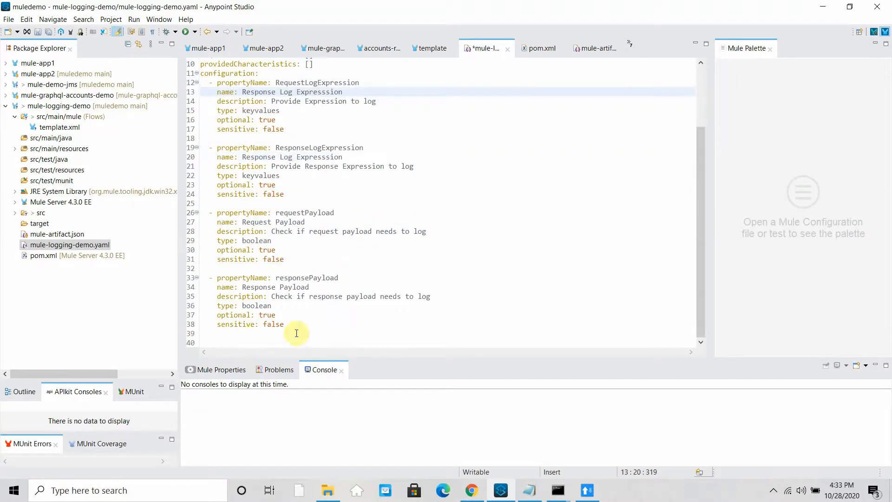
pyautogui.moveTo(284, 323); pyautogui.dragTo(198, 278)
pyautogui.hotkey('ctrl', 'c')
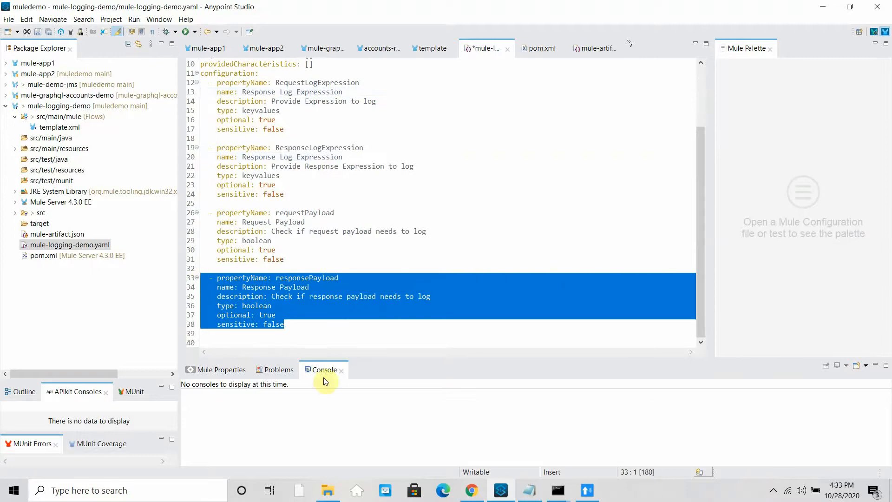
pyautogui.click(293, 324)
pyautogui.press('Return')
pyautogui.press('Return')
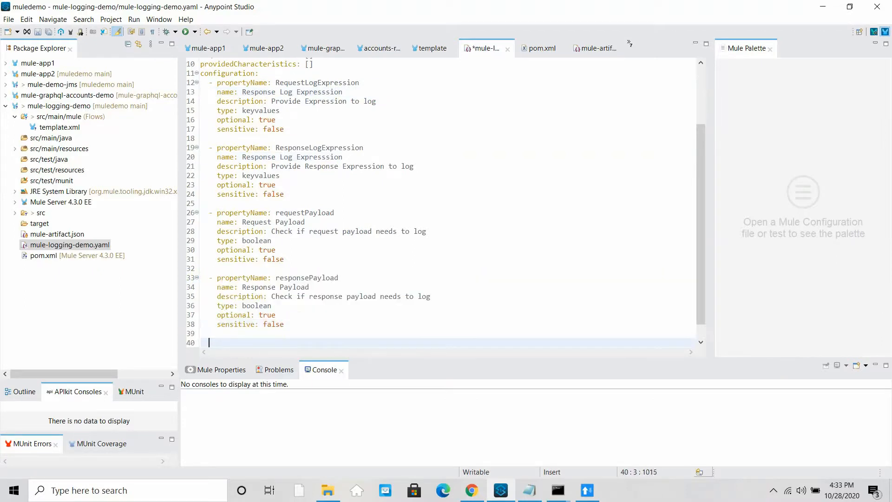
pyautogui.hotkey('ctrl', 'v')
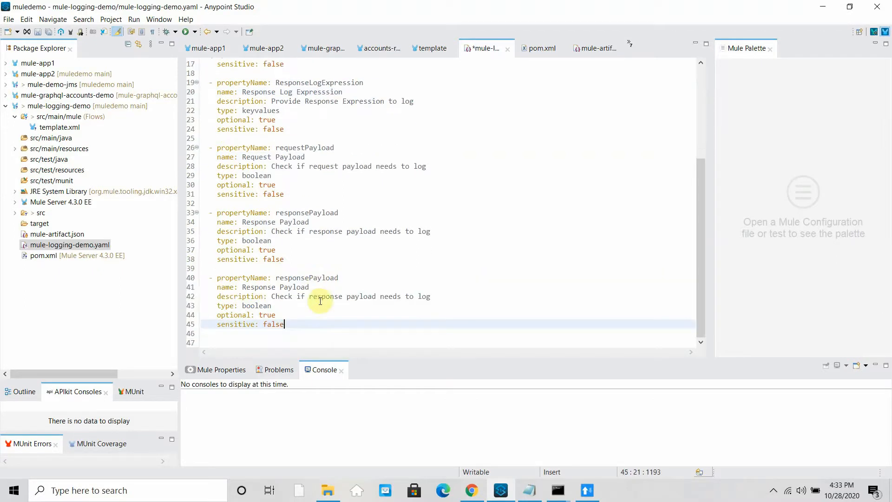
pyautogui.moveTo(337, 278); pyautogui.dragTo(277, 278)
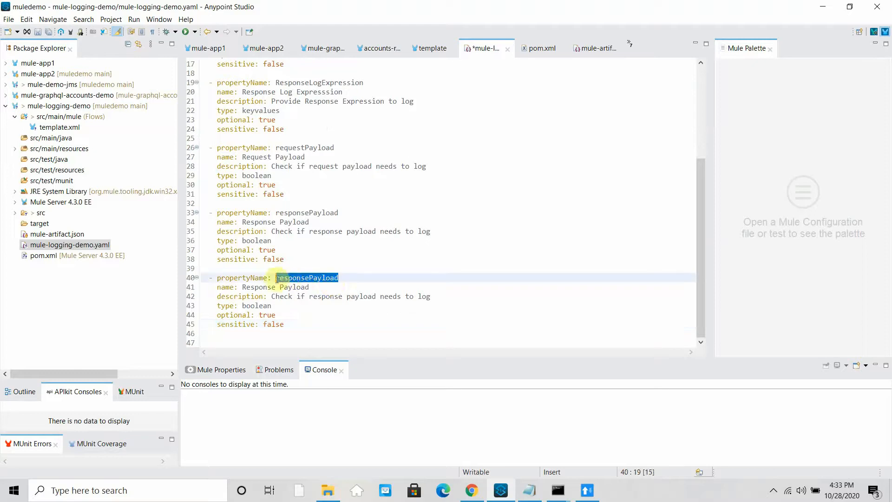
pyautogui.write('inboundH')
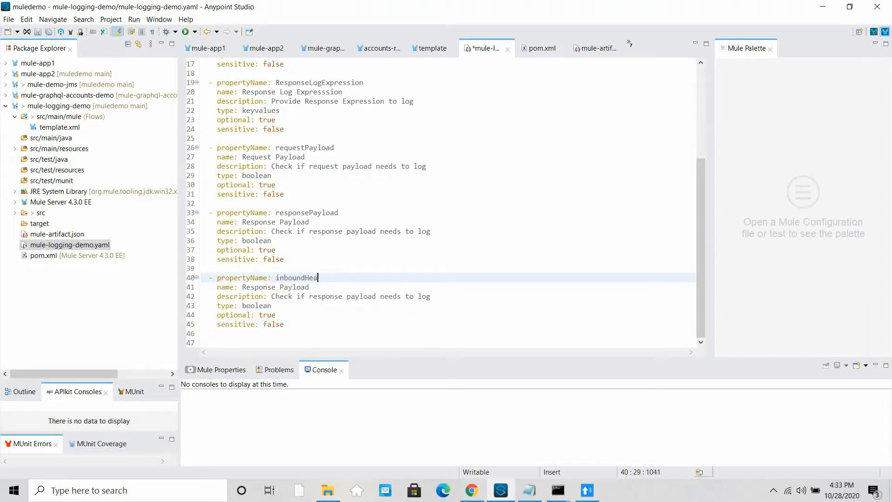
pyautogui.write('eaders')
pyautogui.moveTo(315, 287); pyautogui.dragTo(246, 288)
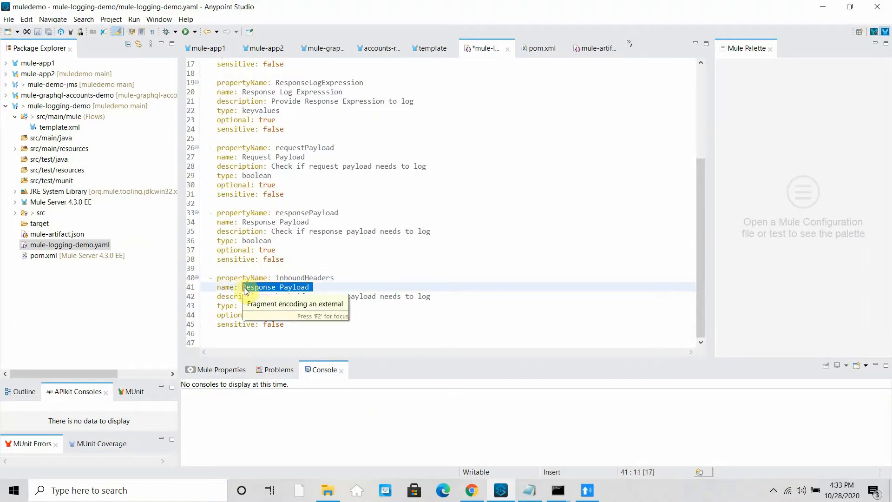
pyautogui.press('BackSpace')
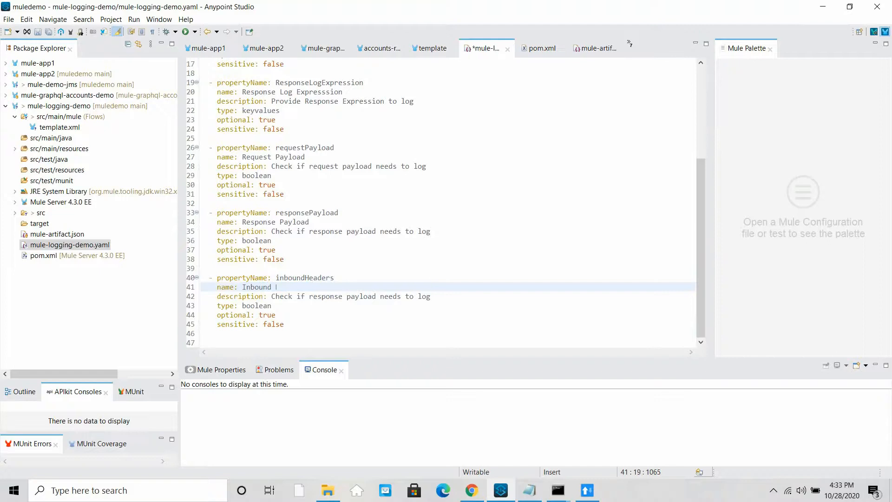
pyautogui.write('Inbound Headers')
# - Shorten the payload descriptions to Response Payload and Request Payload
pyautogui.moveTo(430, 231); pyautogui.dragTo(272, 233)
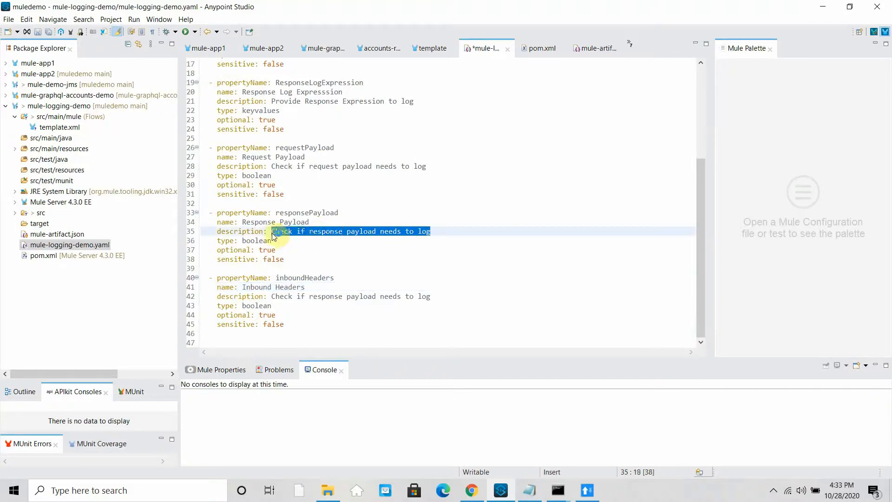
pyautogui.write('R')
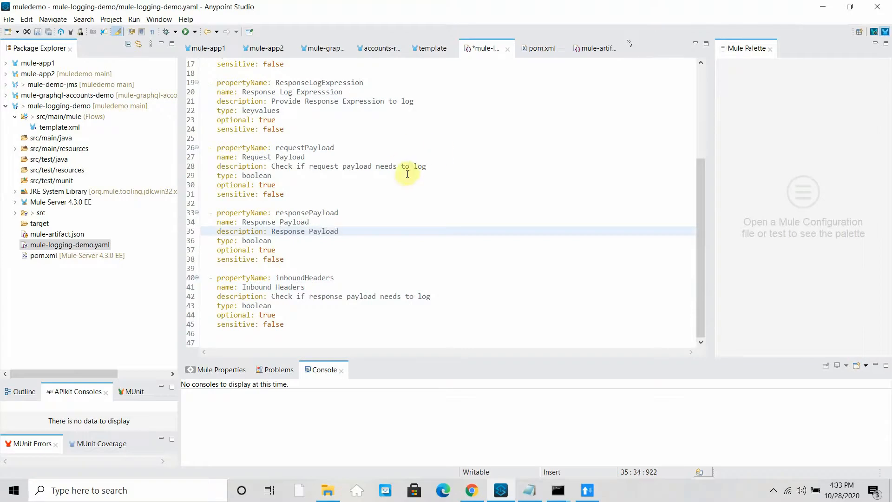
pyautogui.moveTo(426, 166); pyautogui.dragTo(272, 170)
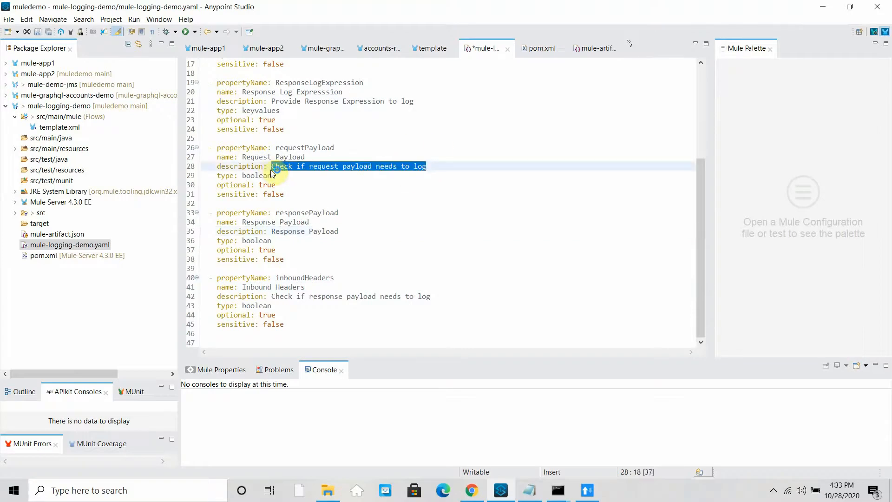
pyautogui.write('Req')
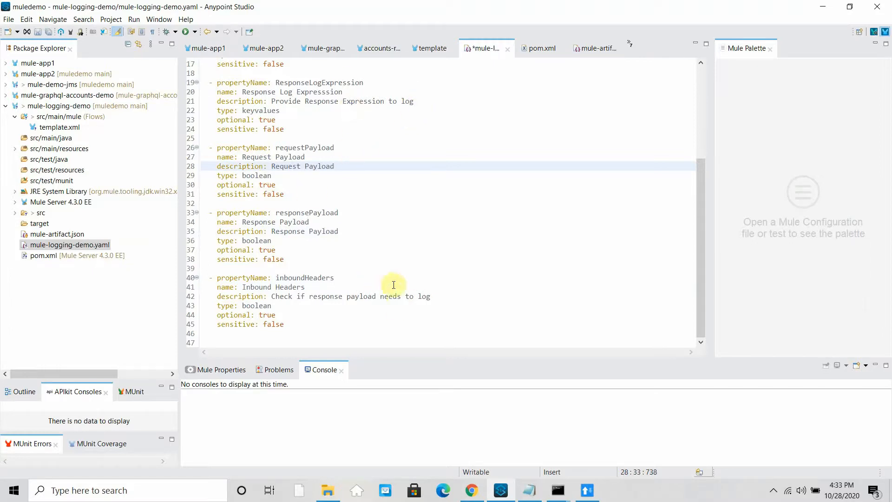
# - Describe inboundHeaders as Request Headers and change its type from boolean to keyvalues
pyautogui.moveTo(430, 296); pyautogui.dragTo(272, 300)
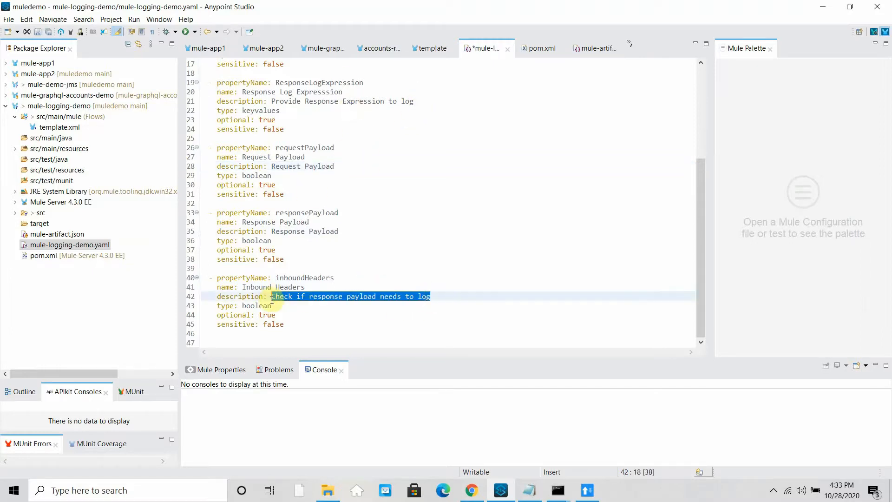
pyautogui.write('Req')
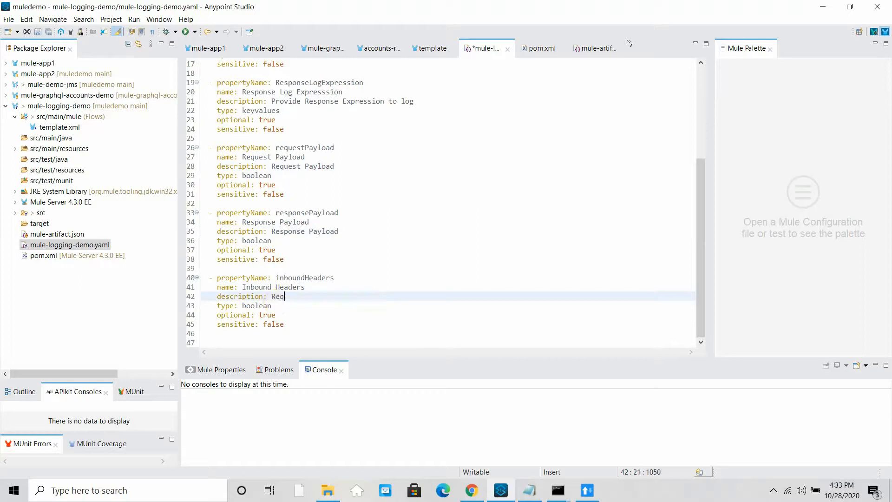
pyautogui.write('uest Headers')
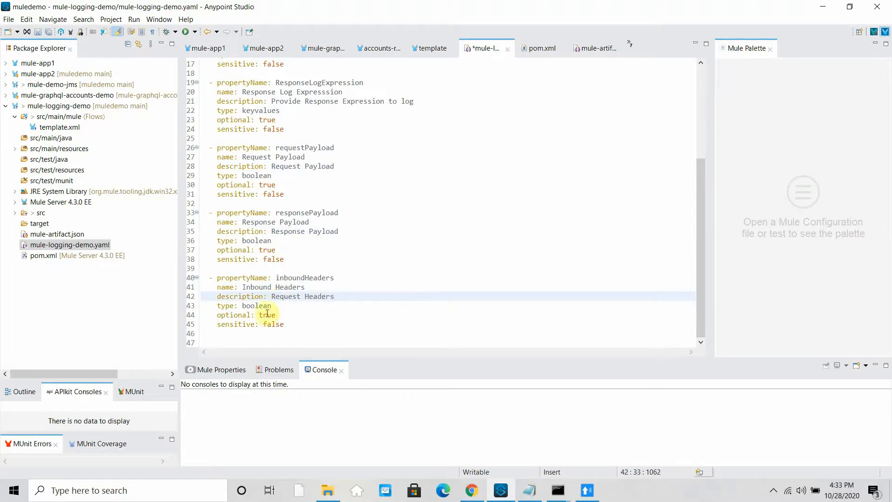
pyautogui.doubleClick(264, 306)
pyautogui.write('keyvalues')
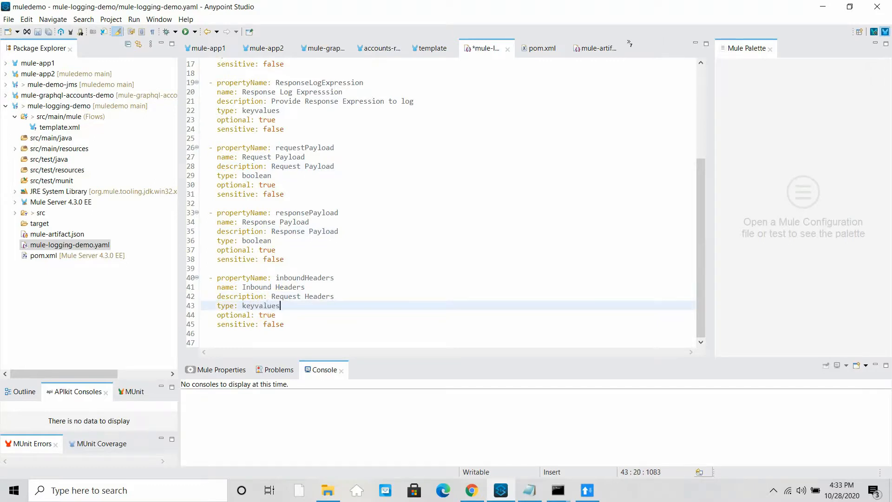
pyautogui.moveTo(285, 325); pyautogui.dragTo(191, 281)
pyautogui.hotkey('ctrl', 'c')
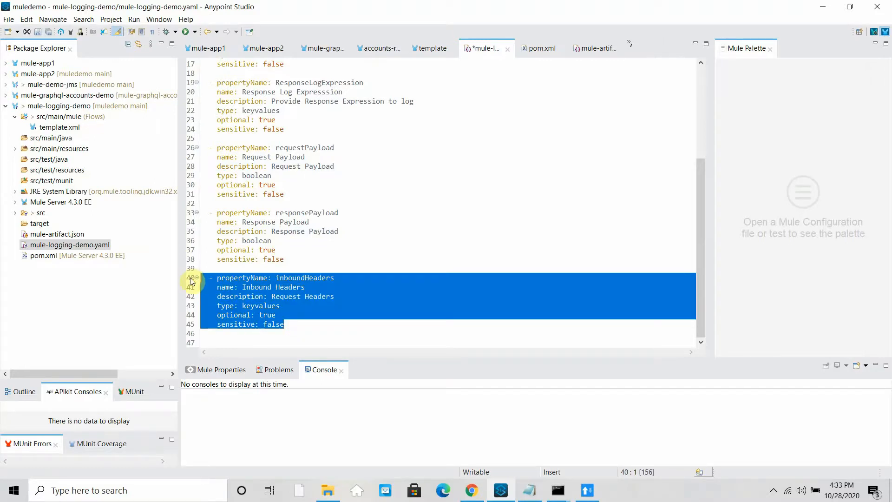
# - Paste an inboundHeaders copy as outboundHeaders, labelled Outbound Headers, described Response Headers
pyautogui.click(299, 324)
pyautogui.press('Return')
pyautogui.press('Return')
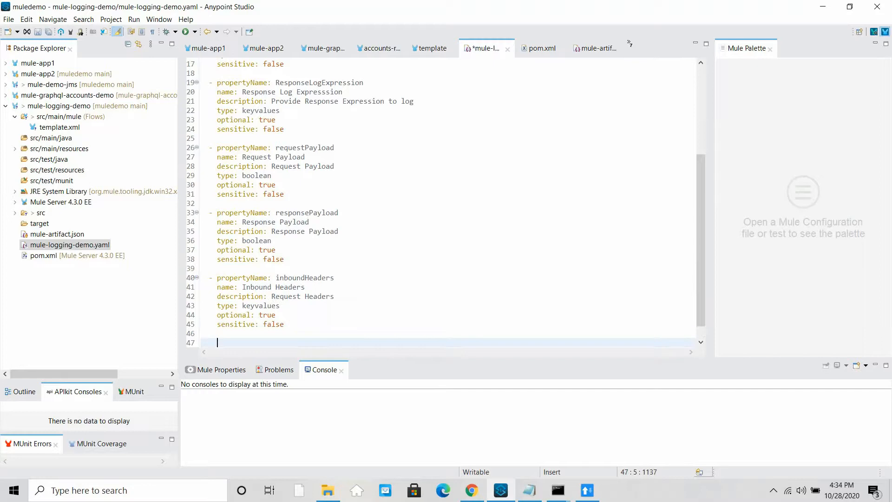
pyautogui.hotkey('ctrl', 'v')
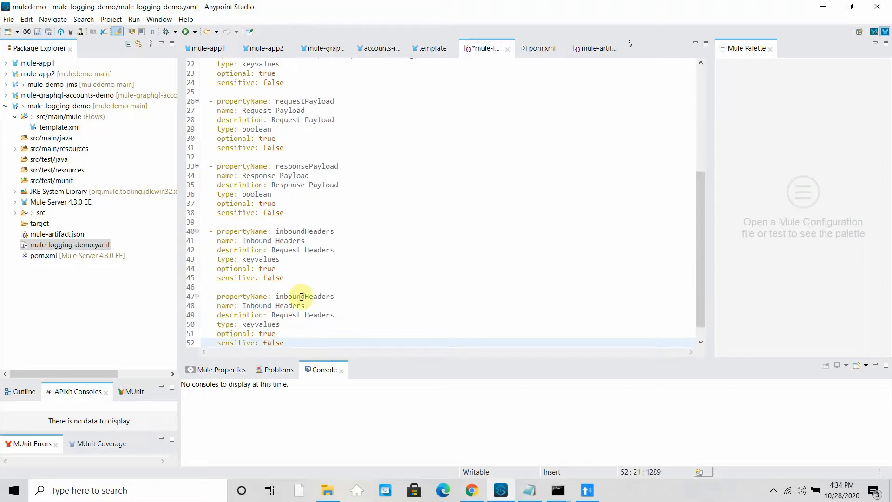
pyautogui.moveTo(303, 298); pyautogui.dragTo(275, 296)
pyautogui.write('outb')
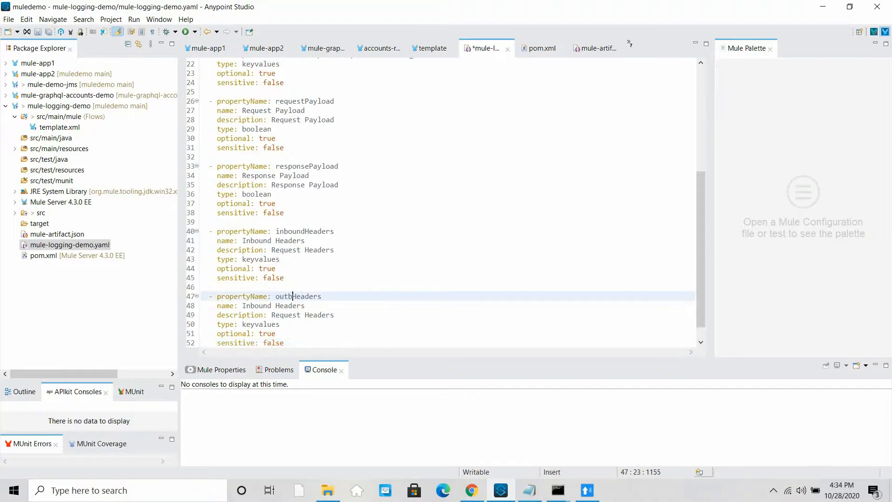
pyautogui.write('ound')
pyautogui.doubleClick(256, 305)
pyautogui.write('Outbound')
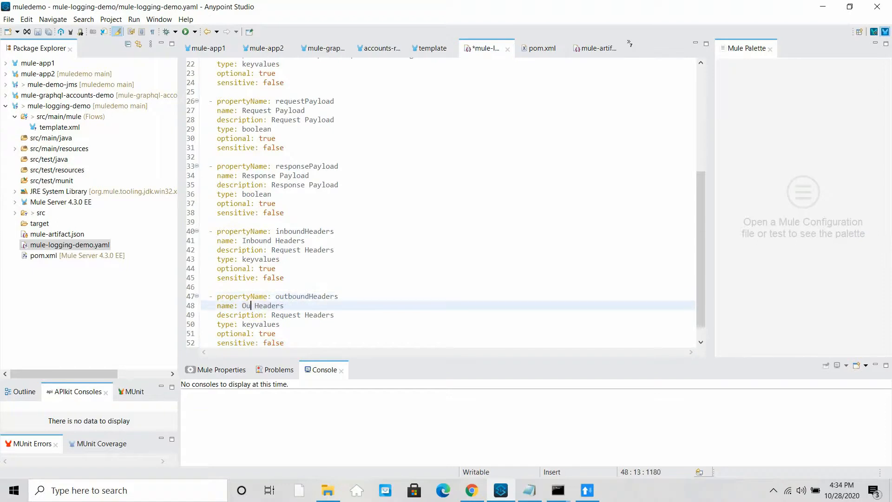
pyautogui.doubleClick(287, 315)
pyautogui.write('Response')
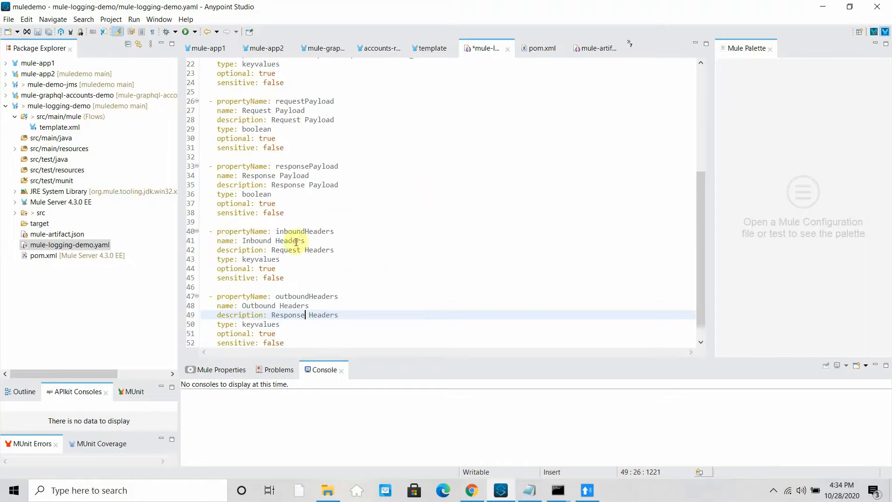
# - Lowercase the first letter of requestLogExpression and responseLogExpression, then open template.xml
pyautogui.scroll(4, 341, 149)
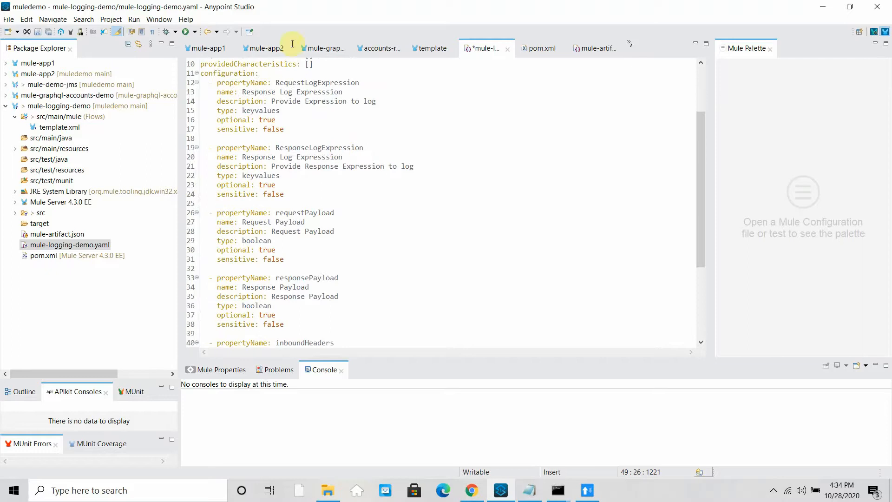
pyautogui.click(280, 84)
pyautogui.press('BackSpace')
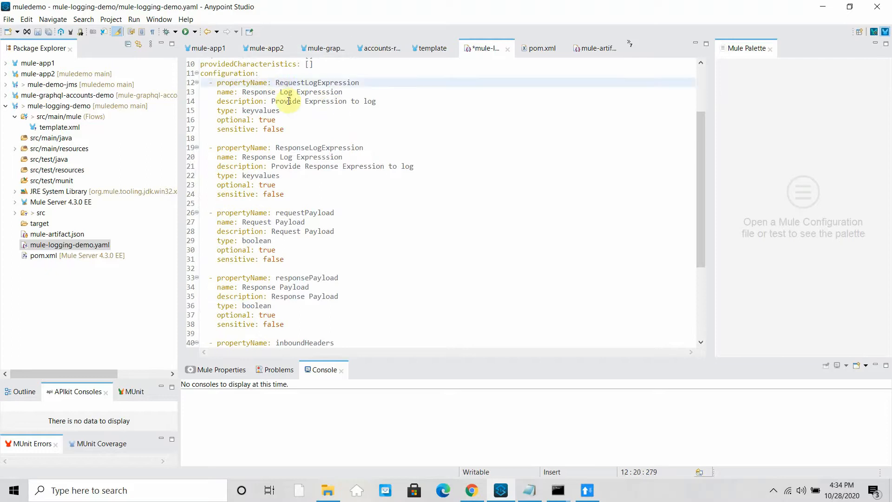
pyautogui.write('r')
pyautogui.click(280, 147)
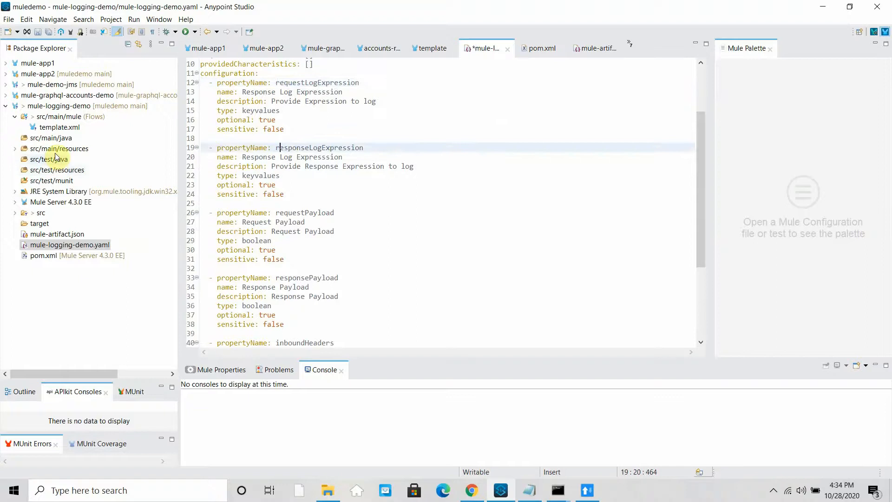
pyautogui.doubleClick(60, 128)
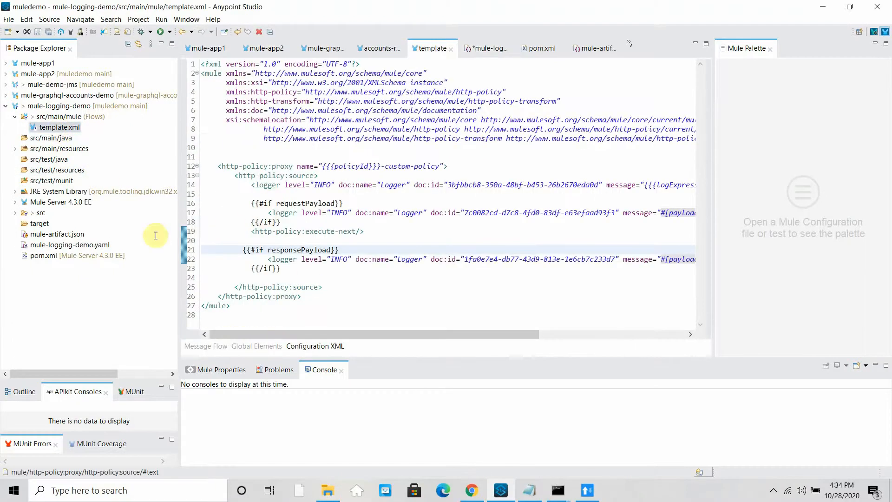
# - Add a {{#each requestLogExpression}} line after the requestPayload if-block, copying the name from the YAML
pyautogui.click(289, 226)
pyautogui.press('Return')
pyautogui.press('Return')
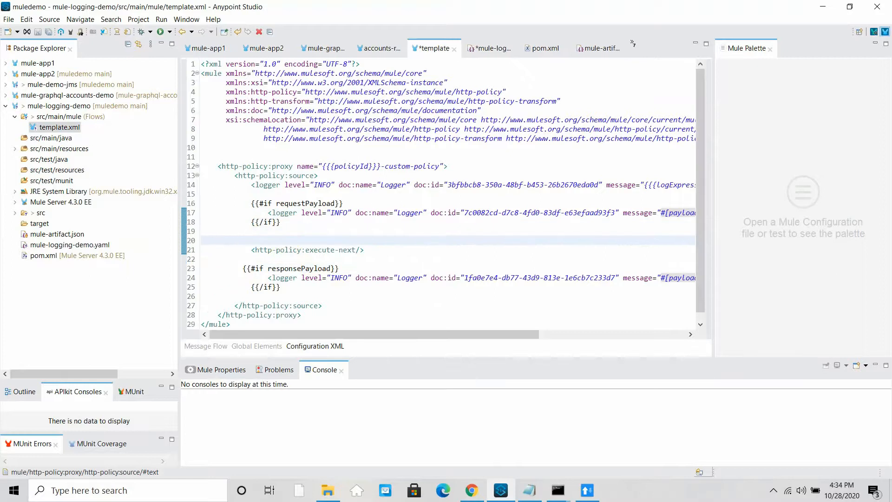
pyautogui.write('{{#each requ')
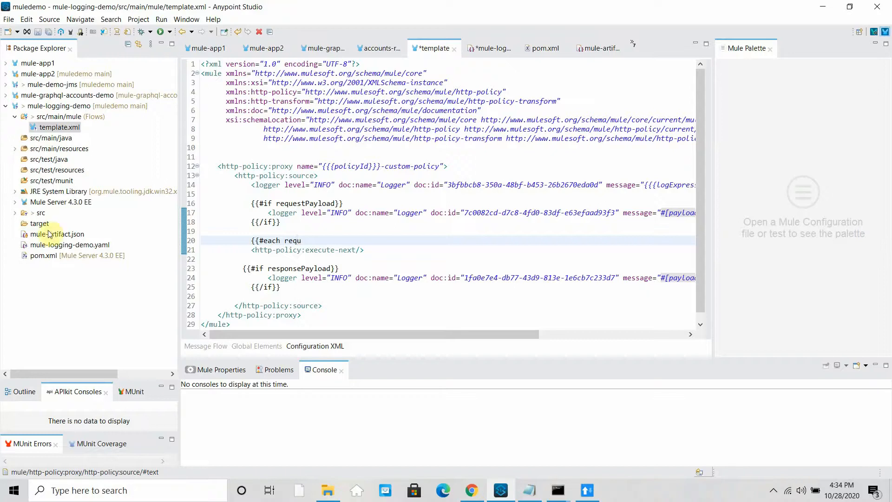
pyautogui.click(57, 245)
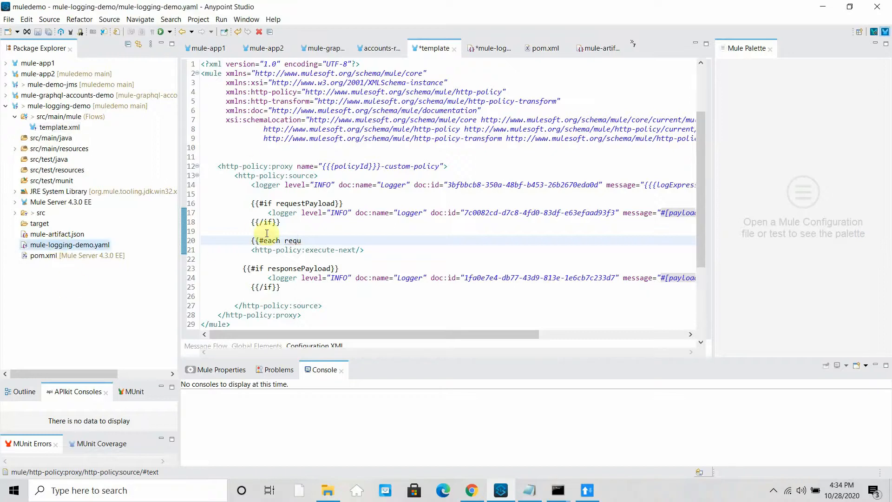
pyautogui.doubleClick(106, 244)
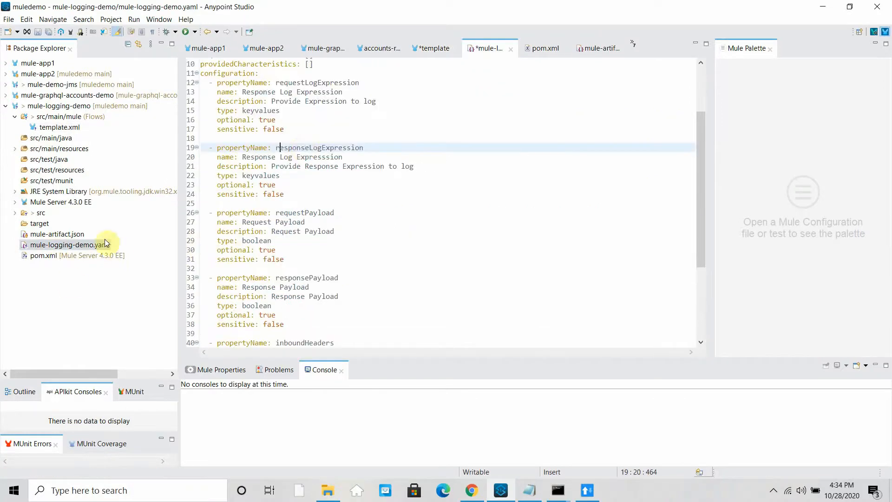
pyautogui.doubleClick(303, 149)
pyautogui.hotkey('ctrl', 'c')
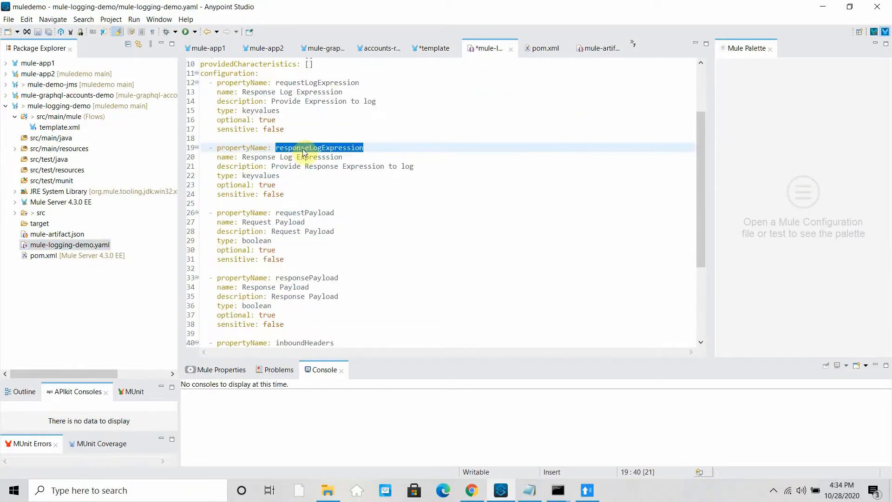
pyautogui.click(55, 127)
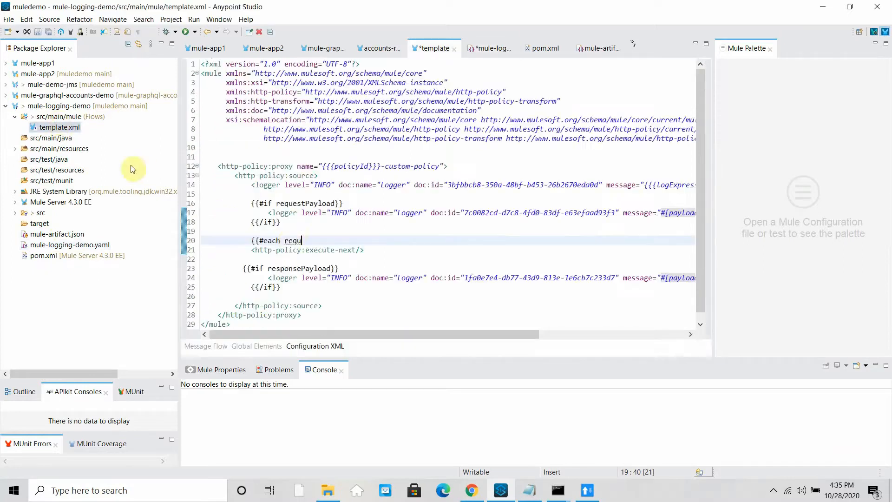
pyautogui.doubleClick(290, 240)
pyautogui.hotkey('ctrl', 'v')
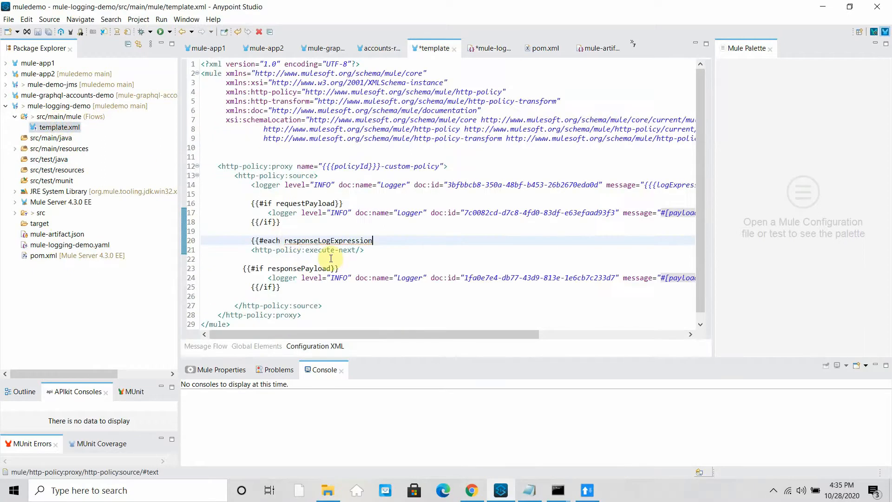
pyautogui.write('}}')
pyautogui.click(315, 241)
pyautogui.press('BackSpace')
pyautogui.press('BackSpace')
pyautogui.press('BackSpace')
pyautogui.press('BackSpace')
pyautogui.press('BackSpace')
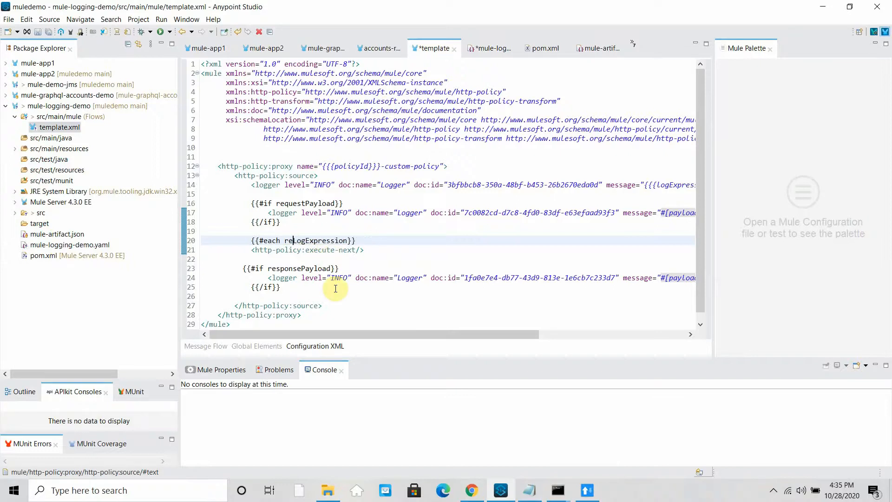
pyautogui.write('quest')
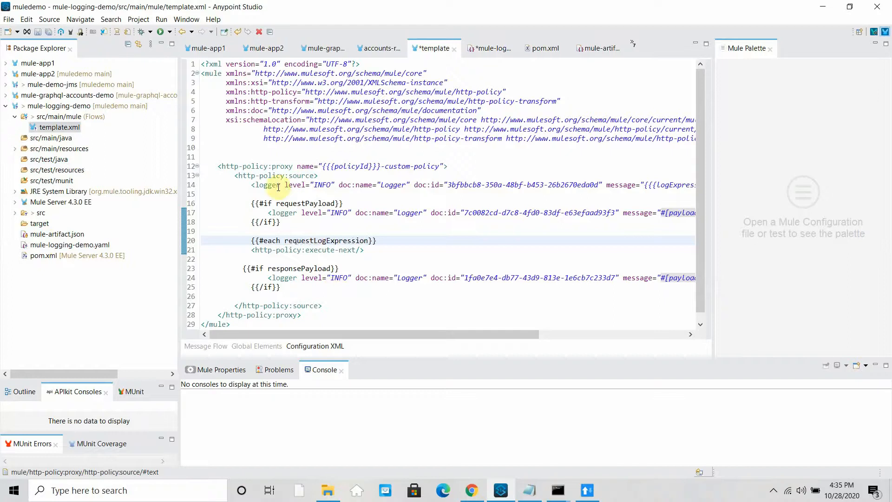
pyautogui.moveTo(251, 185); pyautogui.dragTo(692, 186)
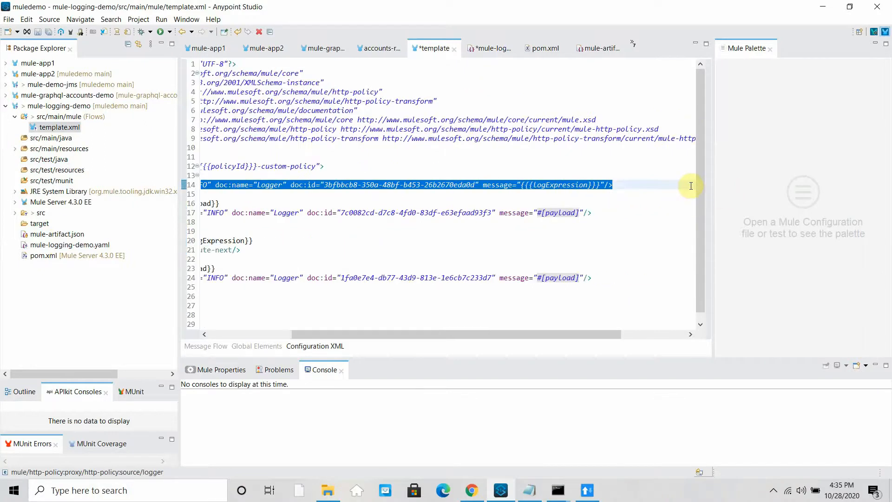
# - Move the line-14 logger into the requestLogExpression loop with a new doc:id and close it with {{/each}}
pyautogui.press('Delete')
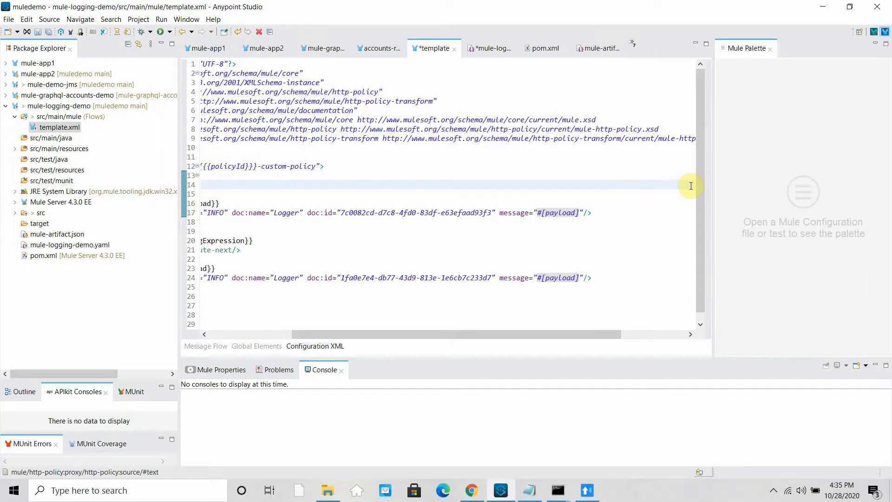
pyautogui.moveTo(380, 335); pyautogui.dragTo(263, 342)
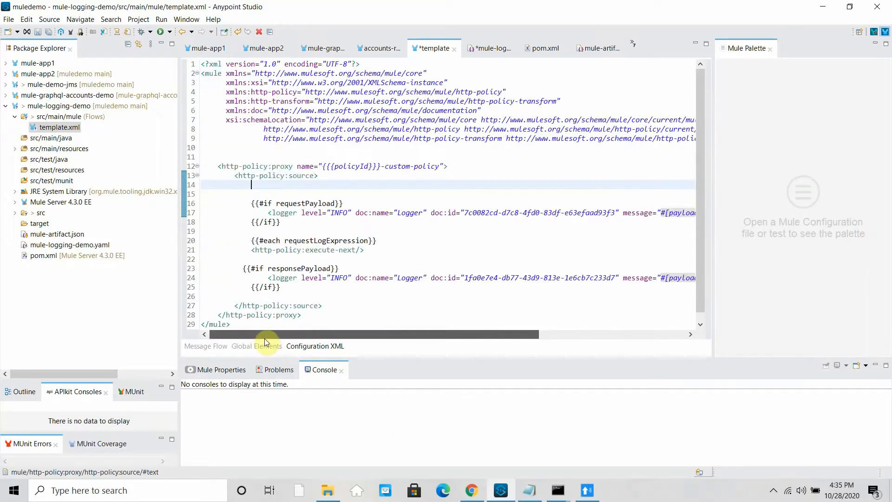
pyautogui.click(380, 239)
pyautogui.press('Return')
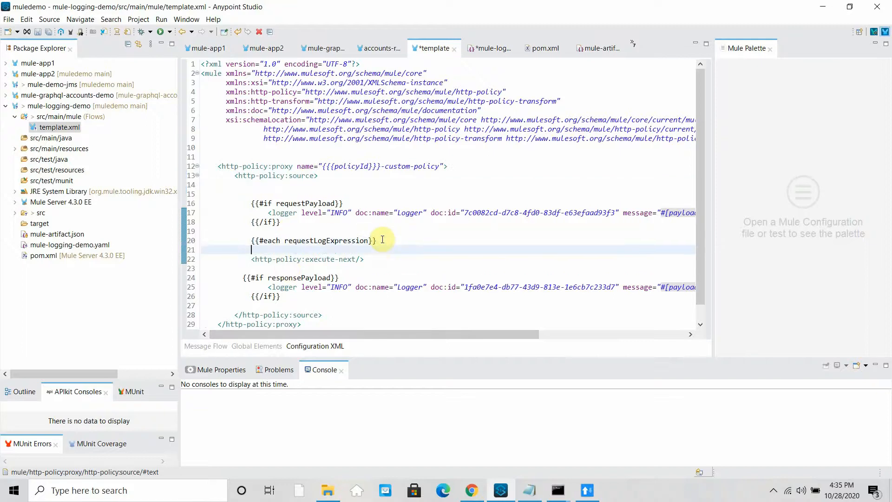
pyautogui.hotkey('ctrl', 'v')
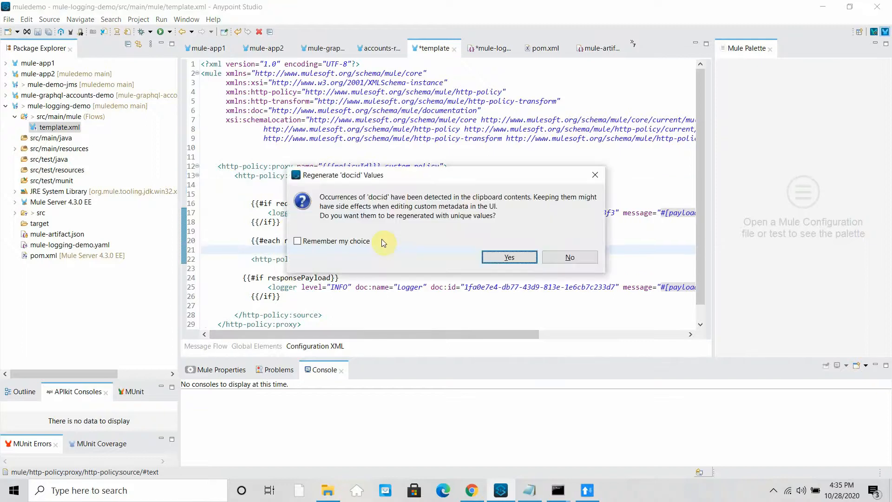
pyautogui.click(508, 256)
pyautogui.press('Return')
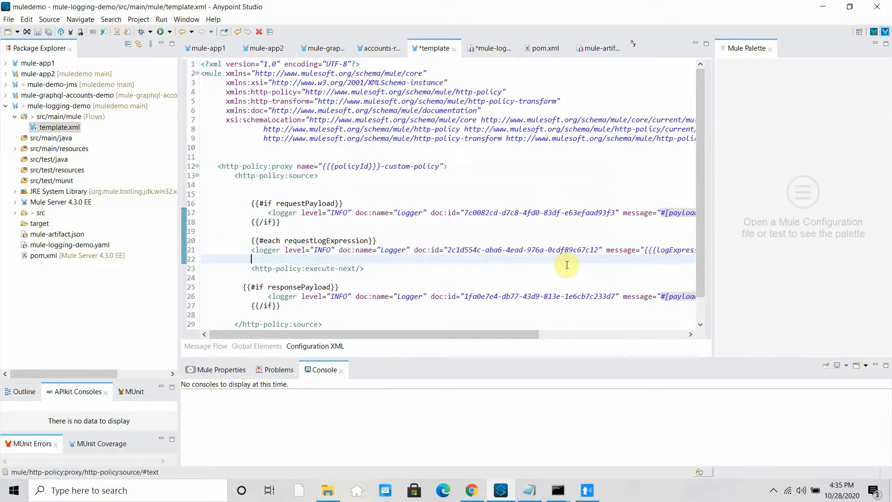
pyautogui.write('{{/each')
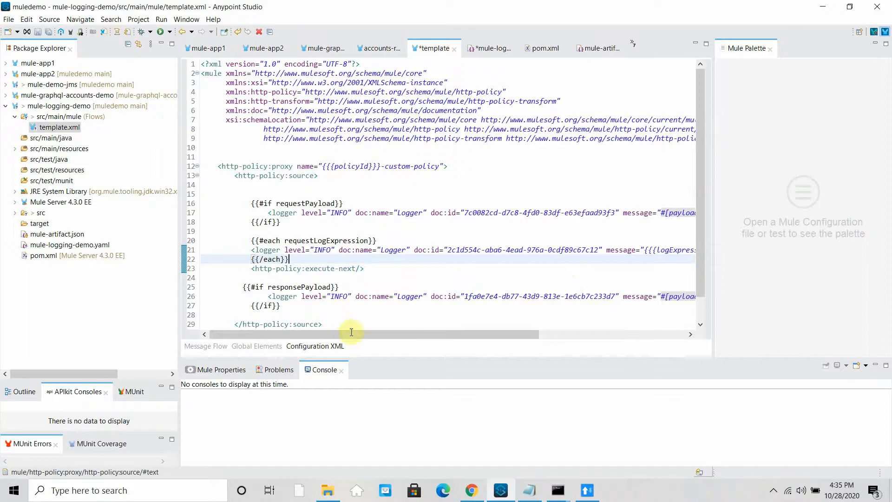
pyautogui.moveTo(356, 335); pyautogui.dragTo(473, 334)
pyautogui.click(545, 249)
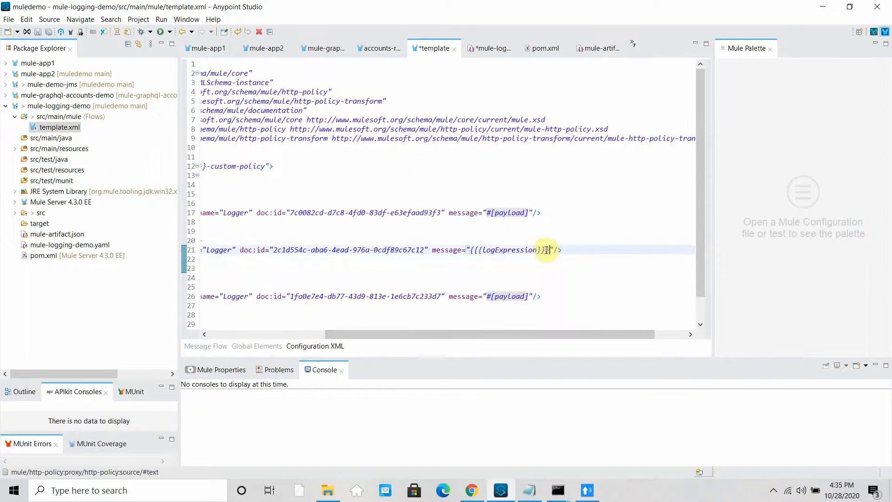
pyautogui.doubleClick(500, 251)
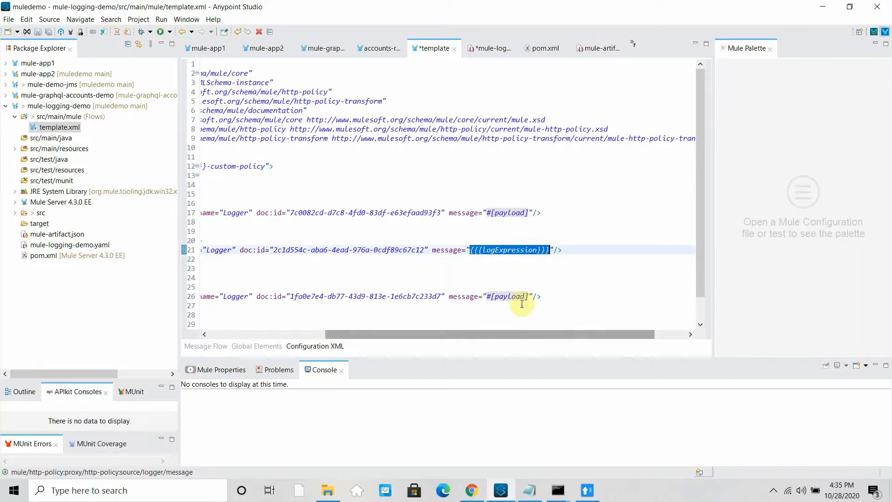
# - Replace the looped logger's logExpression message with {{{this.key}}}:{{{this.value}}}
pyautogui.click(527, 266)
pyautogui.moveTo(660, 249); pyautogui.dragTo(607, 250)
pyautogui.write('this.key')
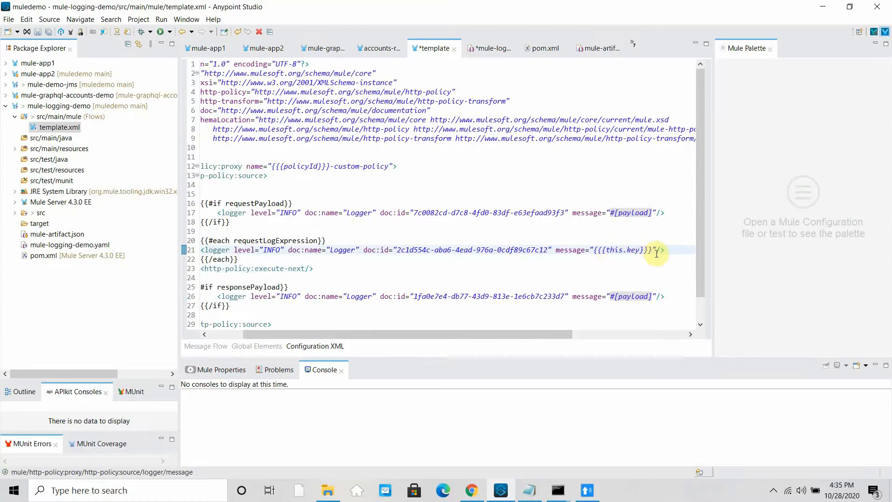
pyautogui.click(652, 250)
pyautogui.write(':{{{t')
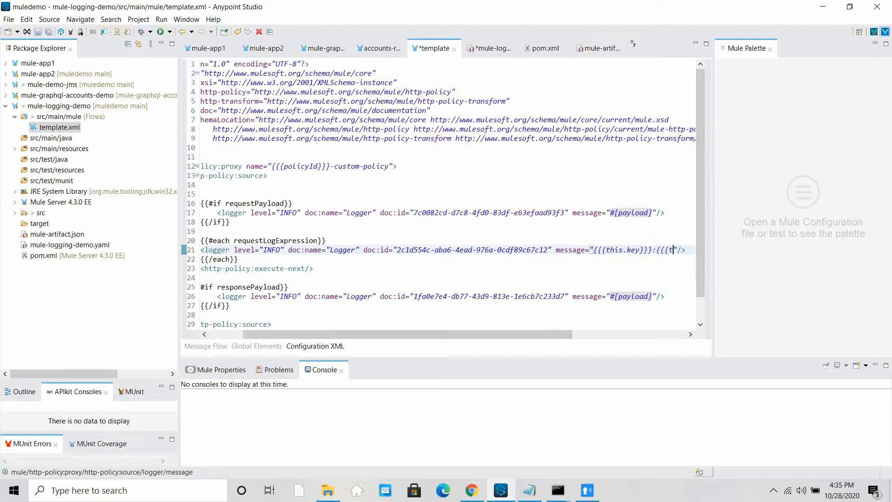
pyautogui.write('his.val')
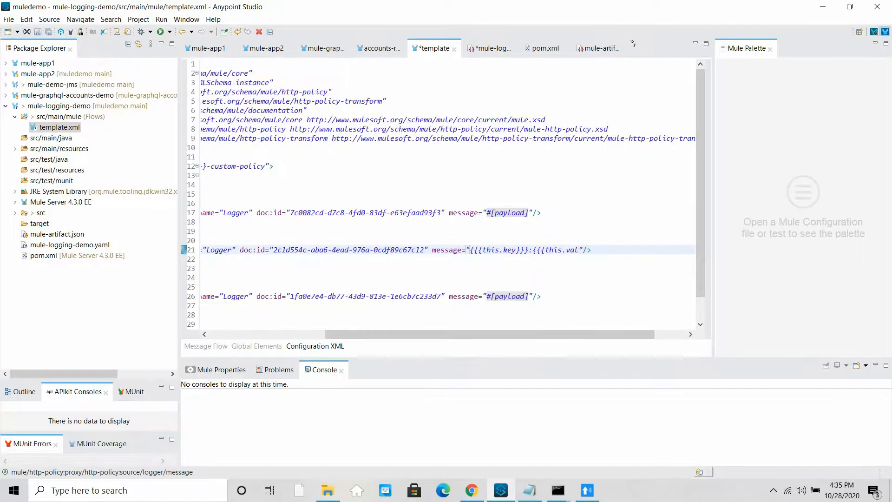
pyautogui.write('ue}}')
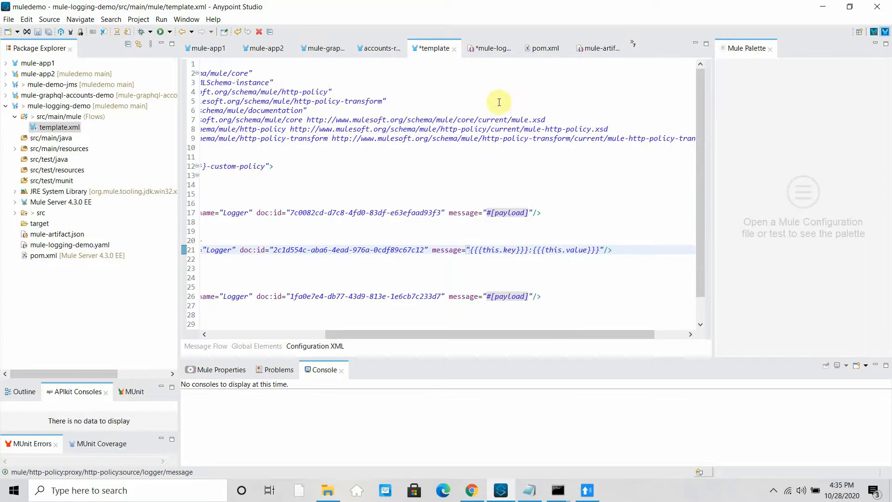
pyautogui.moveTo(462, 334); pyautogui.dragTo(298, 333)
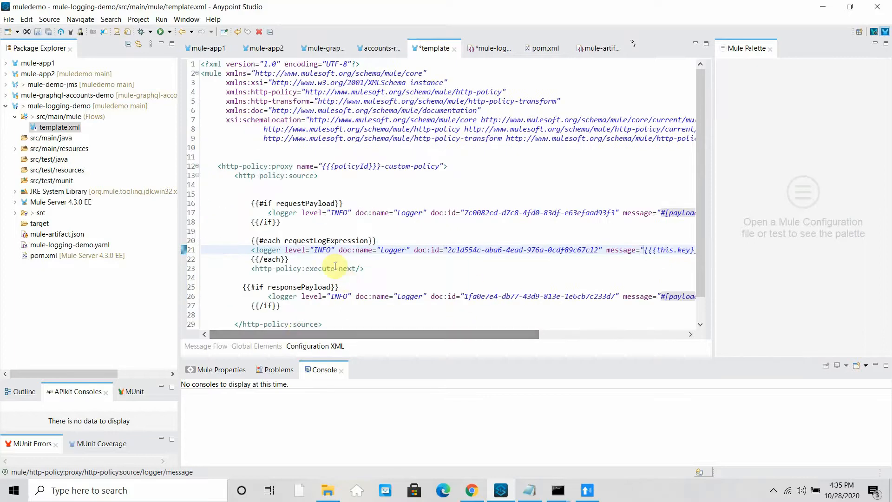
pyautogui.moveTo(289, 258); pyautogui.dragTo(245, 241)
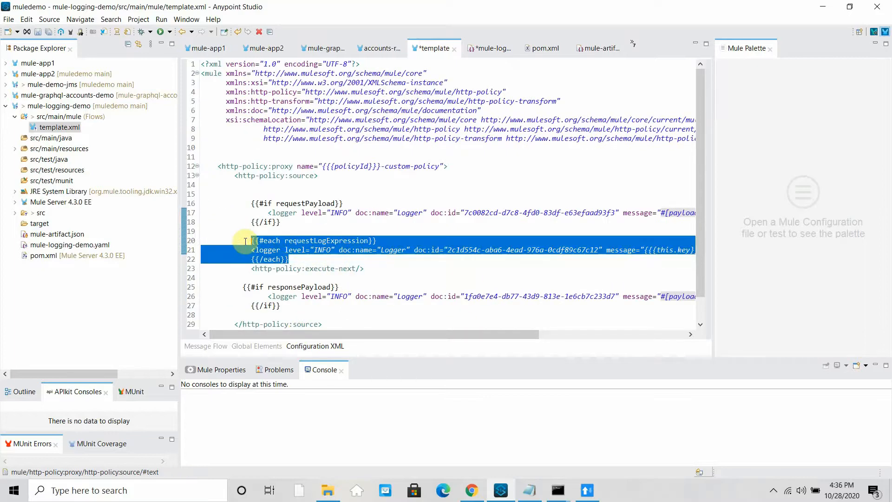
# - Paste the request loop after the responsePayload block and rename it to responseLogExpression
pyautogui.click(302, 315)
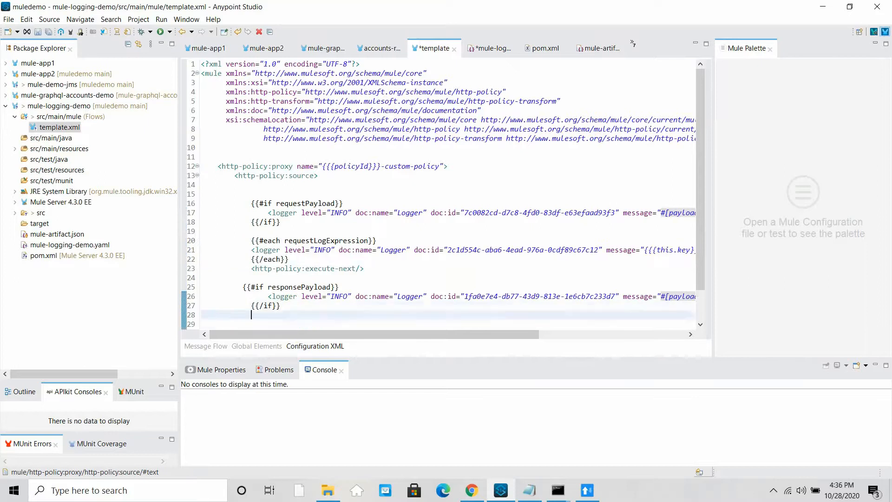
pyautogui.hotkey('ctrl', 'v')
pyautogui.click(509, 257)
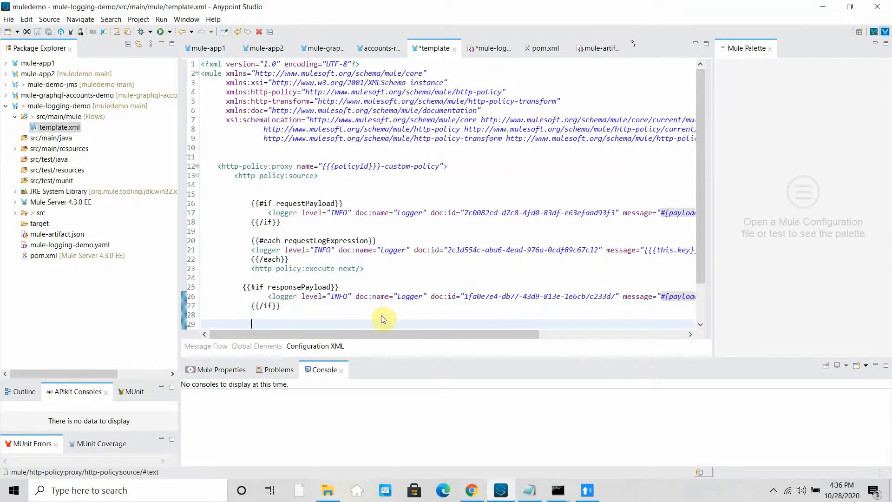
pyautogui.scroll(-1, 339, 223)
pyautogui.click(313, 295)
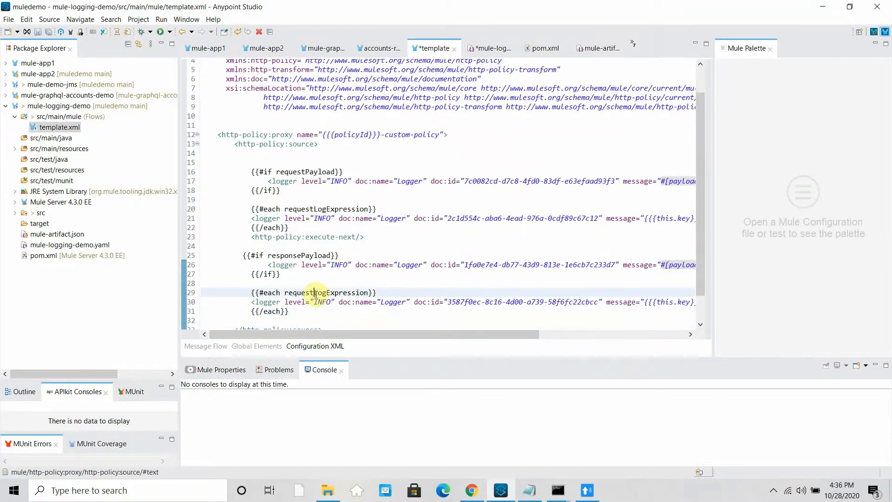
pyautogui.press('BackSpace')
pyautogui.press('BackSpace')
pyautogui.press('BackSpace')
pyautogui.press('BackSpace')
pyautogui.press('BackSpace')
pyautogui.write('sponse')
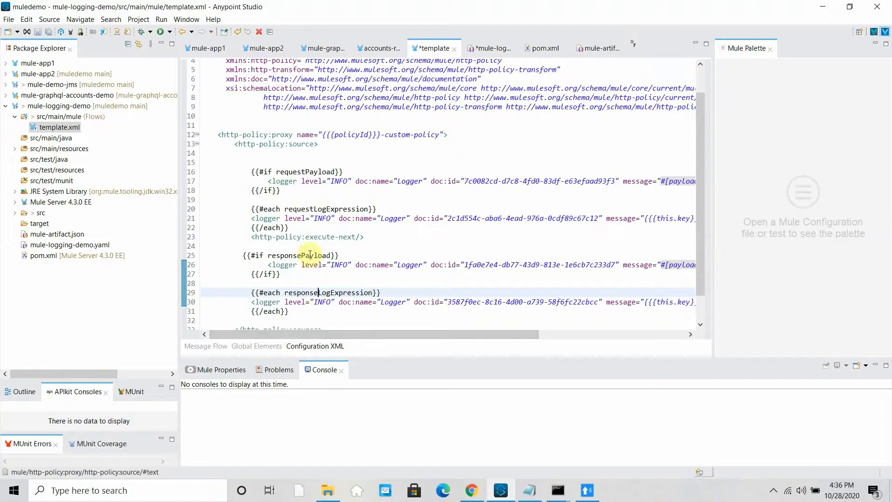
# - Paste another copy of the request loop before execute-next with a unique logger doc:id
pyautogui.moveTo(298, 225); pyautogui.dragTo(252, 209)
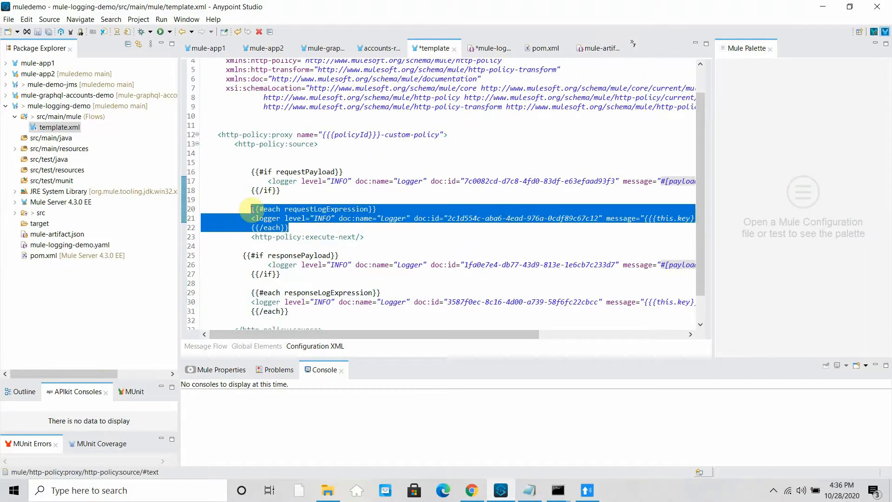
pyautogui.click(292, 227)
pyautogui.press('Return')
pyautogui.press('Return')
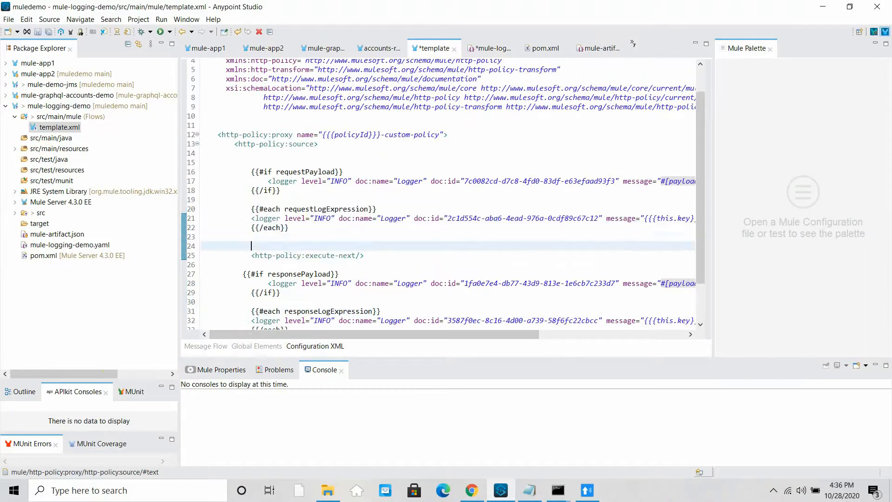
pyautogui.hotkey('ctrl', 'v')
pyautogui.click(497, 261)
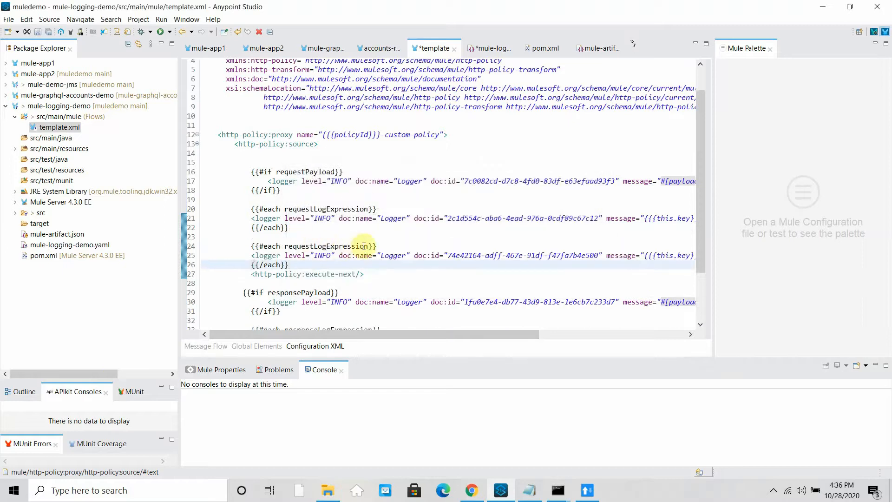
# - Make the duplicated request loop iterate over inboundHeaders, copying the name from the YAML
pyautogui.click(53, 233)
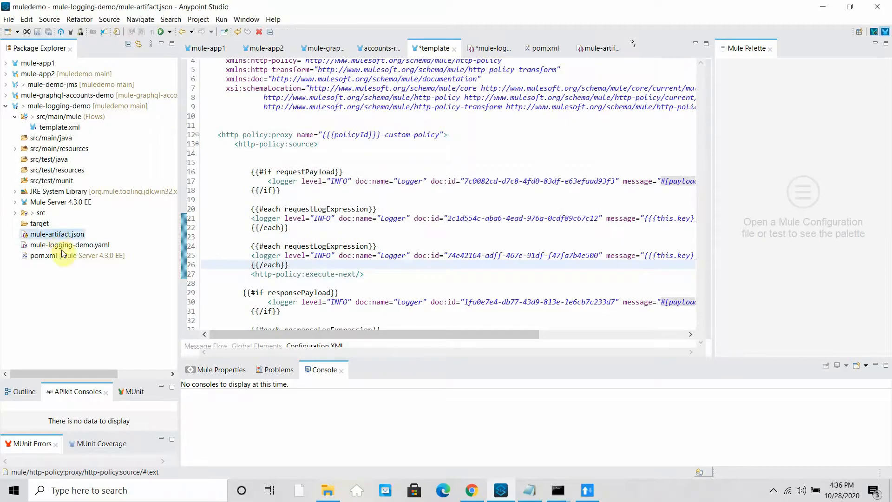
pyautogui.doubleClick(63, 244)
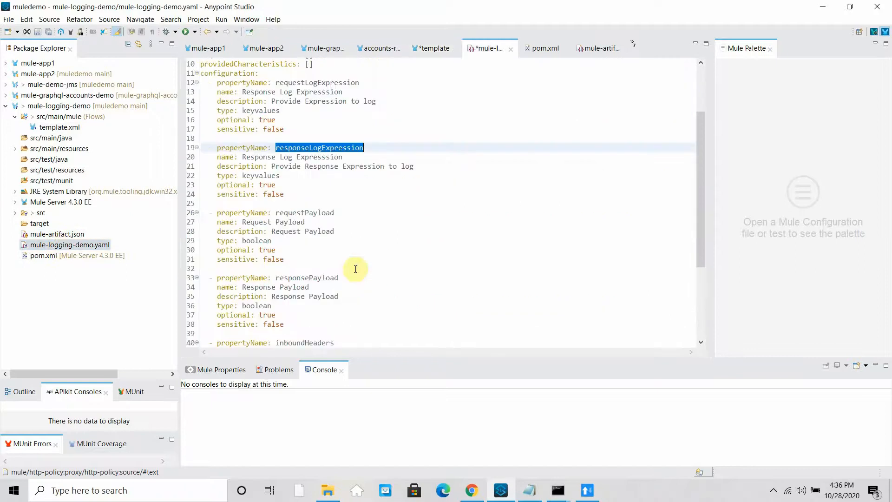
pyautogui.scroll(-4, 323, 281)
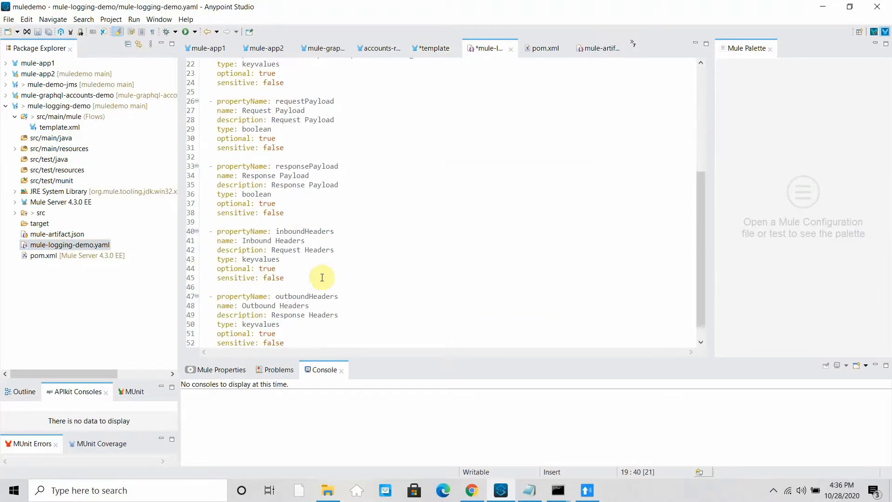
pyautogui.doubleClick(307, 231)
pyautogui.hotkey('ctrl', 'c')
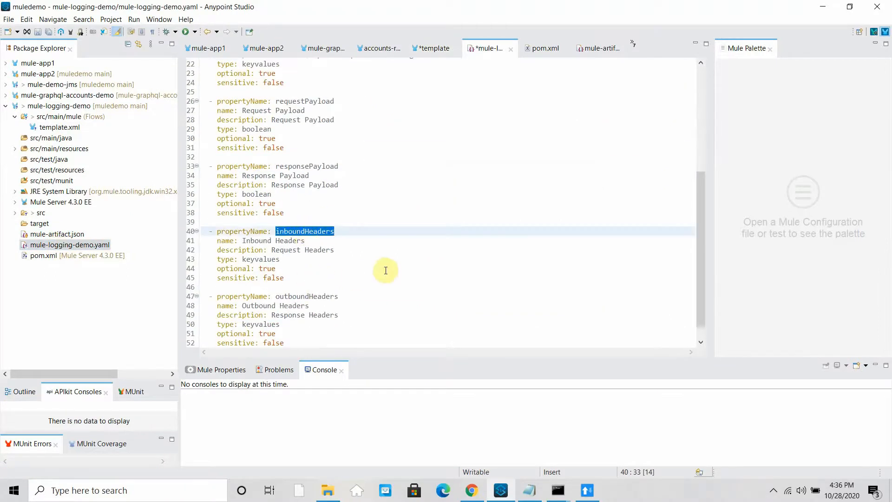
pyautogui.click(64, 126)
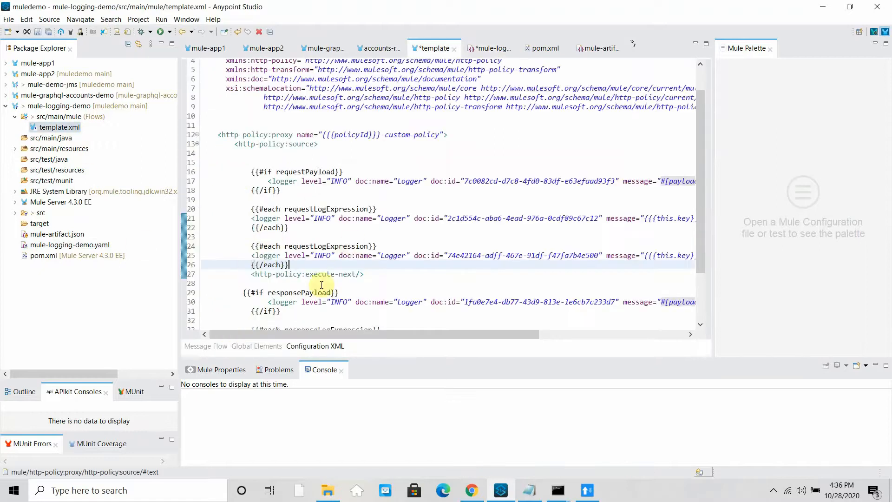
pyautogui.doubleClick(312, 292)
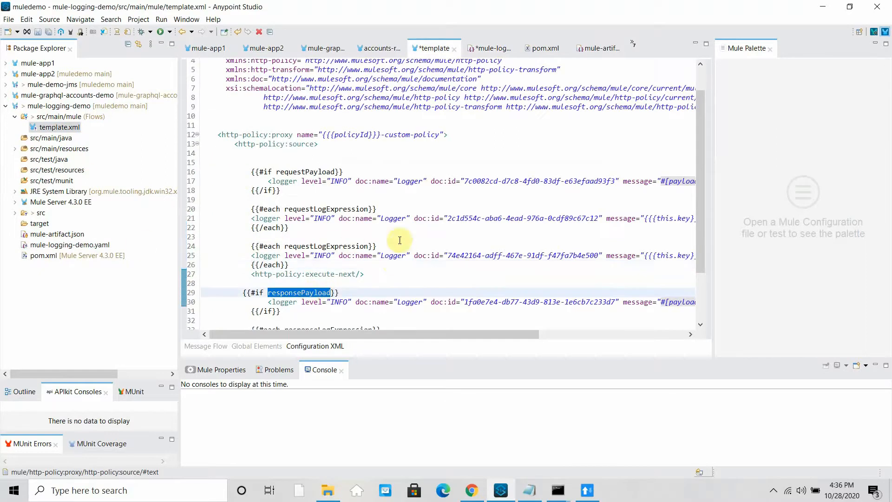
pyautogui.scroll(-2, 390, 238)
pyautogui.doubleClick(334, 190)
pyautogui.hotkey('ctrl', 'v')
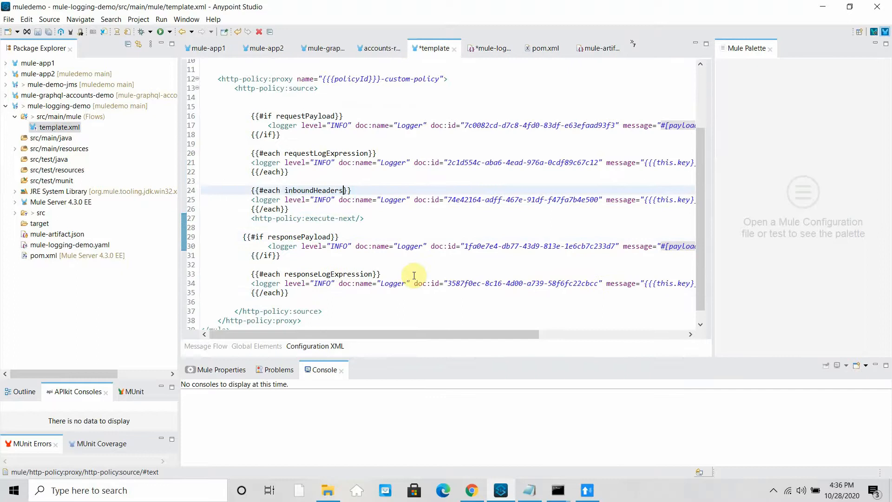
# - Copy the inboundHeaders loop after the response loop and rename it to outboundHeaders
pyautogui.moveTo(289, 209); pyautogui.dragTo(238, 181)
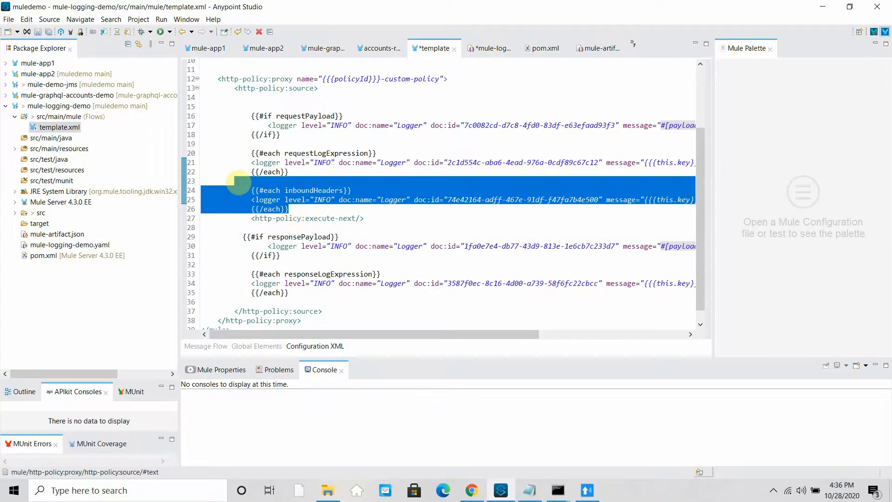
pyautogui.hotkey('ctrl', 'c')
pyautogui.click(296, 291)
pyautogui.press('Return')
pyautogui.press('Return')
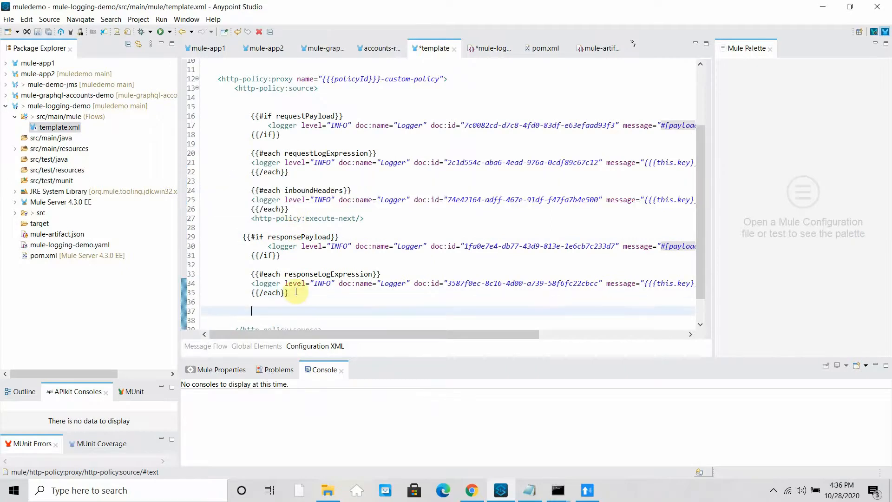
pyautogui.hotkey('ctrl', 'v')
pyautogui.click(514, 266)
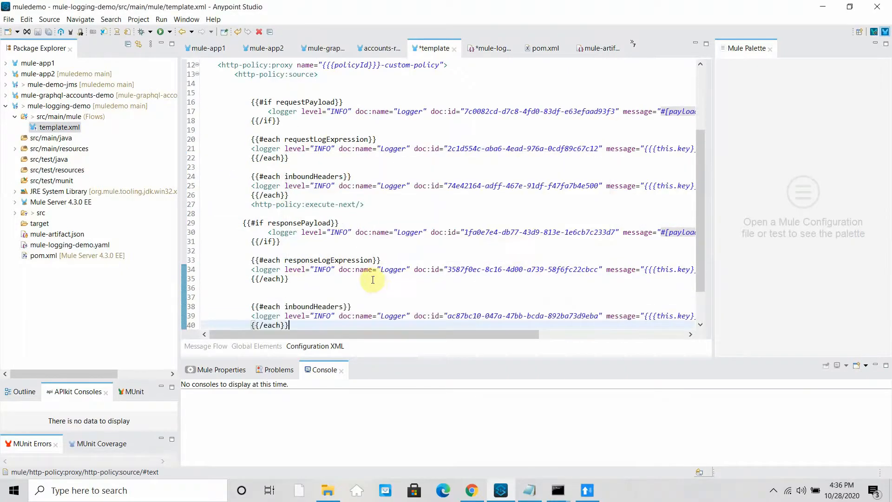
pyautogui.click(315, 306)
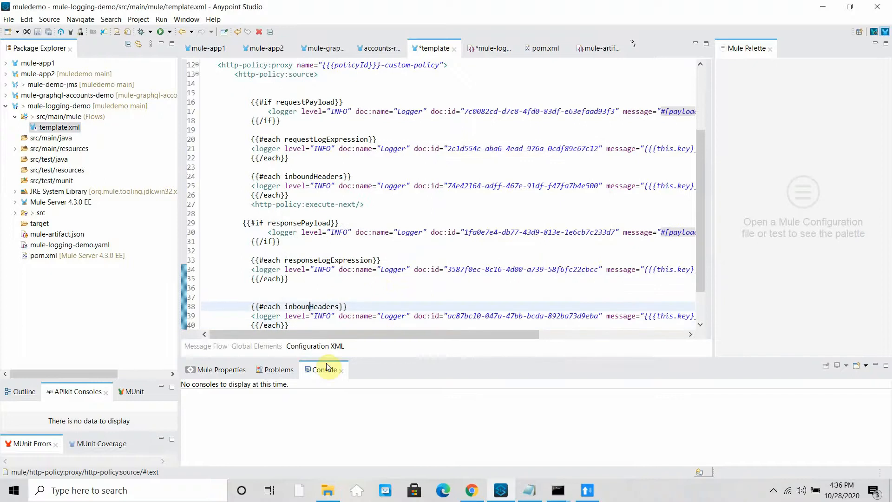
pyautogui.press('BackSpace')
pyautogui.press('BackSpace')
pyautogui.write('out')
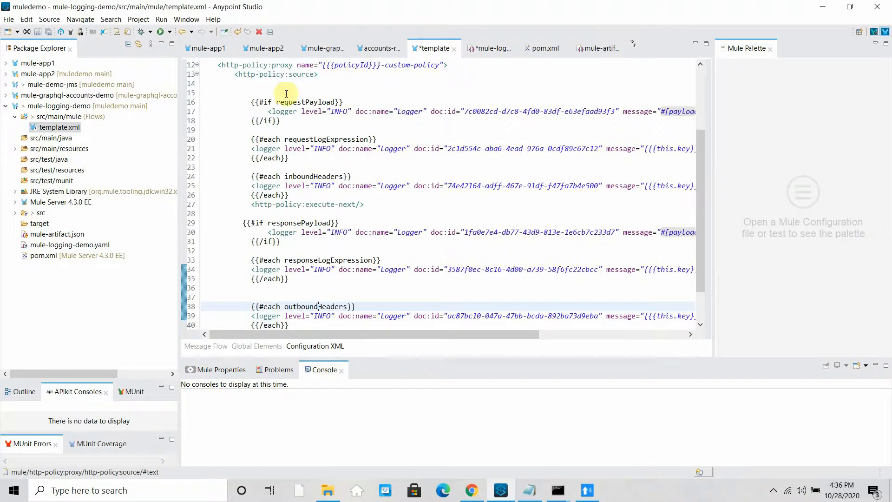
pyautogui.scroll(3, 368, 145)
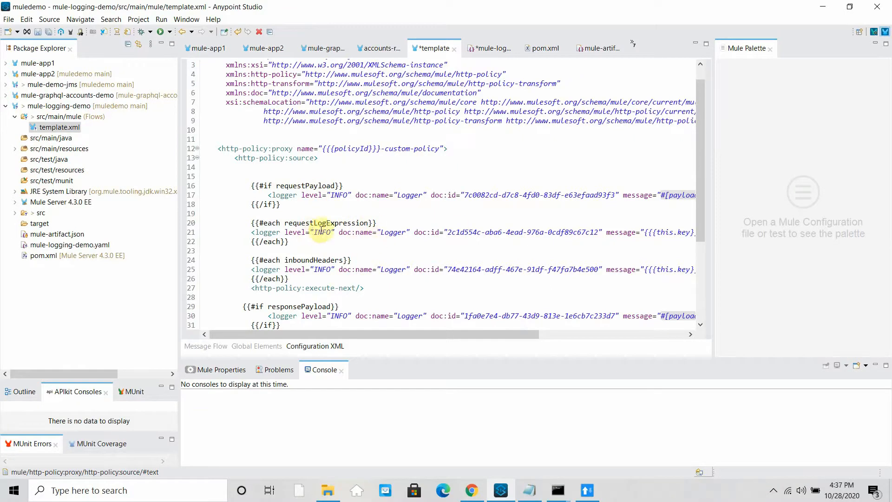
pyautogui.moveTo(253, 259); pyautogui.dragTo(326, 277)
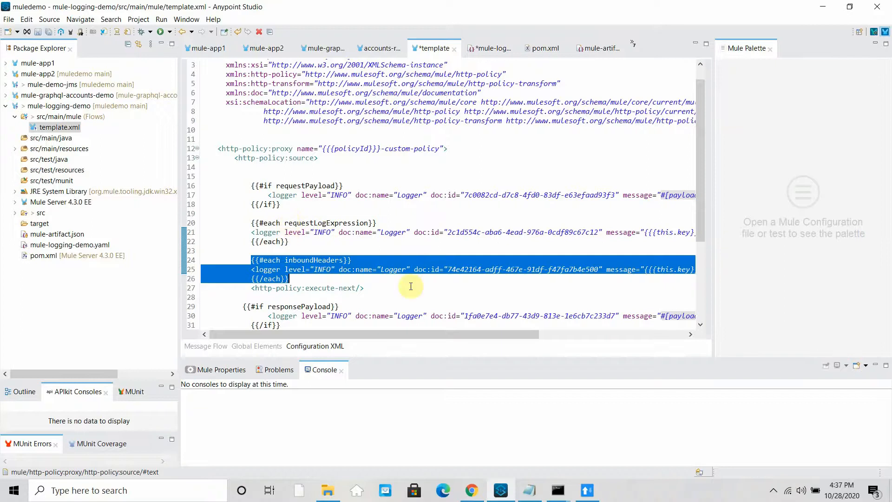
pyautogui.moveTo(495, 340); pyautogui.dragTo(460, 338)
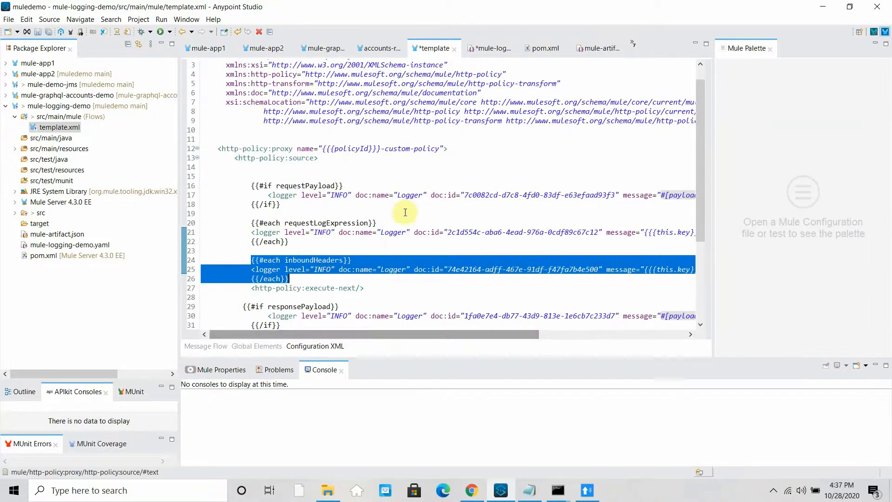
pyautogui.scroll(-1, 441, 214)
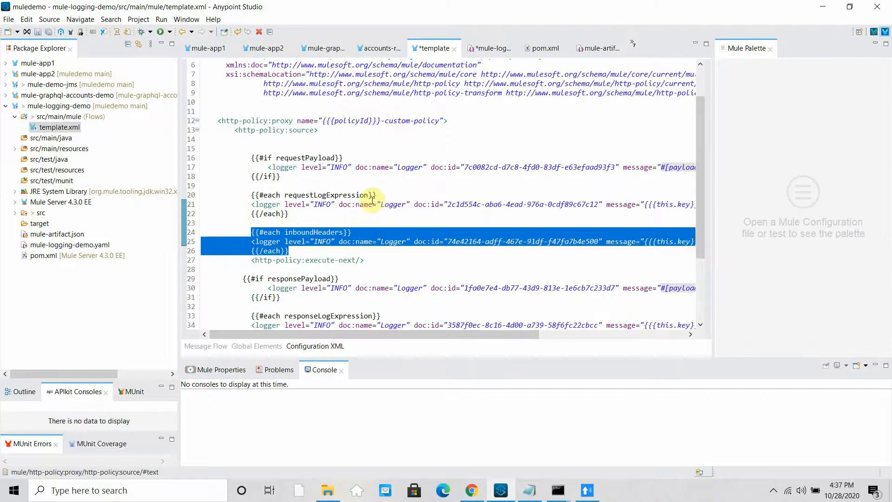
pyautogui.scroll(-2, 373, 200)
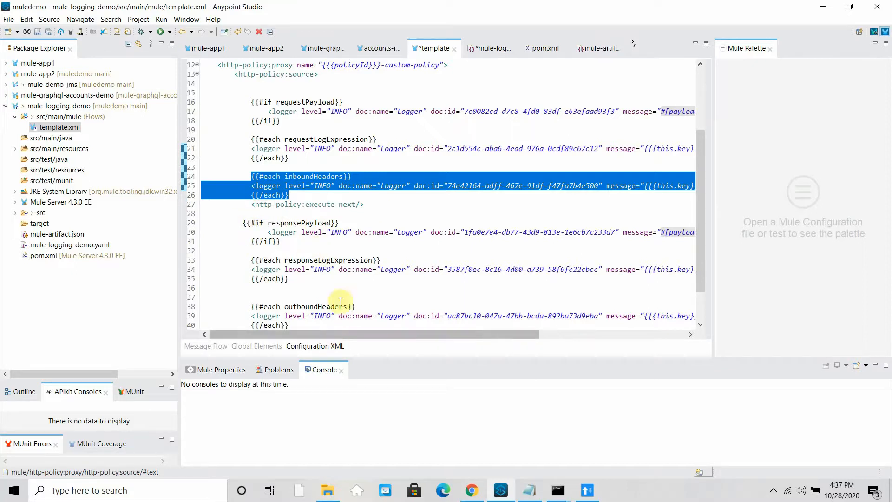
pyautogui.moveTo(493, 331); pyautogui.dragTo(400, 331)
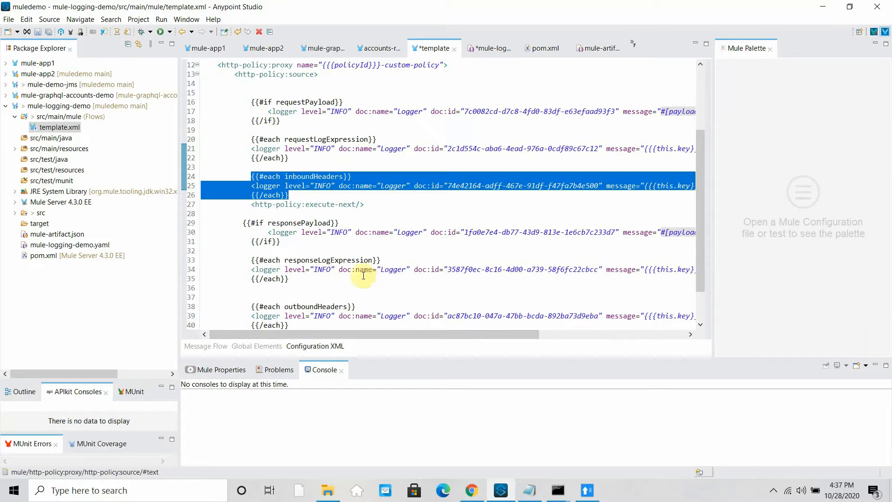
pyautogui.scroll(-1, 378, 290)
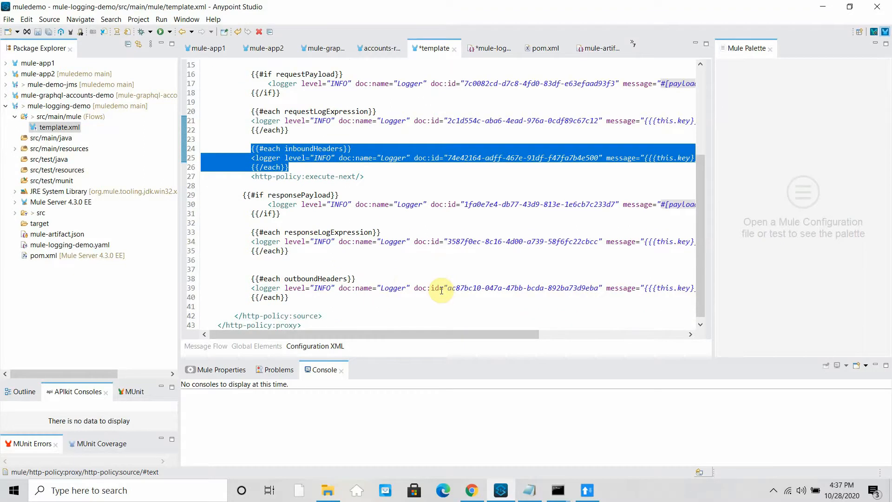
pyautogui.scroll(-1, 441, 290)
pyautogui.click(8, 19)
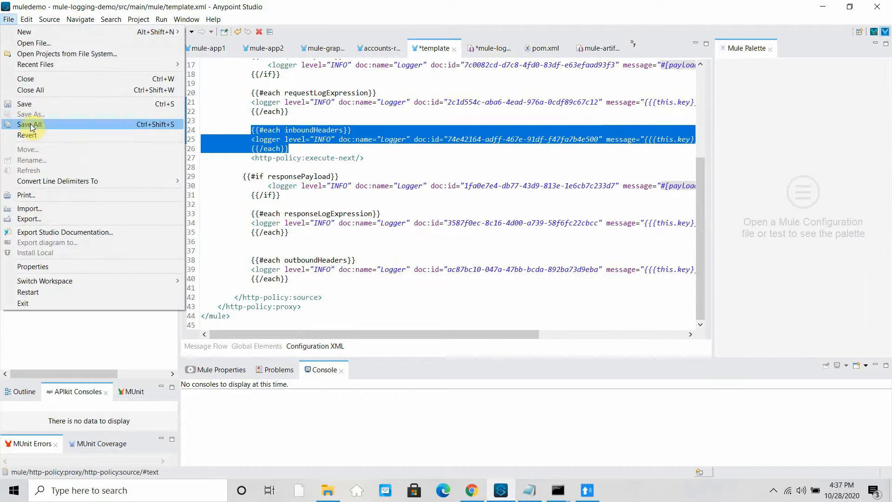
# - Save all files, then change the pom.xml version to 1.0.2-SNAPSHOT
pyautogui.click(31, 126)
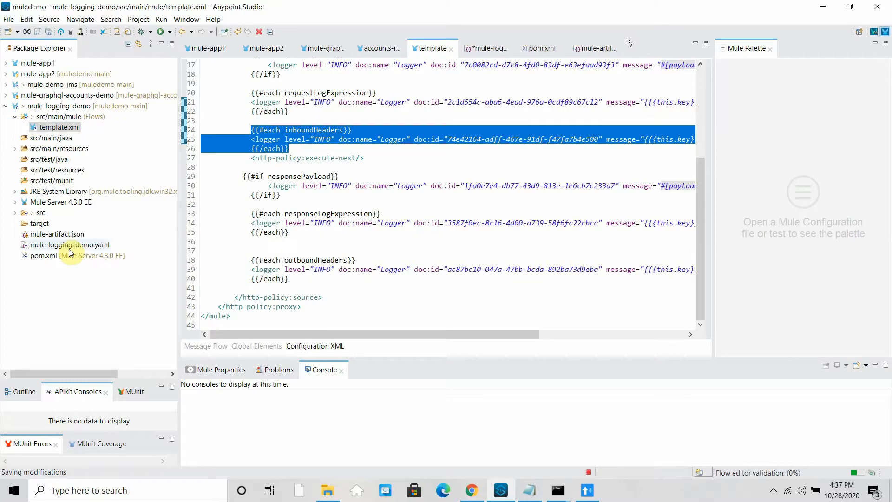
pyautogui.click(48, 254)
pyautogui.doubleClick(48, 253)
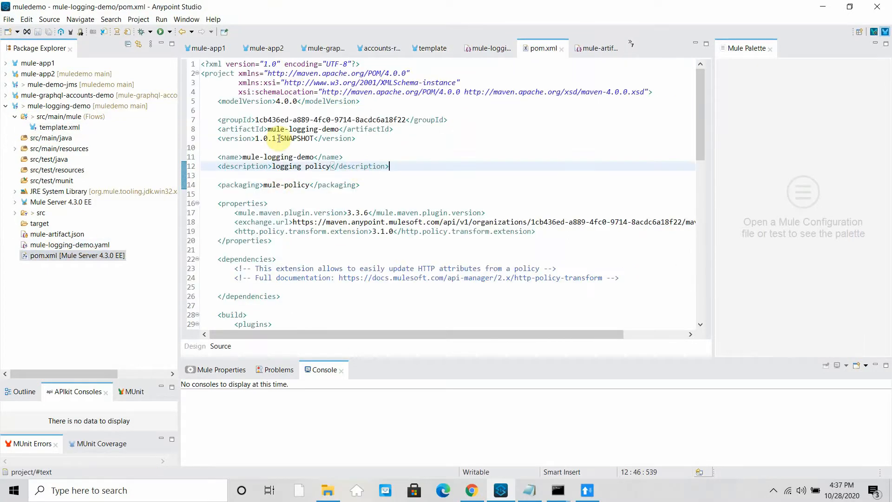
pyautogui.click(277, 138)
pyautogui.press('BackSpace')
pyautogui.write('2')
pyautogui.click(336, 185)
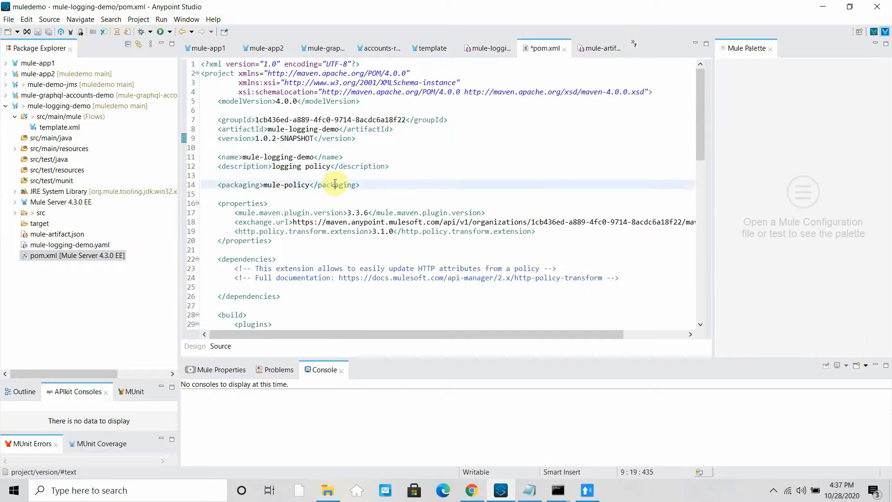
# - Save the updated pom.xml with File > Save All and switch to Chrome
pyautogui.click(8, 19)
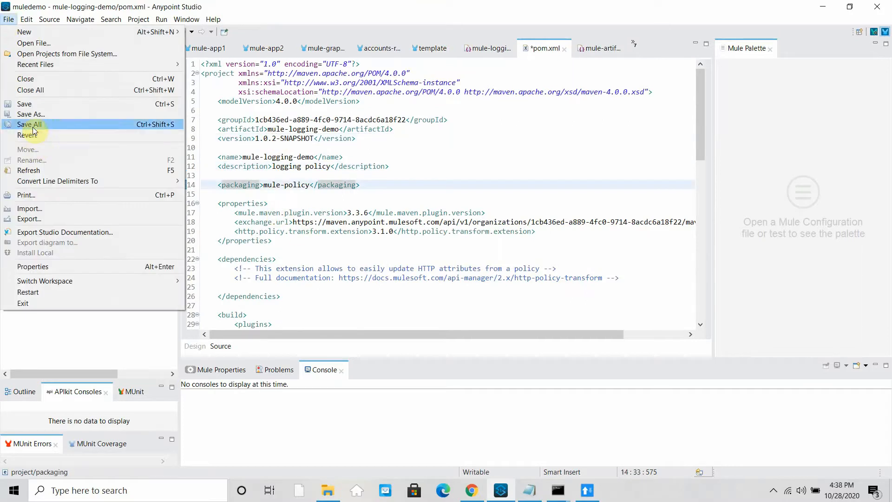
pyautogui.click(30, 124)
pyautogui.click(472, 495)
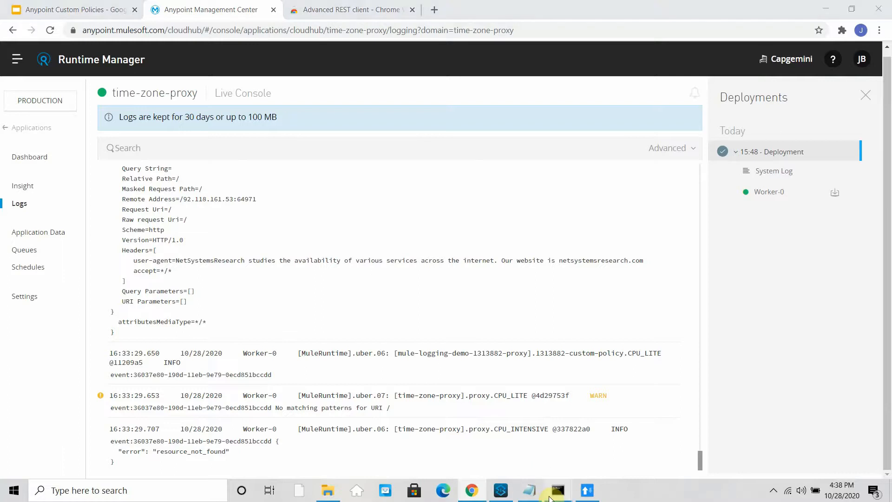
# - Run mvn deploy in the command window, uploading mule-logging-demo 1.0.2-SNAPSHOT with BUILD SUCCESS
pyautogui.moveTo(555, 493)
pyautogui.click(631, 456)
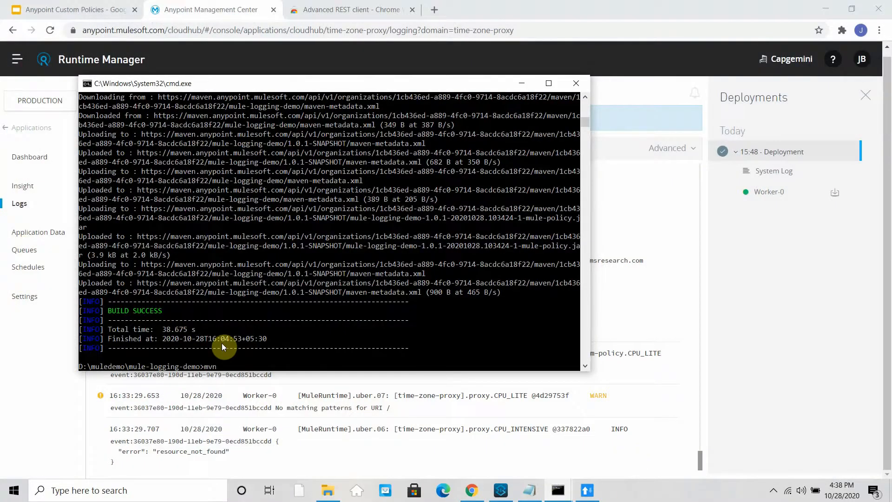
pyautogui.write('mvn deploy')
pyautogui.press('Return')
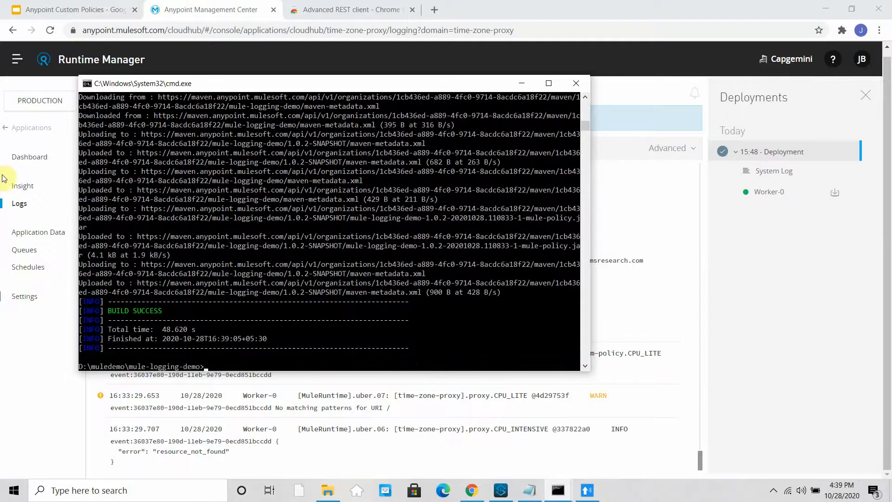
pyautogui.click(17, 59)
# - Go to API Manager, open Timezone API v1.0's Policies and expand mule-logging-demo
pyautogui.click(17, 59)
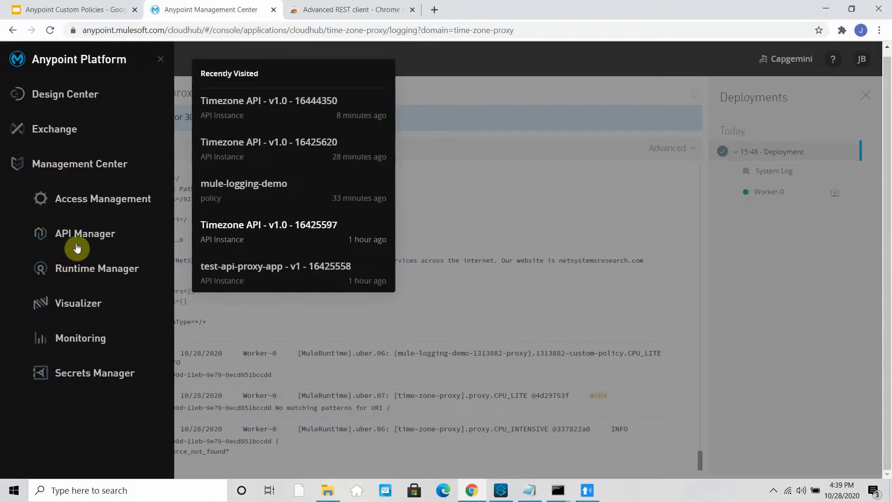
pyautogui.click(78, 240)
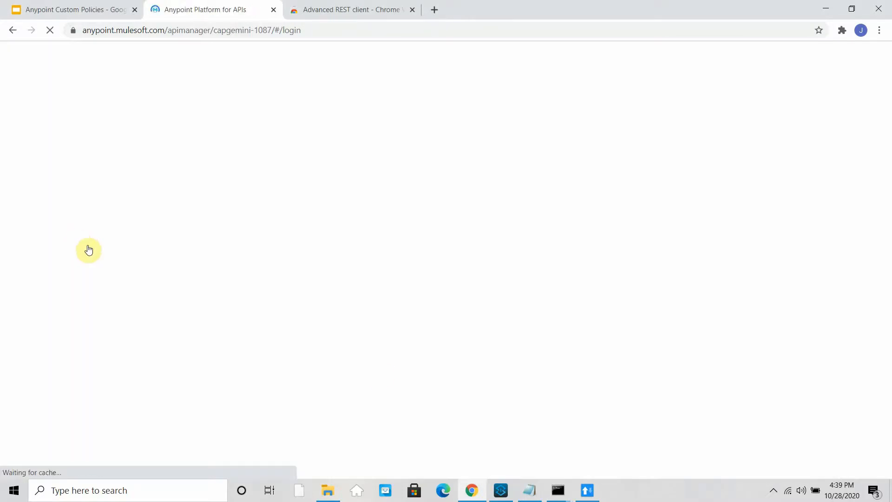
pyautogui.click(588, 491)
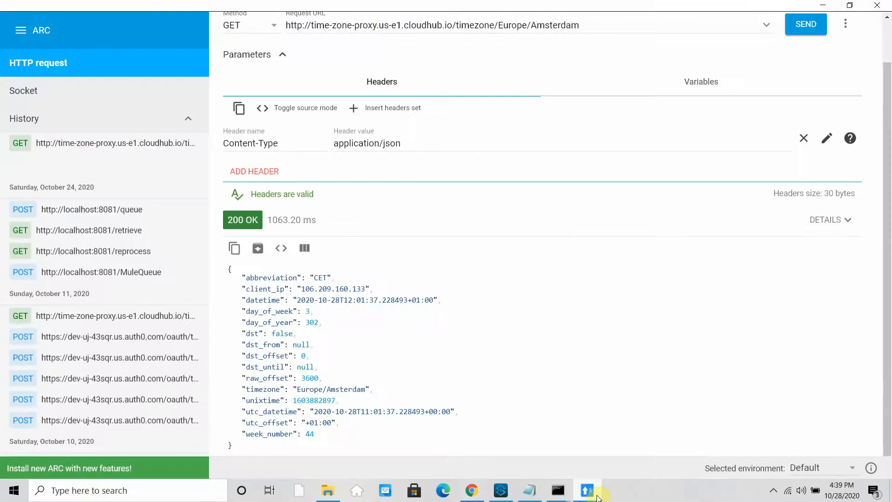
pyautogui.click(597, 497)
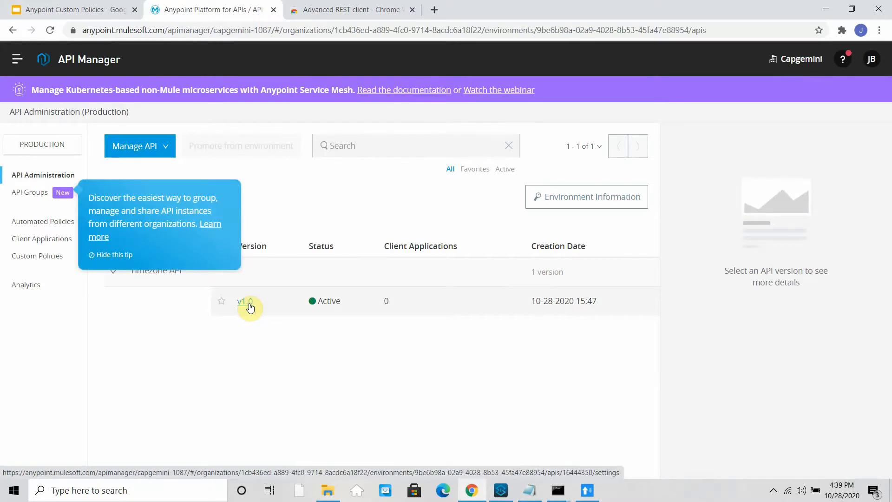
pyautogui.click(250, 305)
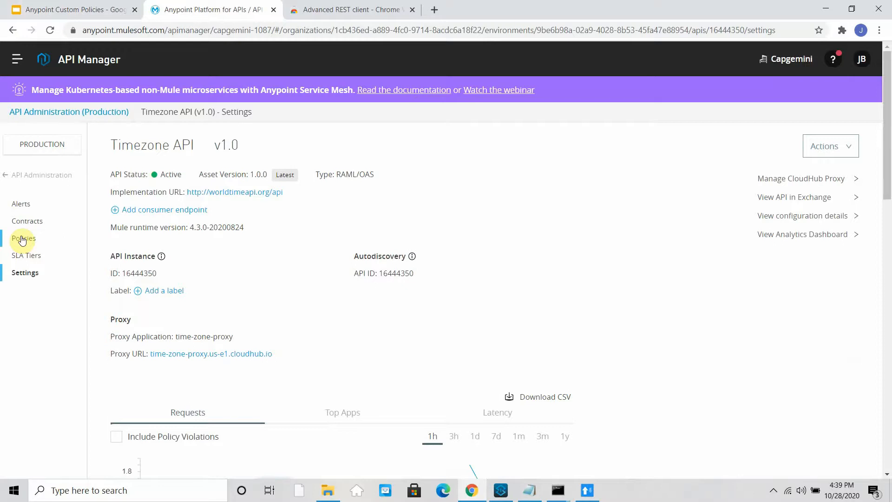
pyautogui.click(22, 239)
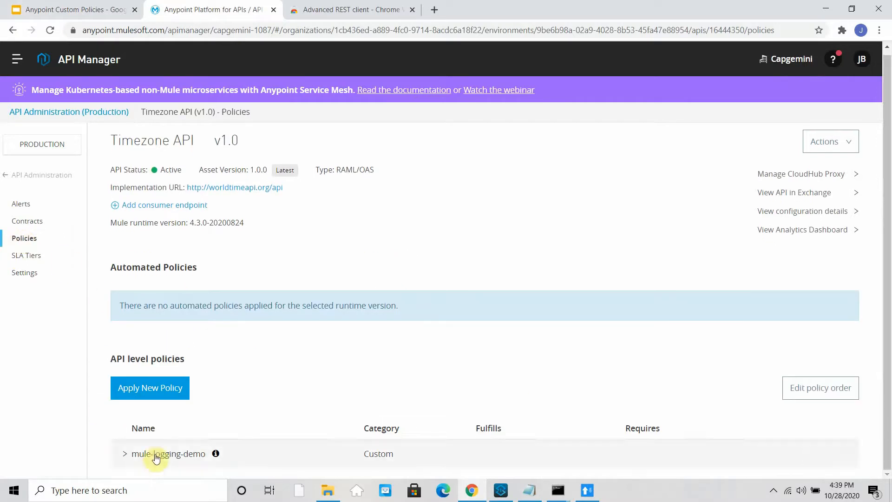
pyautogui.scroll(-1, 374, 346)
pyautogui.click(829, 455)
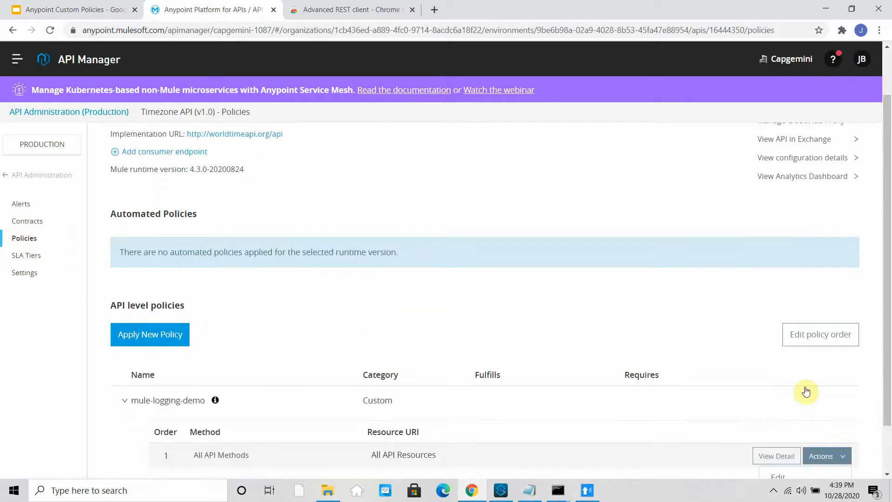
pyautogui.scroll(-1, 806, 392)
# - Remove the old mule-logging-demo policy and start configuring its 1.0.2-SNAPSHOT version
pyautogui.click(789, 467)
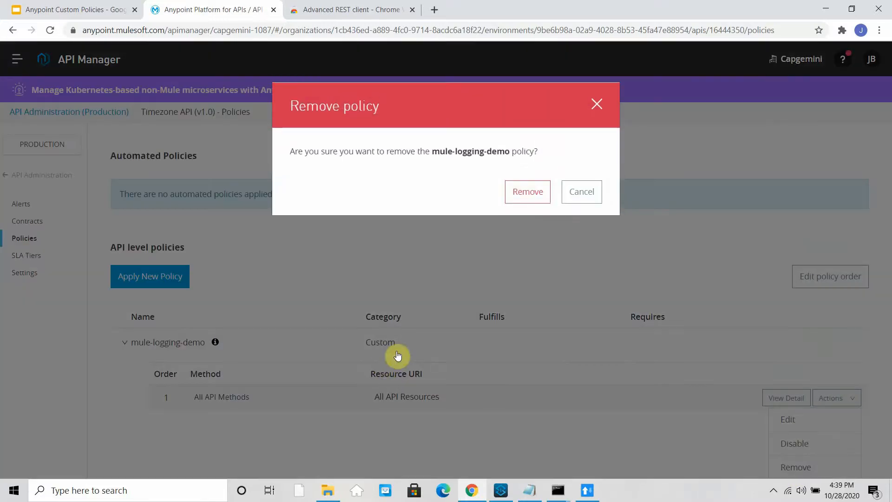
pyautogui.click(529, 191)
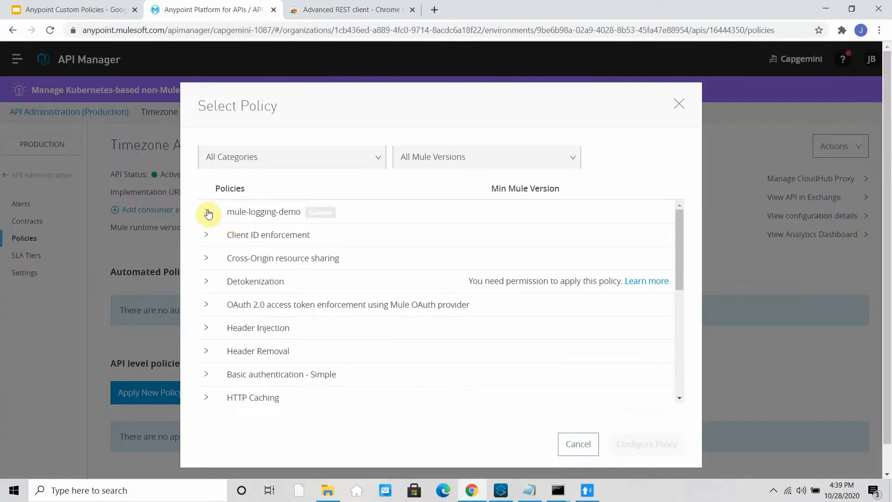
pyautogui.click(207, 213)
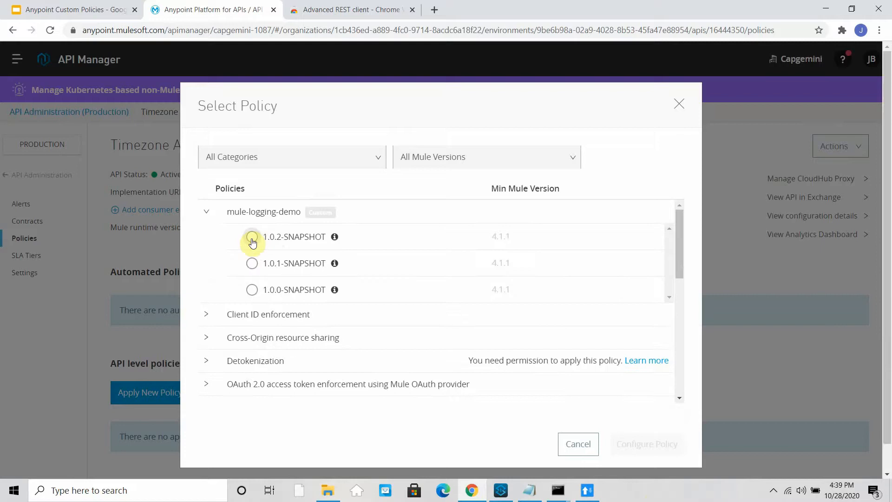
pyautogui.click(646, 449)
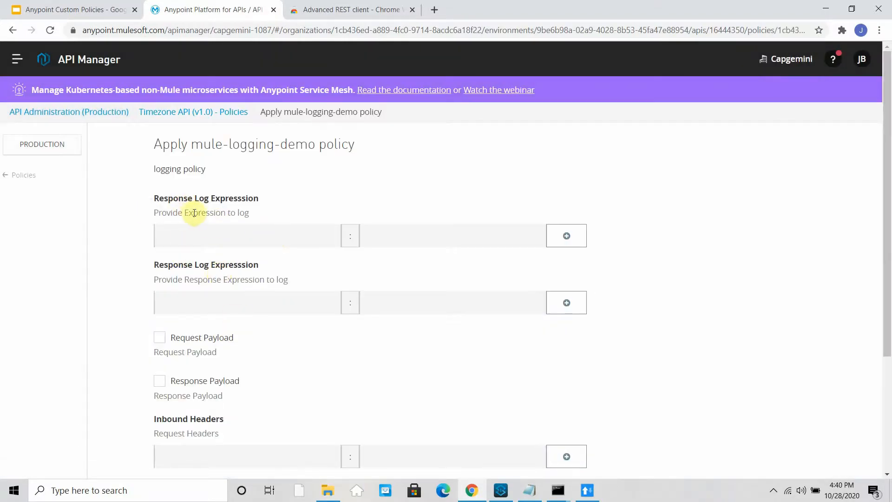
pyautogui.click(503, 489)
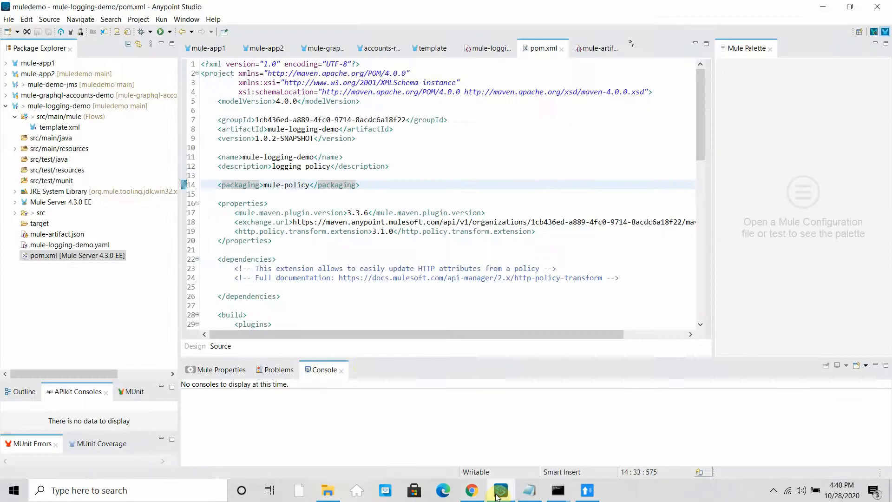
# - Change line 13's label in mule-logging-demo.yaml from Response to Request and save
pyautogui.doubleClick(69, 128)
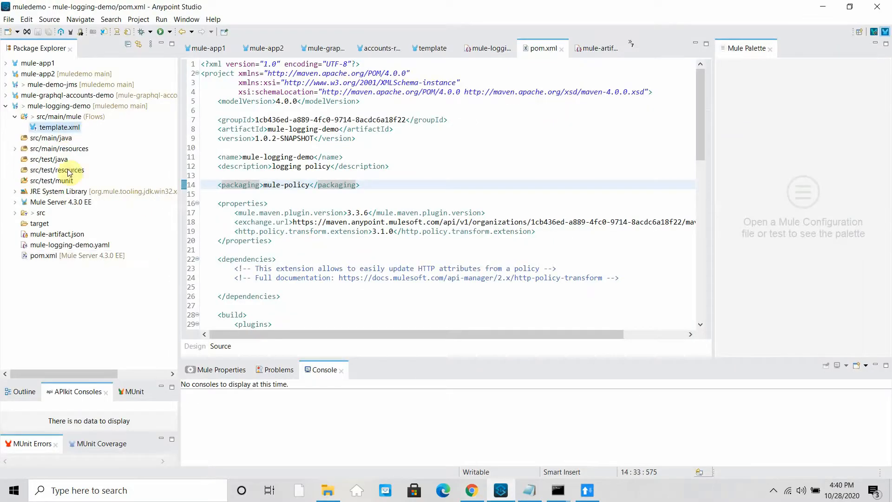
pyautogui.doubleClick(61, 246)
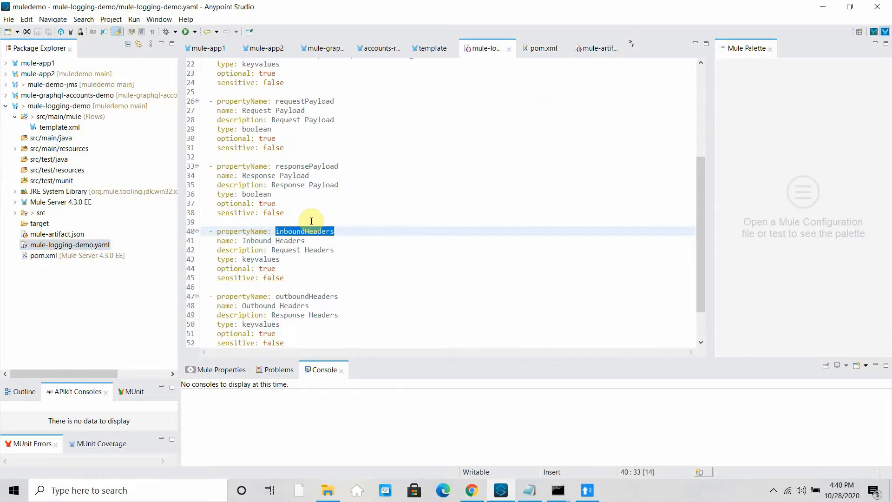
pyautogui.scroll(5, 311, 221)
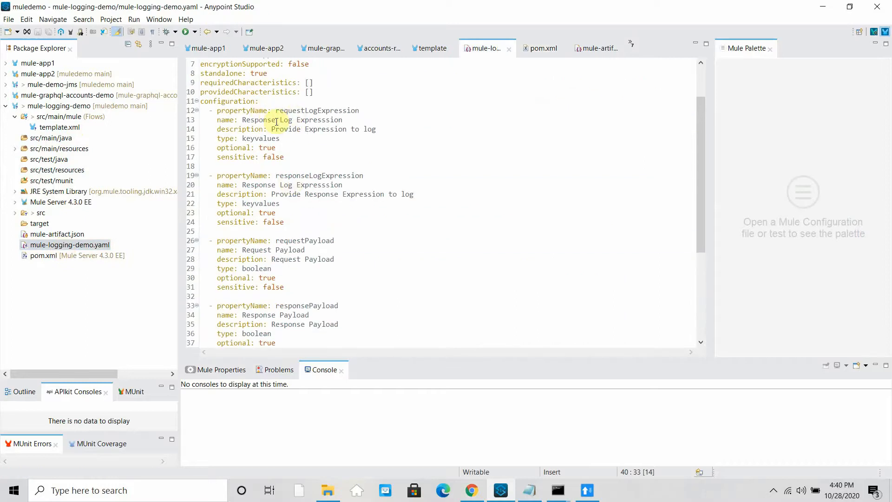
pyautogui.moveTo(275, 122); pyautogui.dragTo(246, 117)
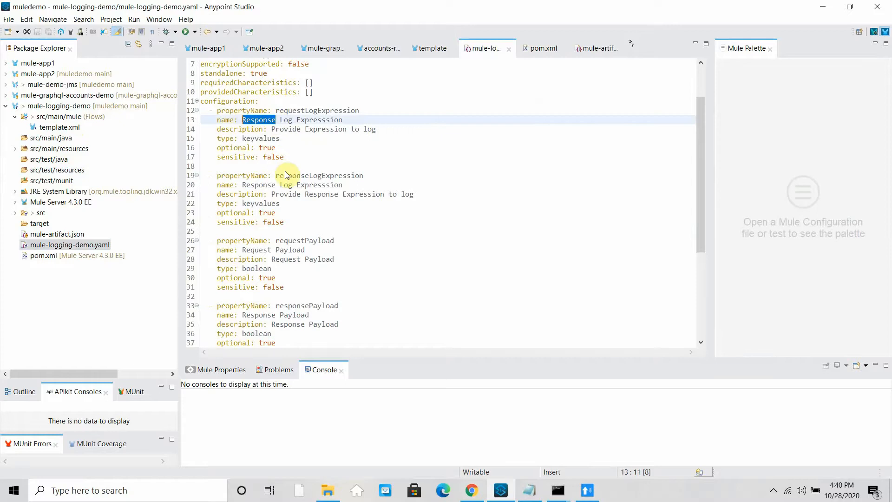
pyautogui.write('Request')
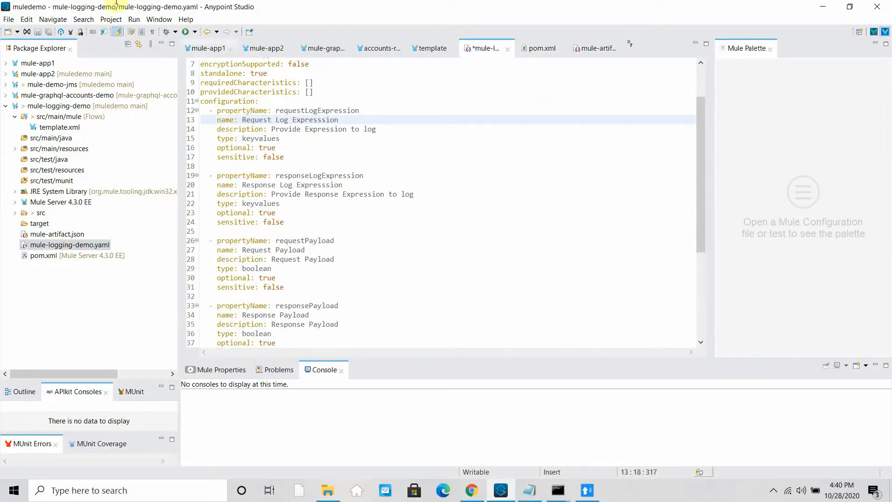
pyautogui.click(8, 19)
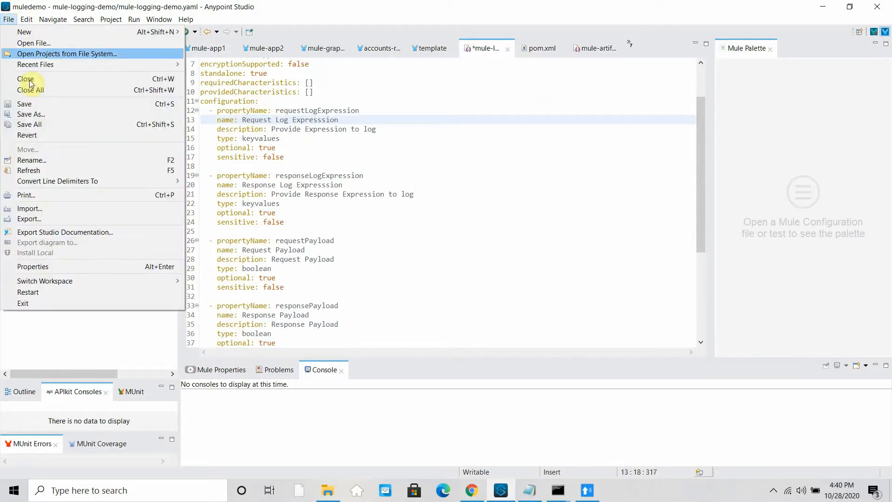
pyautogui.click(38, 127)
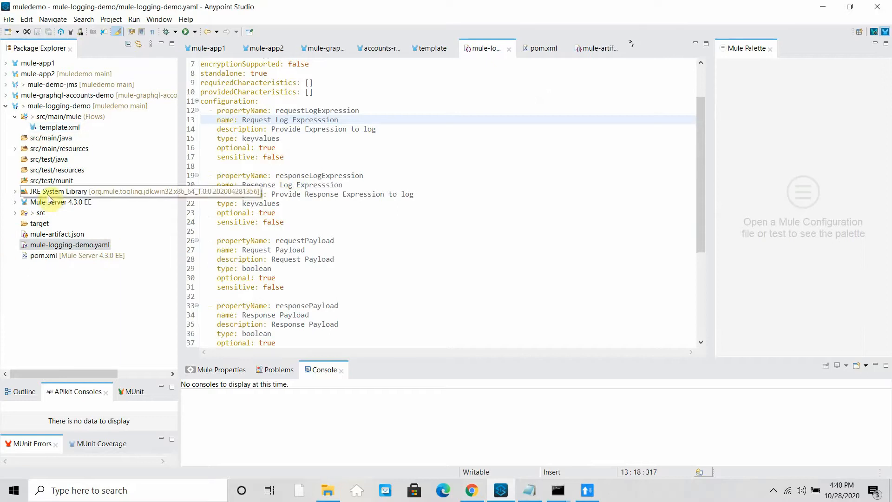
# - Open pom.xml, then review the API Manager policy form's new fields
pyautogui.click(45, 255)
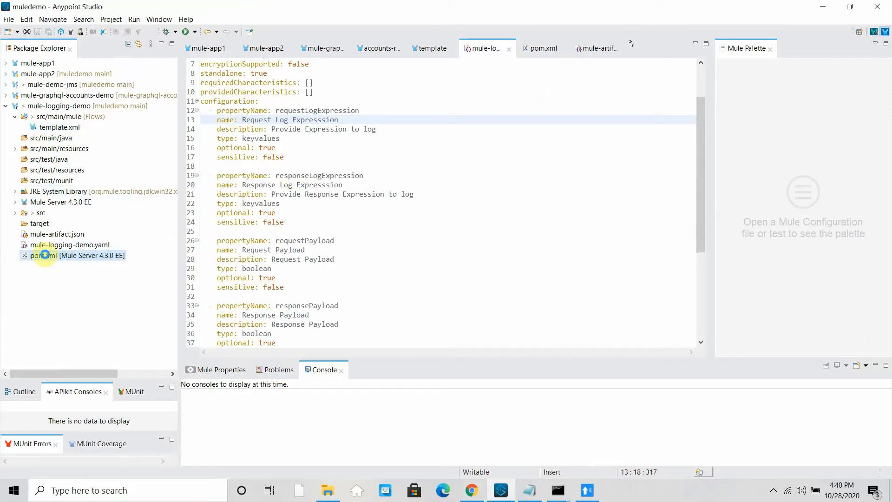
pyautogui.doubleClick(44, 254)
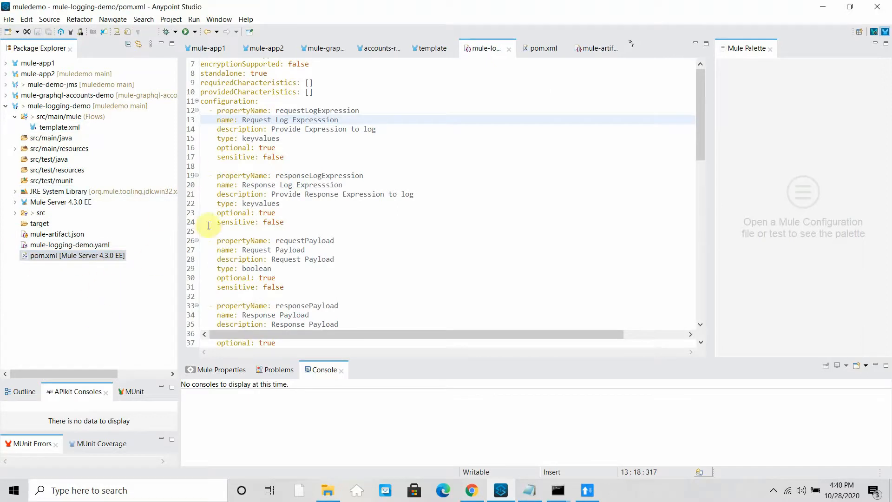
pyautogui.click(482, 496)
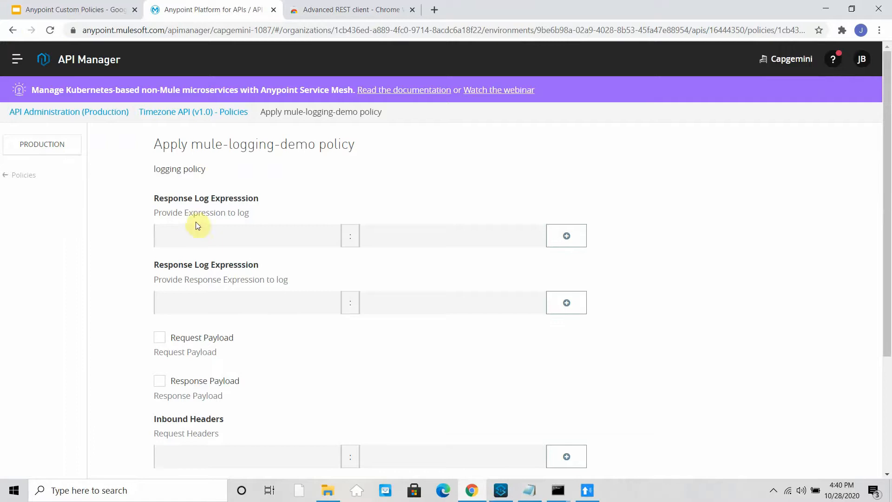
pyautogui.scroll(-1, 164, 287)
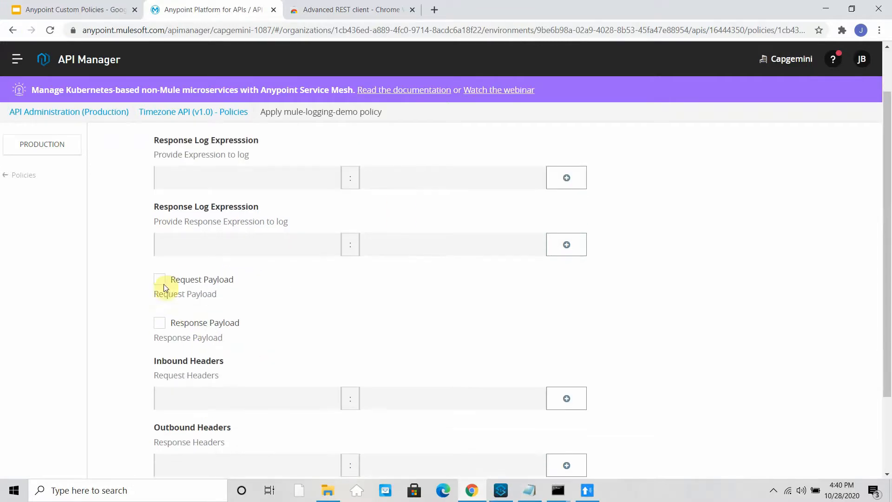
pyautogui.scroll(-2, 288, 388)
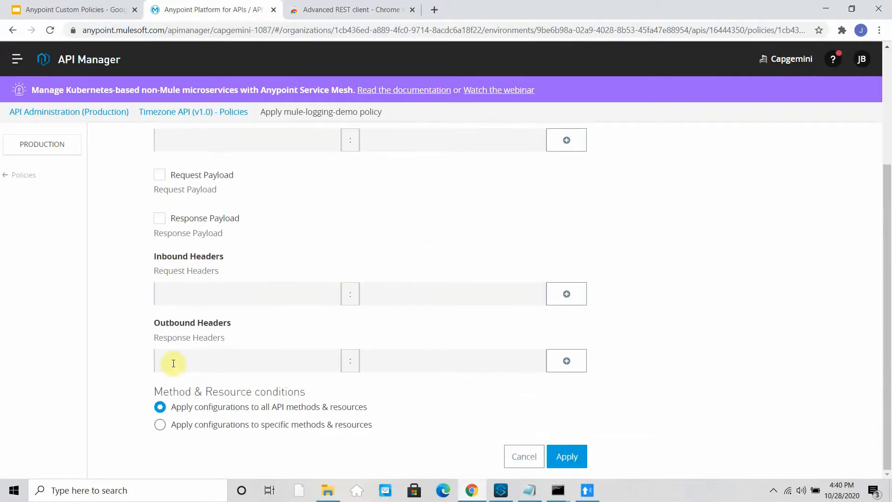
pyautogui.scroll(4, 318, 367)
pyautogui.scroll(-4, 318, 367)
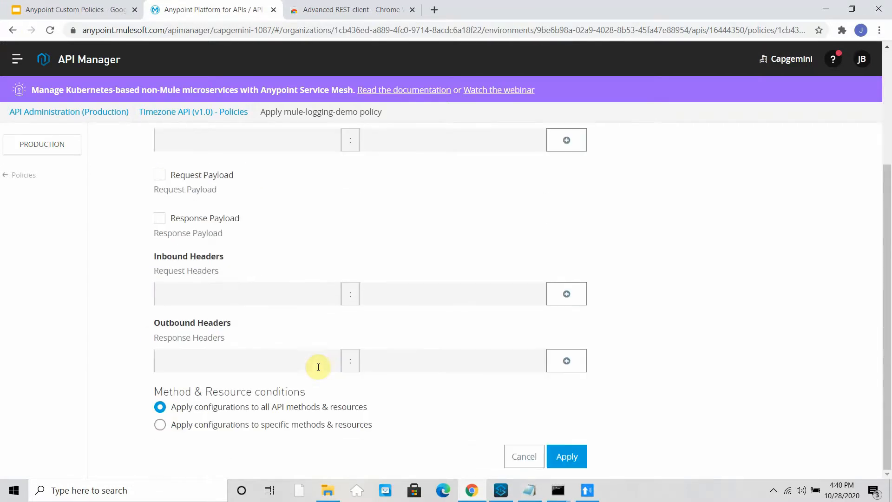
pyautogui.click(504, 493)
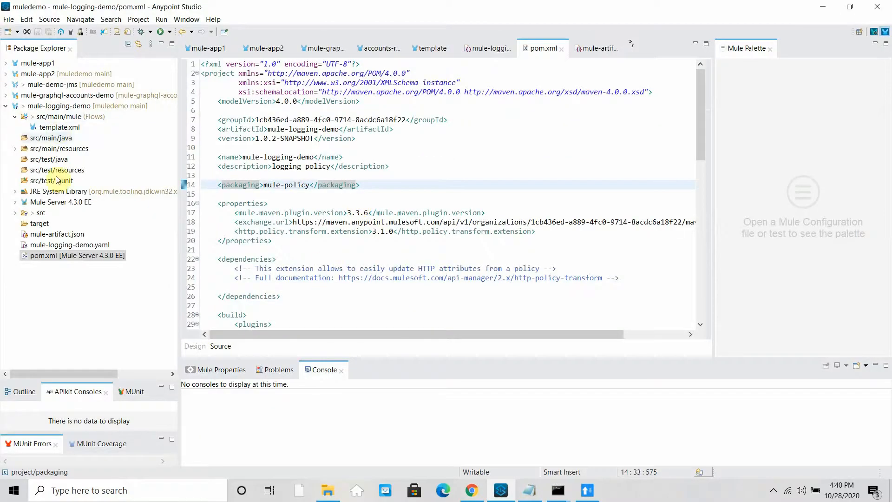
# - Make the line 14 description read 'Provide Request Expression to log' and save the YAML
pyautogui.doubleClick(51, 244)
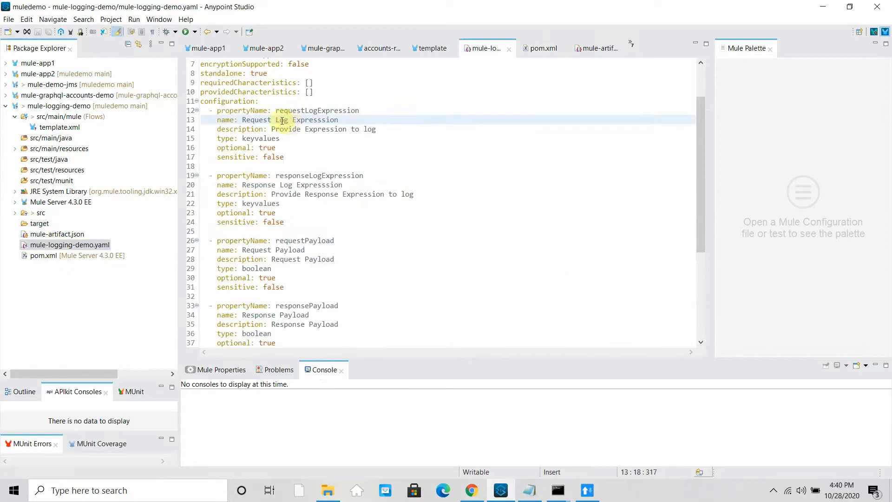
pyautogui.click(303, 129)
pyautogui.write('Re')
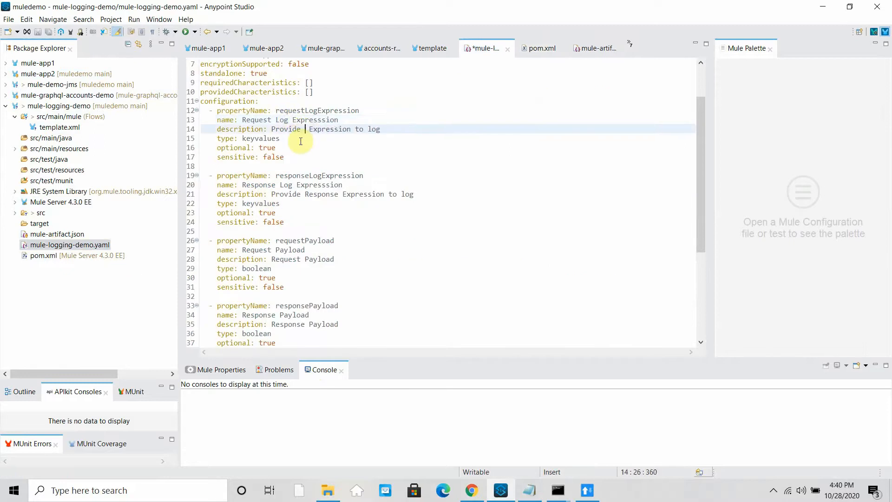
pyautogui.write('quest')
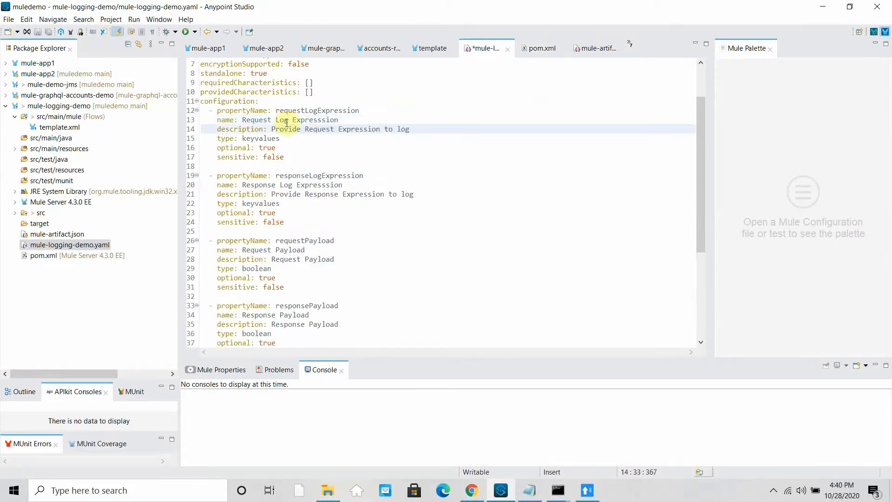
pyautogui.click(259, 185)
pyautogui.click(9, 19)
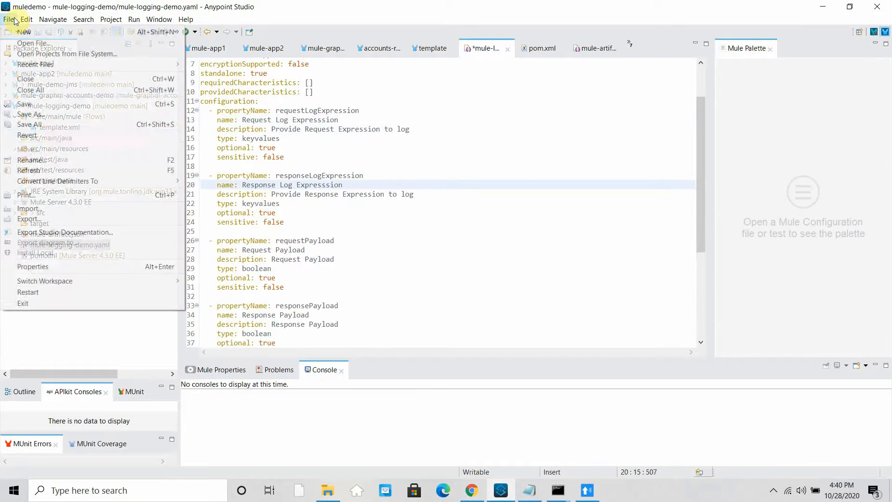
pyautogui.click(45, 134)
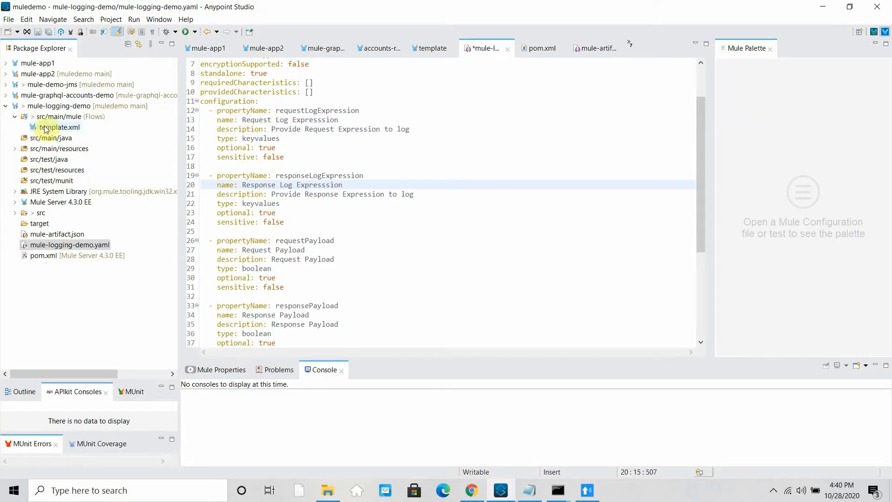
# - Change the pom.xml version from 1.0.2-SNAPSHOT to 1.0.3-SNAPSHOT
pyautogui.click(55, 254)
pyautogui.doubleClick(55, 254)
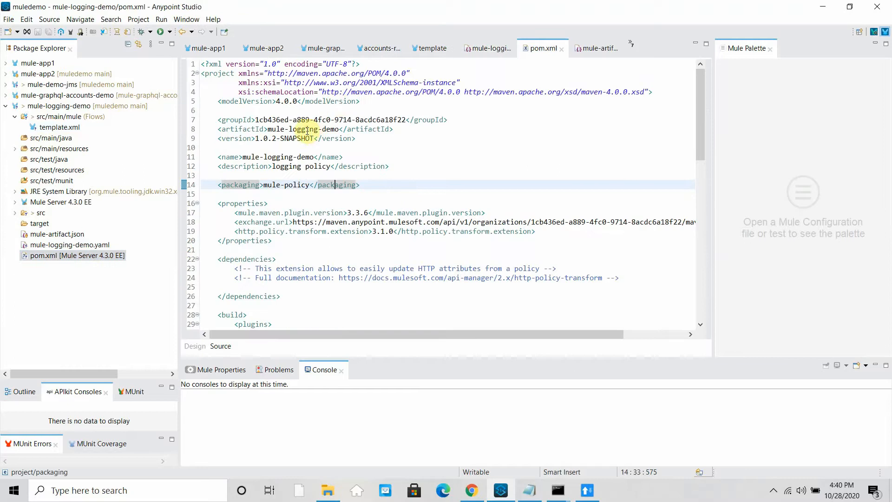
pyautogui.click(276, 139)
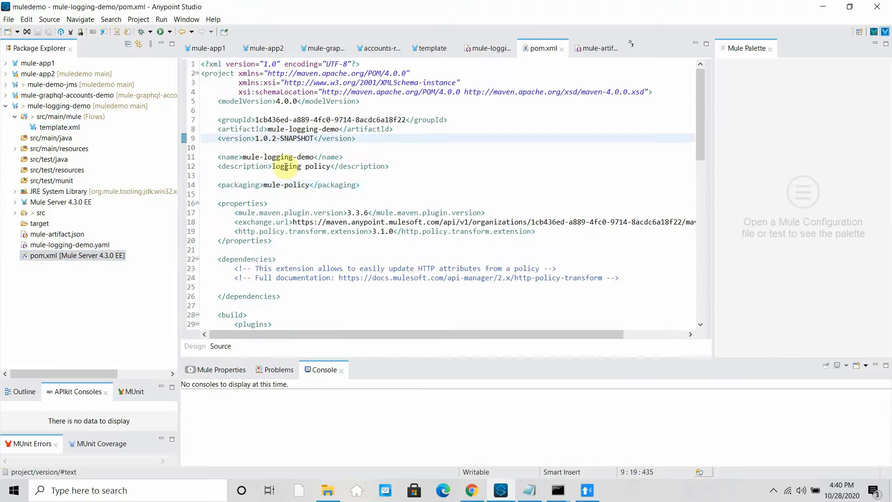
pyautogui.press('BackSpace')
pyautogui.write('3')
pyautogui.click(302, 175)
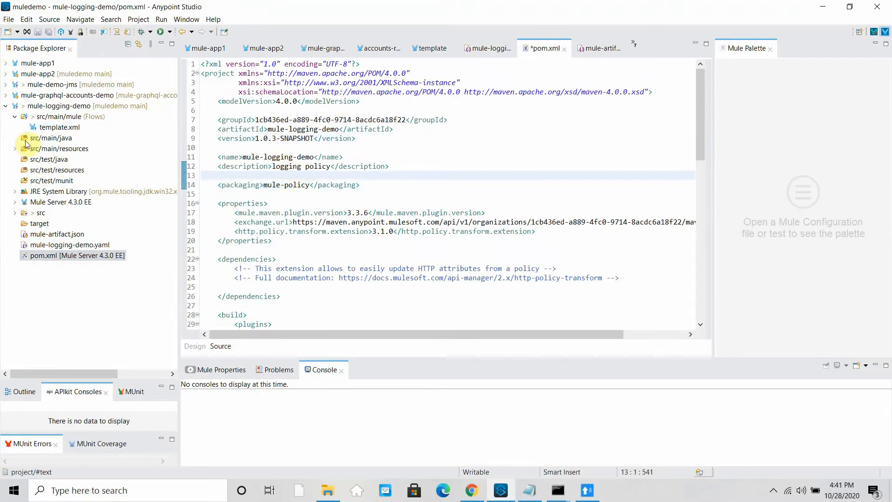
pyautogui.doubleClick(37, 127)
pyautogui.click(9, 19)
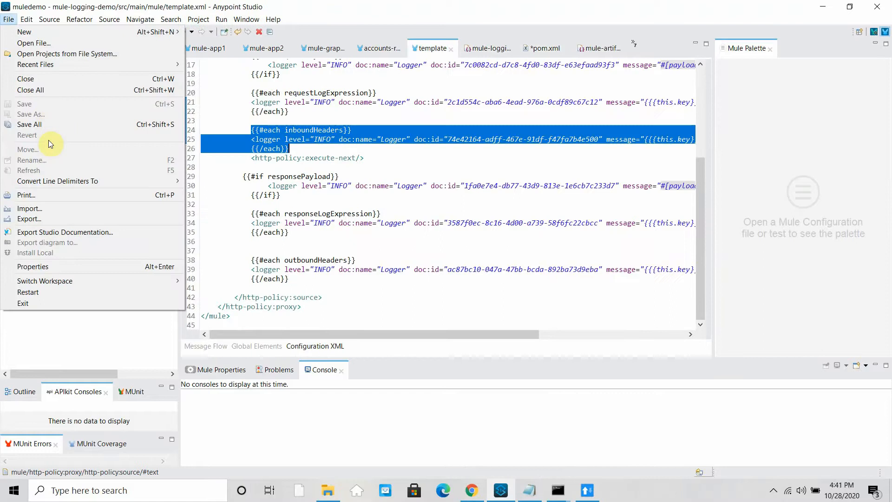
# - Save all files and rerun the previous mvn deploy command in Command Prompt
pyautogui.click(35, 125)
pyautogui.moveTo(557, 490)
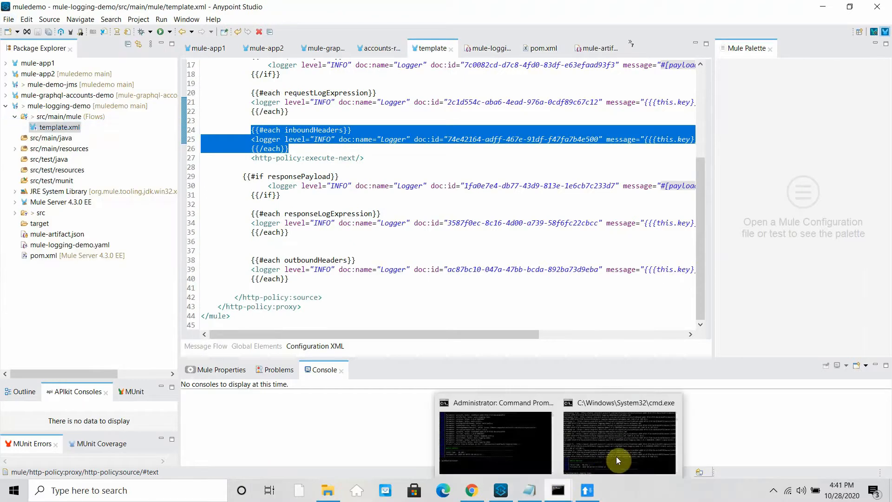
pyautogui.click(616, 458)
pyautogui.press('Up')
pyautogui.press('Return')
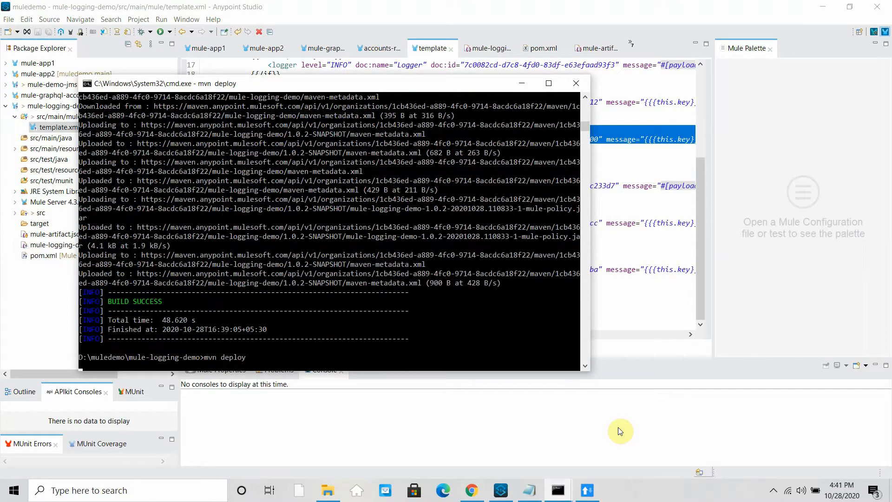
# - Cancel the pending policy form and return to the API Administration list
pyautogui.click(471, 490)
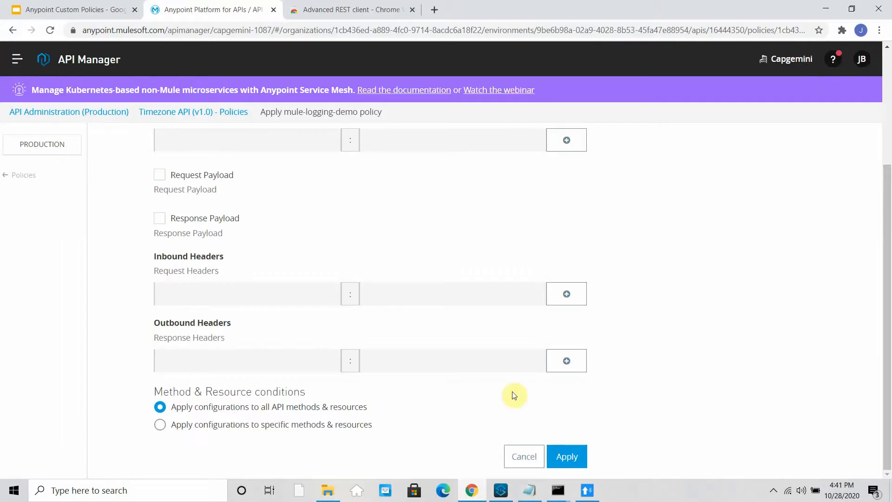
pyautogui.click(535, 454)
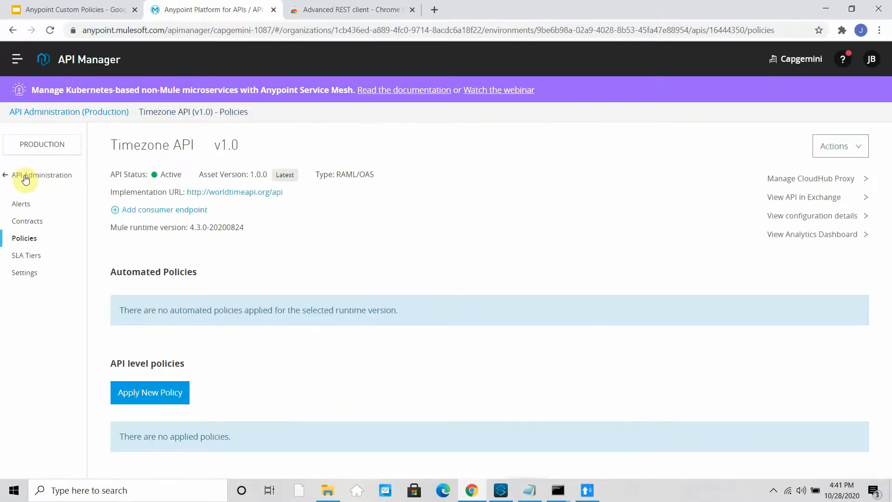
pyautogui.click(26, 179)
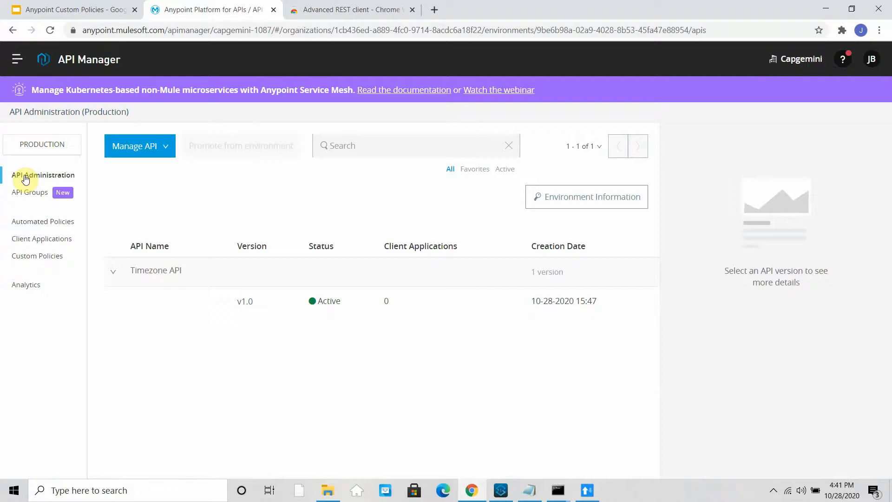
pyautogui.click(825, 8)
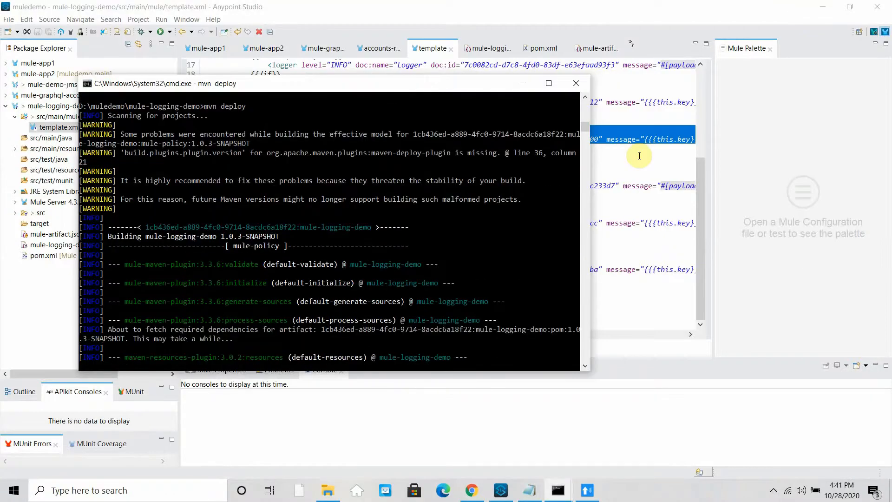
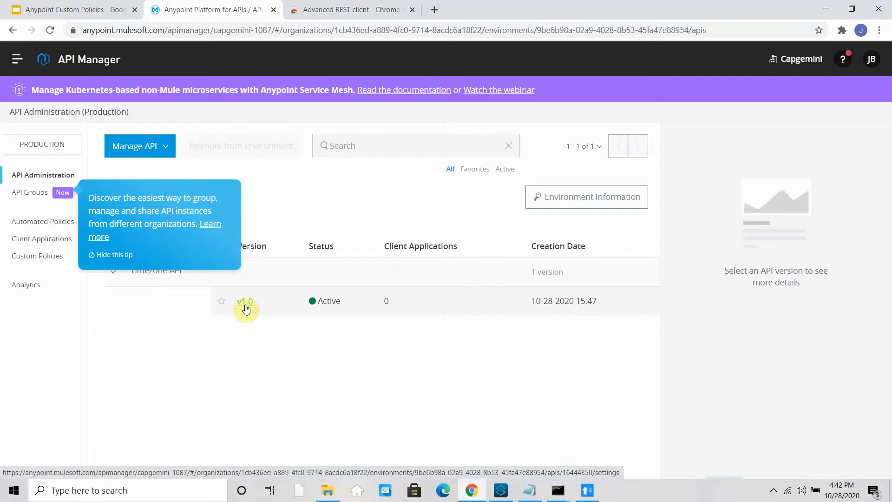
# - Start a new policy on Timezone API v1.0 using mule-logging-demo version 1.0.3-SNAPSHOT
pyautogui.click(245, 303)
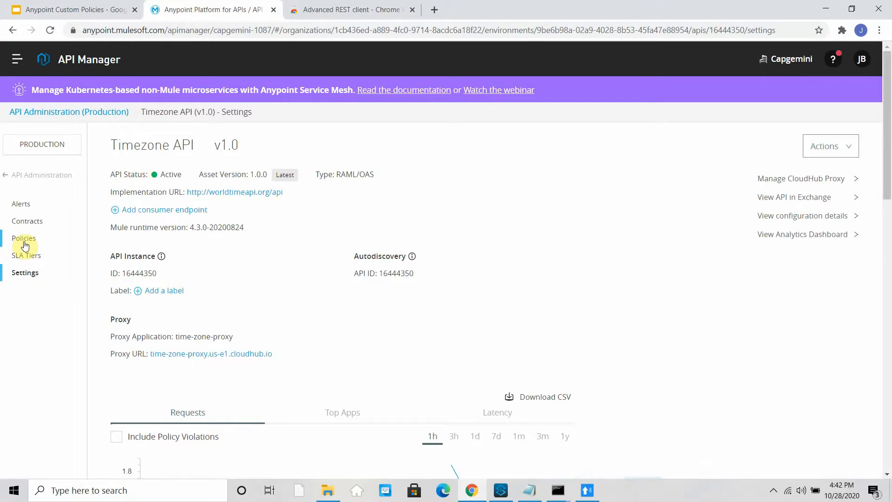
pyautogui.click(25, 245)
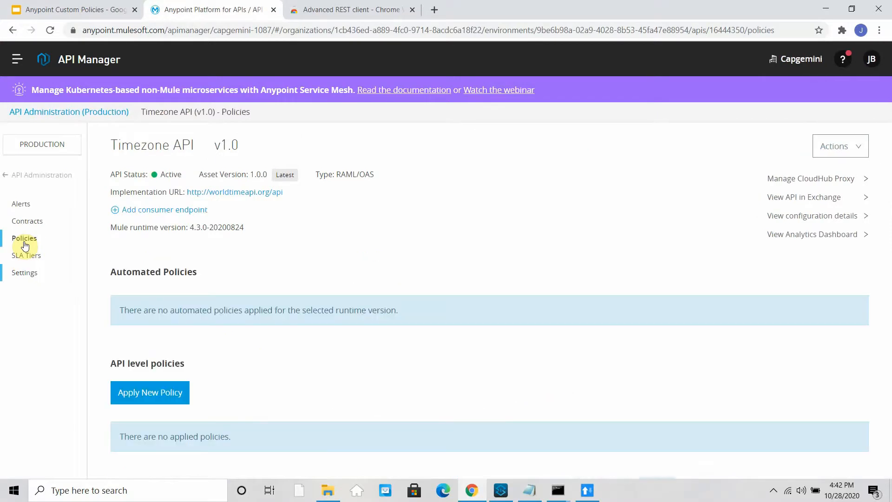
pyautogui.click(160, 401)
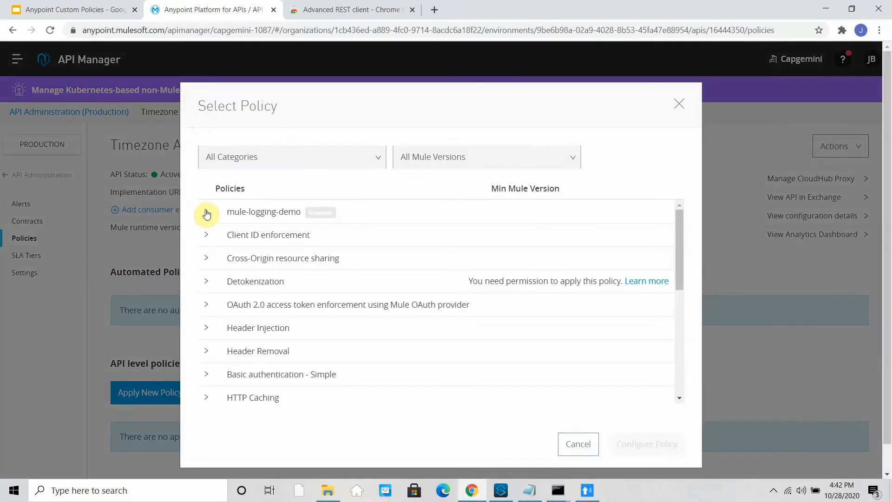
pyautogui.click(207, 213)
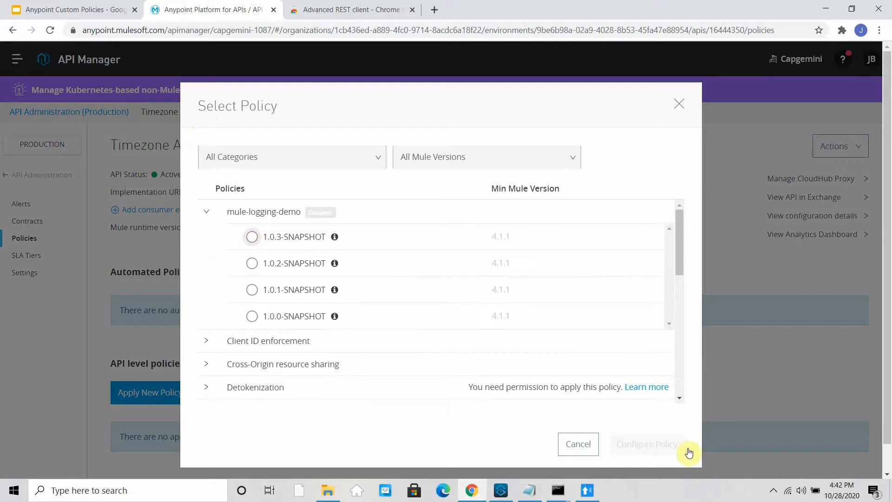
pyautogui.press('space')
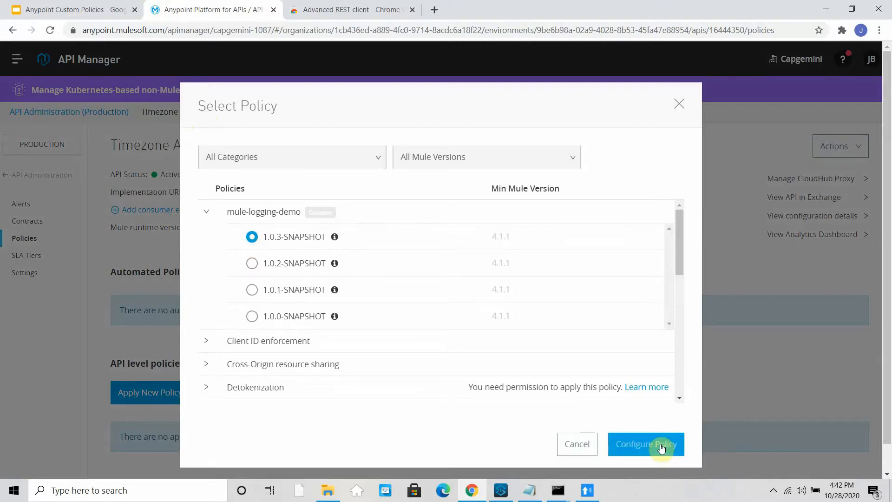
# - Add the response log expression Client IP as #[payload.client_ip]
pyautogui.click(661, 447)
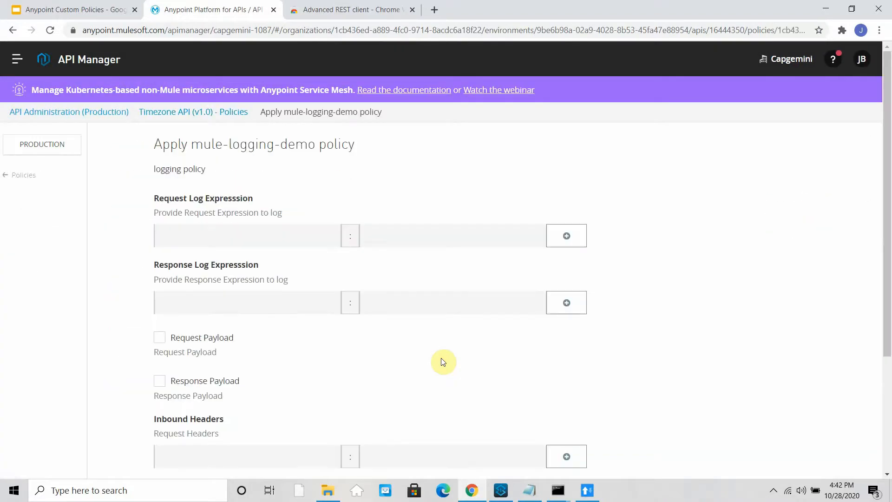
pyautogui.click(271, 236)
pyautogui.click(233, 304)
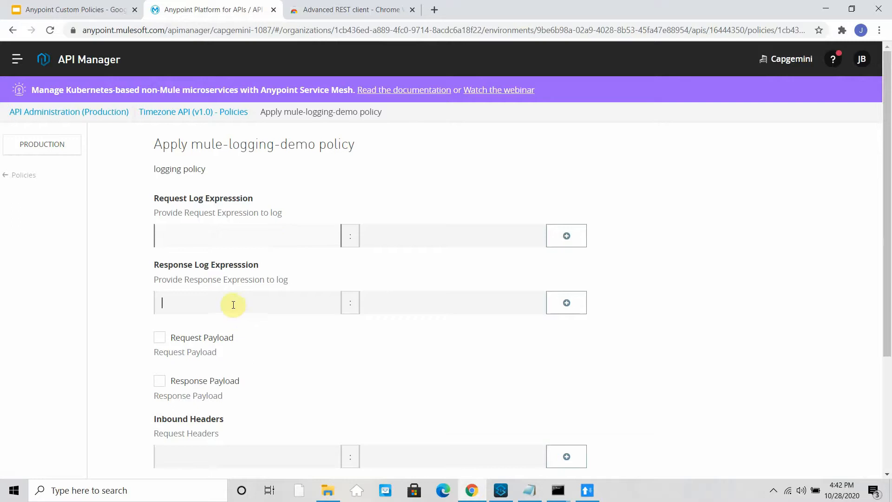
pyautogui.write('Client IP')
pyautogui.click(389, 304)
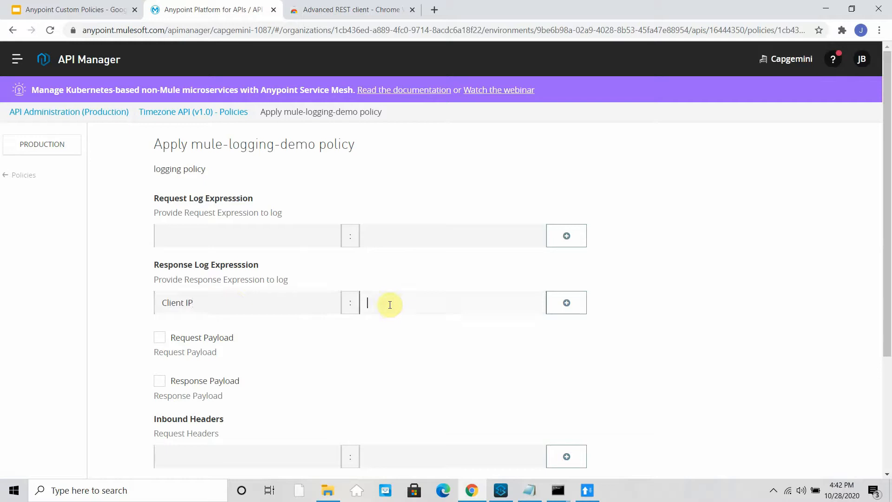
pyautogui.write('#[payload.')
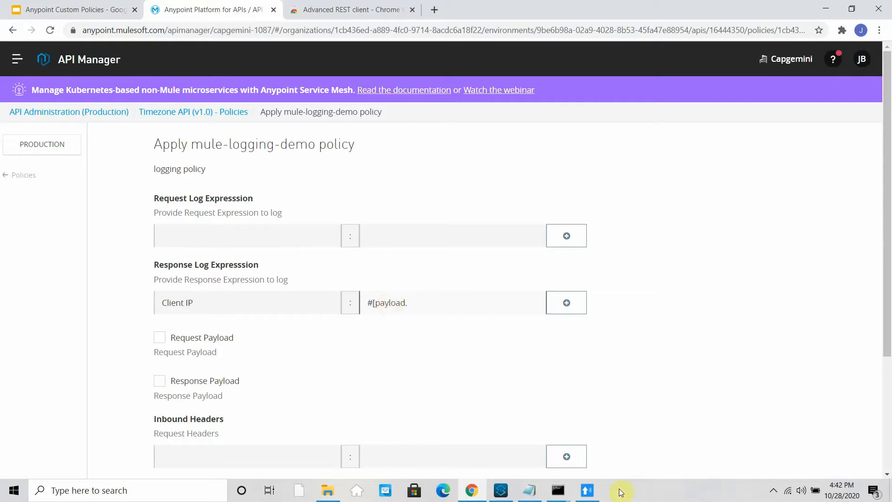
pyautogui.click(587, 490)
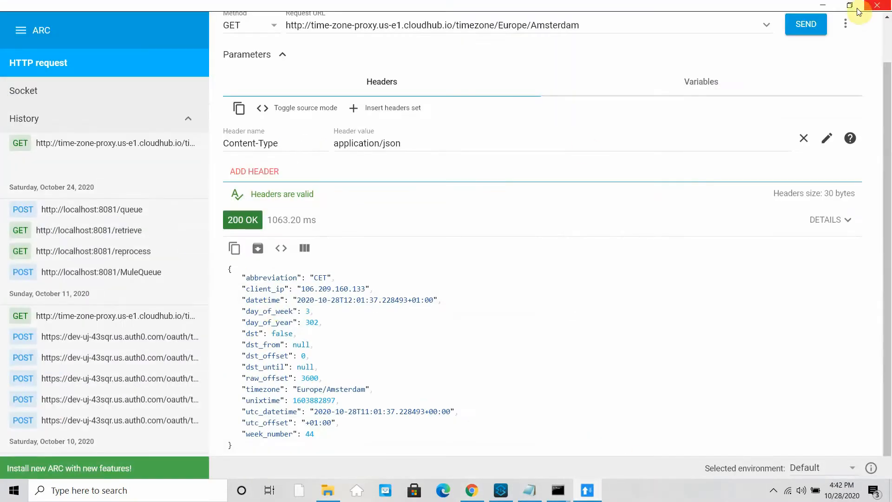
pyautogui.click(822, 5)
pyautogui.write('c')
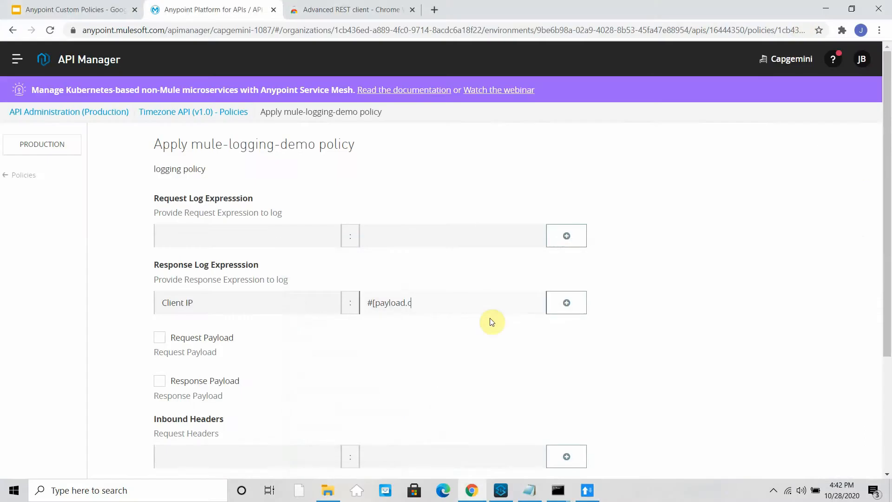
pyautogui.write('lient_ip')
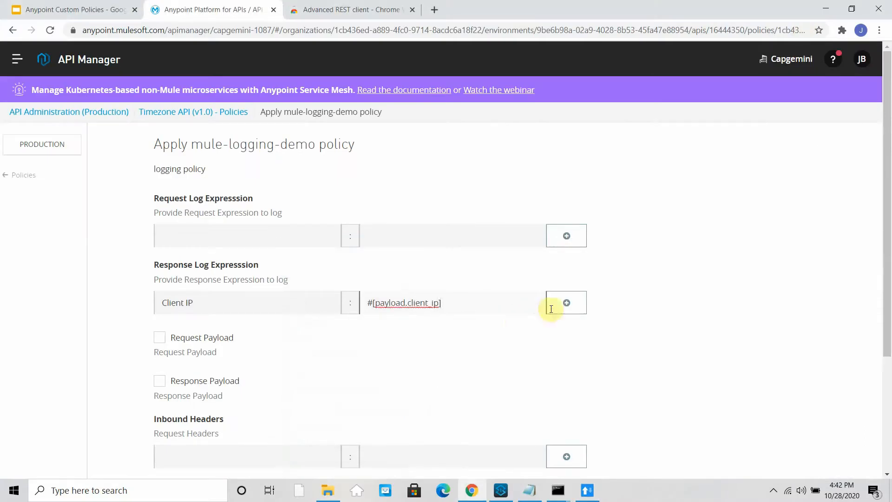
pyautogui.click(576, 302)
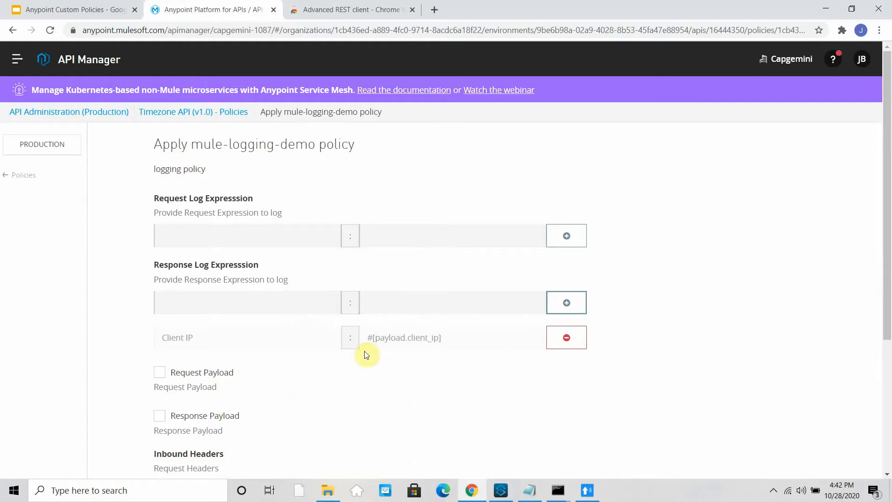
# - Add the response log expression Date Time as #[payload.datetime]
pyautogui.click(593, 494)
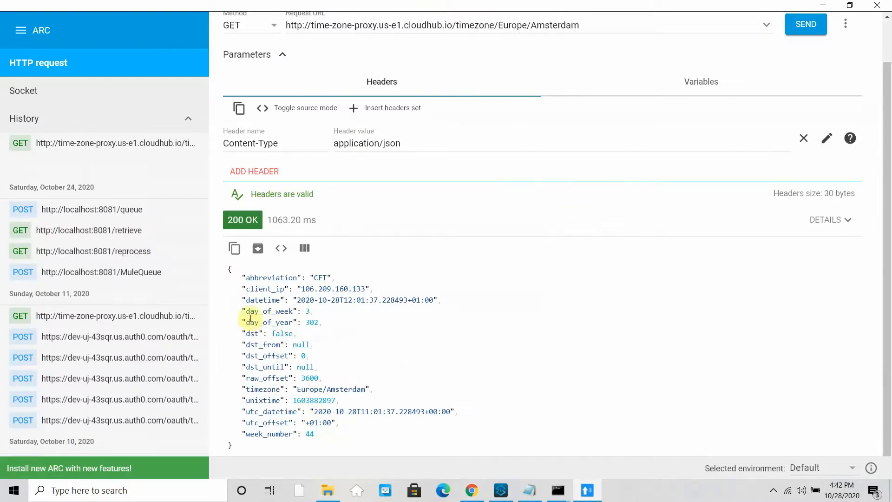
pyautogui.click(822, 7)
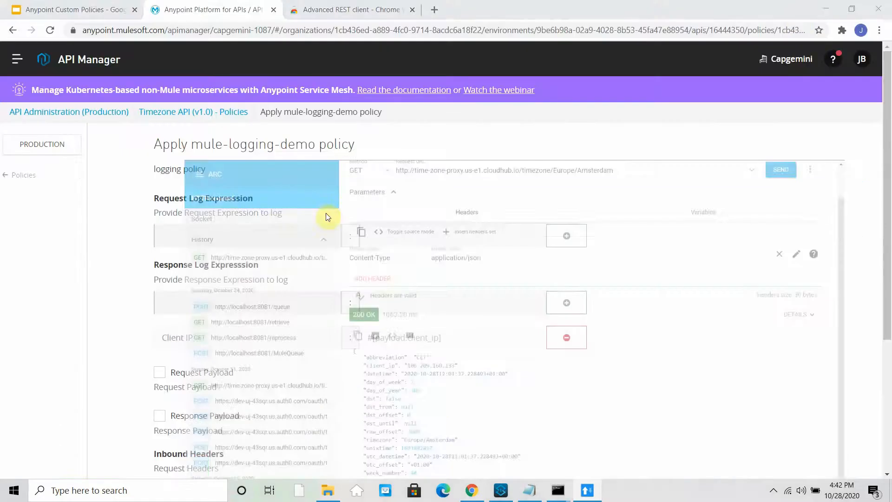
pyautogui.click(239, 303)
pyautogui.write('Da')
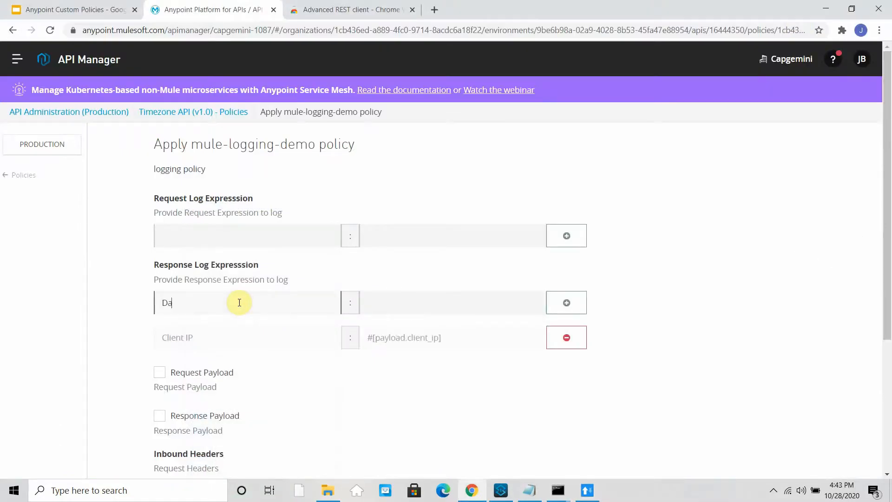
pyautogui.write('te Time')
pyautogui.press('Tab')
pyautogui.write('#[payload')
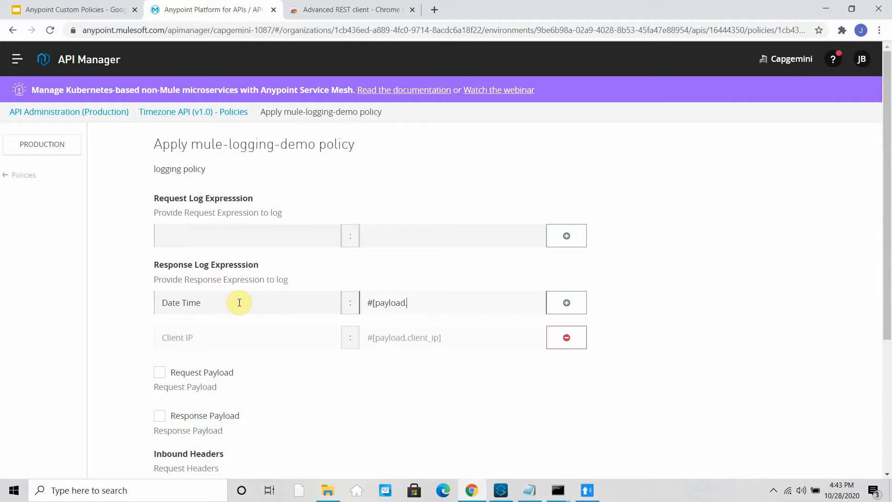
pyautogui.click(587, 492)
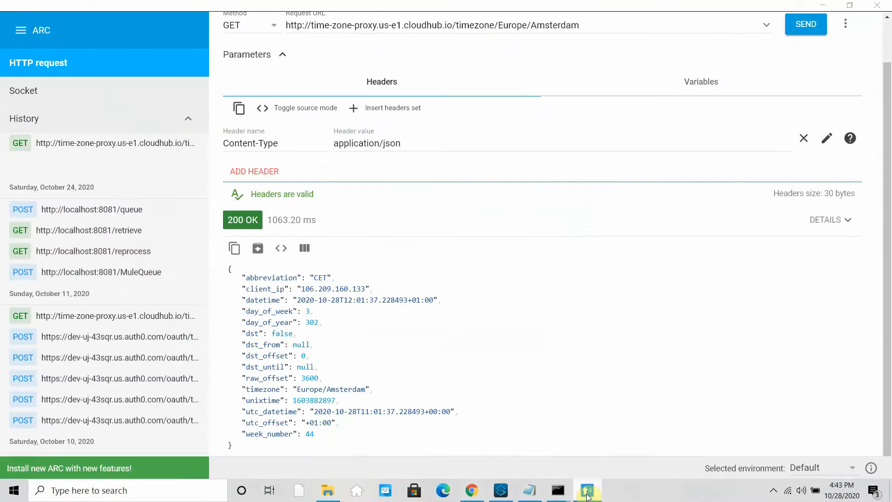
pyautogui.click(587, 493)
pyautogui.write('.date')
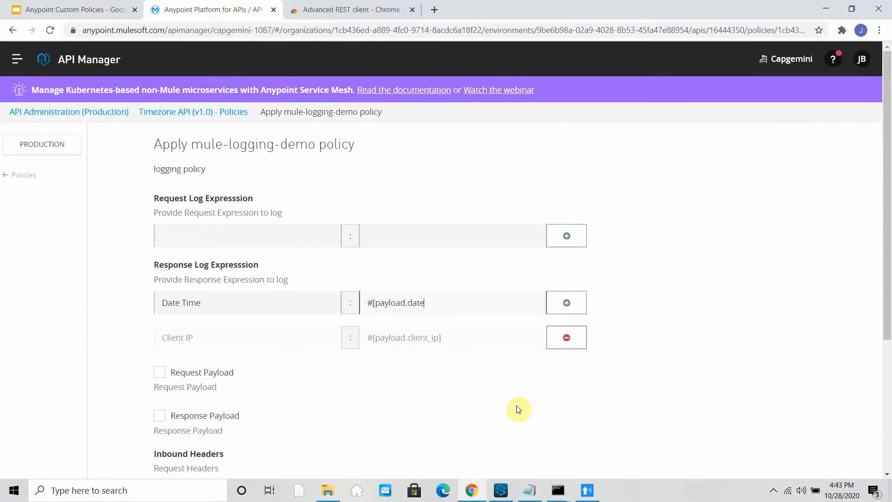
pyautogui.write('time]')
pyautogui.click(566, 302)
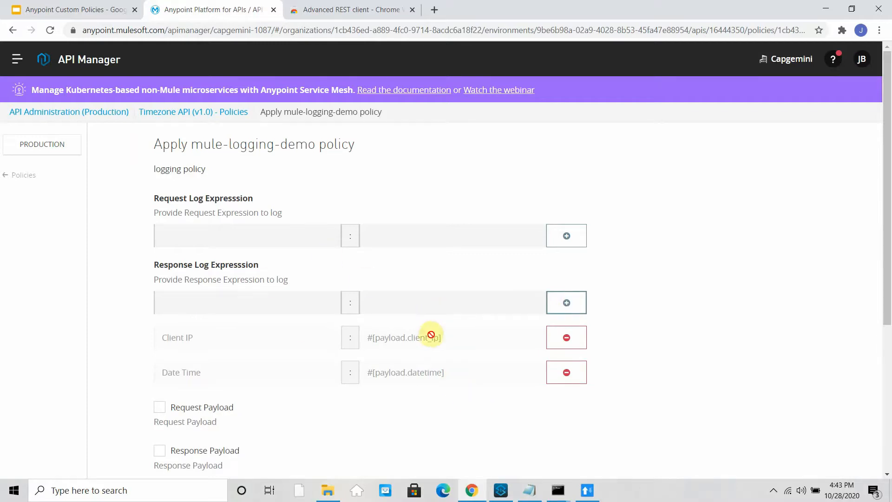
pyautogui.scroll(-3, 431, 334)
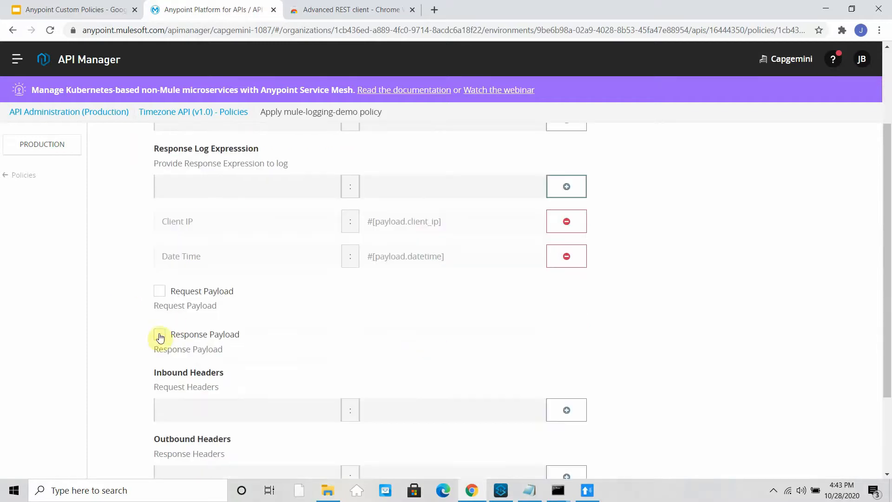
# - Enable Response Payload logging and add inbound header Test Header using a payload.headers['Test'] expression
pyautogui.click(160, 334)
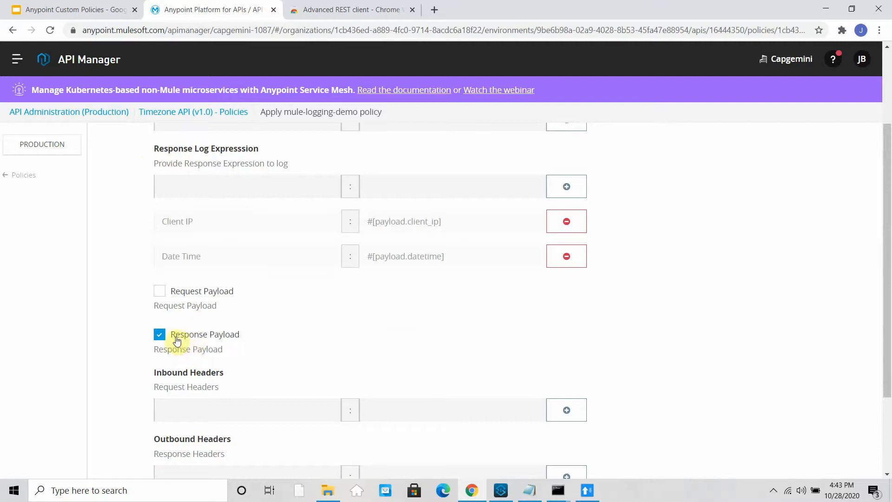
pyautogui.scroll(-3, 292, 339)
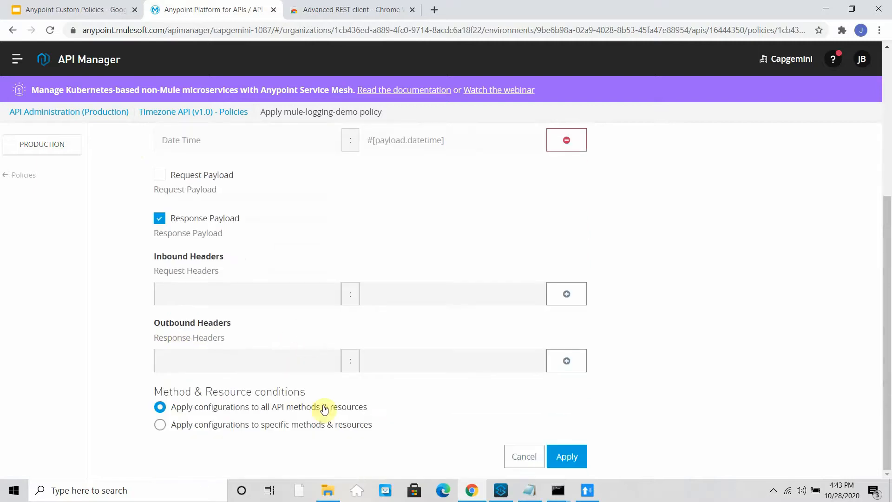
pyautogui.click(183, 289)
pyautogui.write('Test')
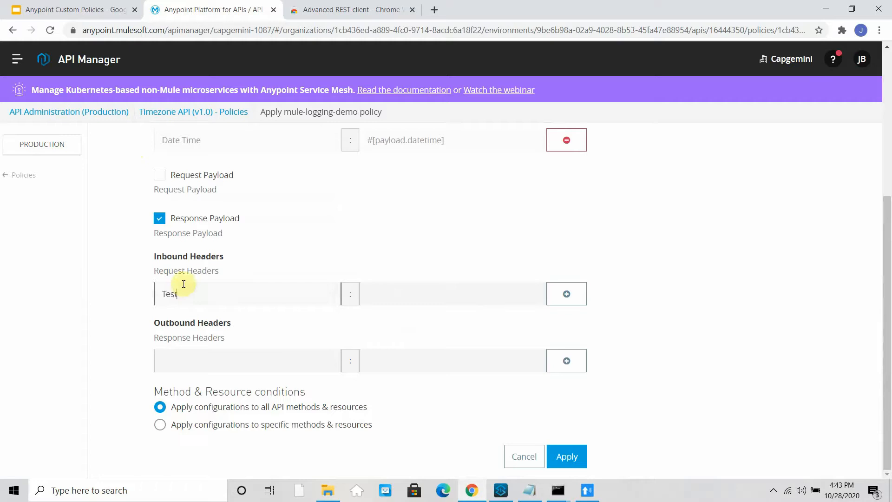
pyautogui.write(' Header')
pyautogui.press('Tab')
pyautogui.write('#[payload.')
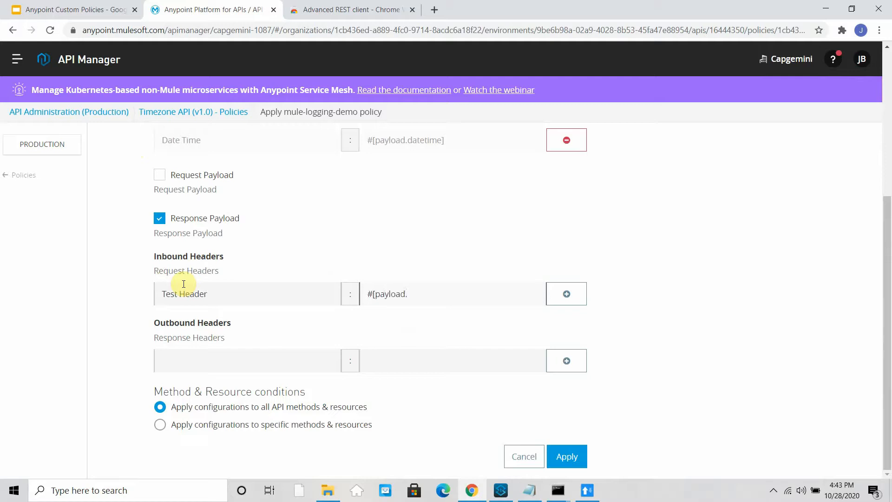
pyautogui.write("headers['Test")
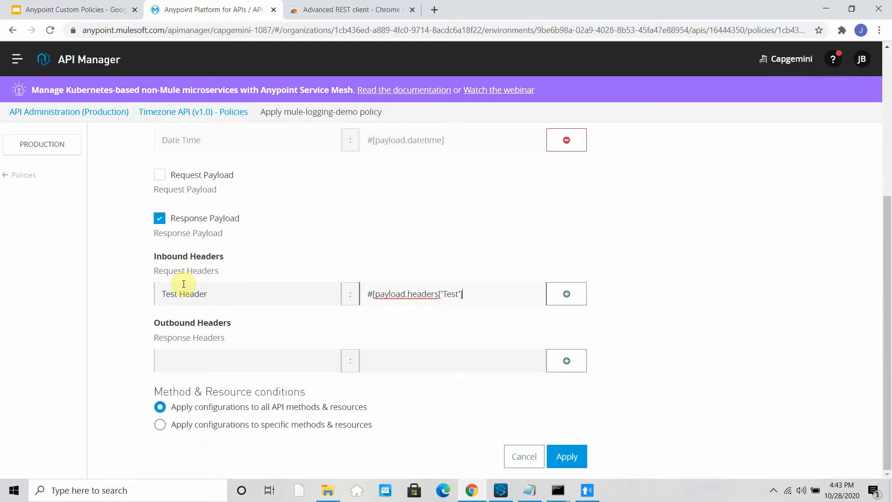
pyautogui.click(565, 293)
# - Fill in inbound header Content Type with value #[payload.headers['Content-Type']]
pyautogui.click(244, 291)
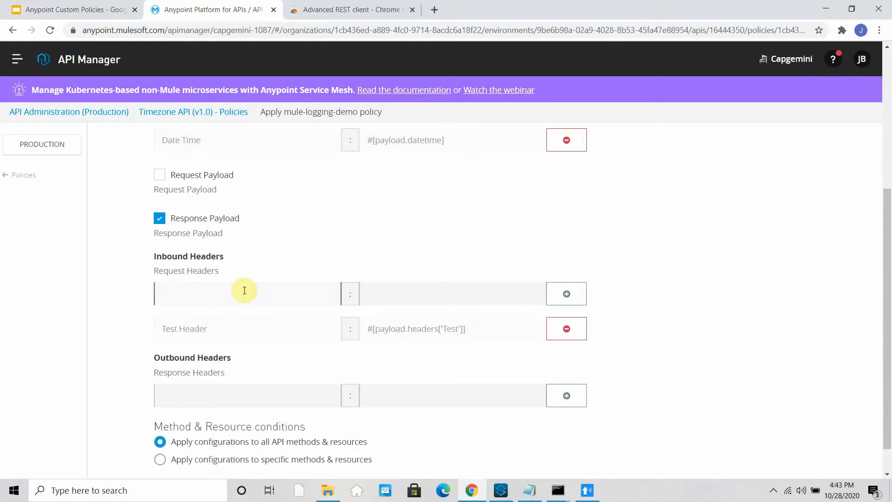
pyautogui.write('Conten Type')
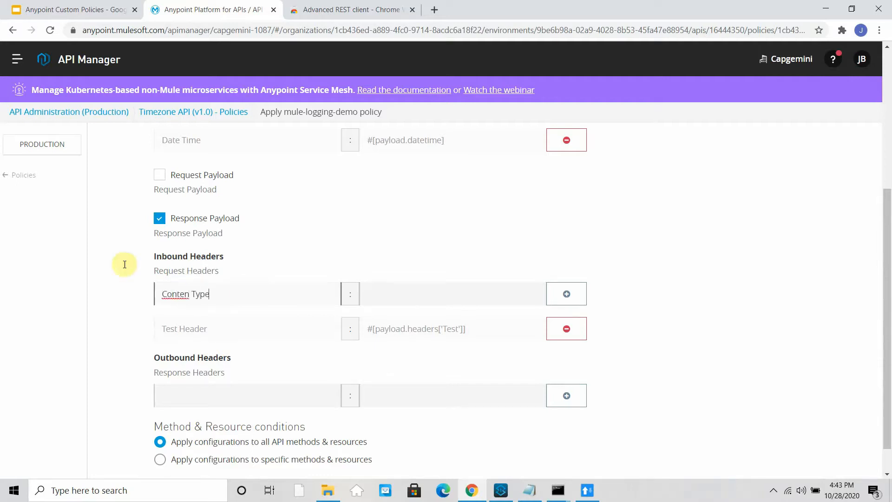
pyautogui.click(190, 296)
pyautogui.write('t')
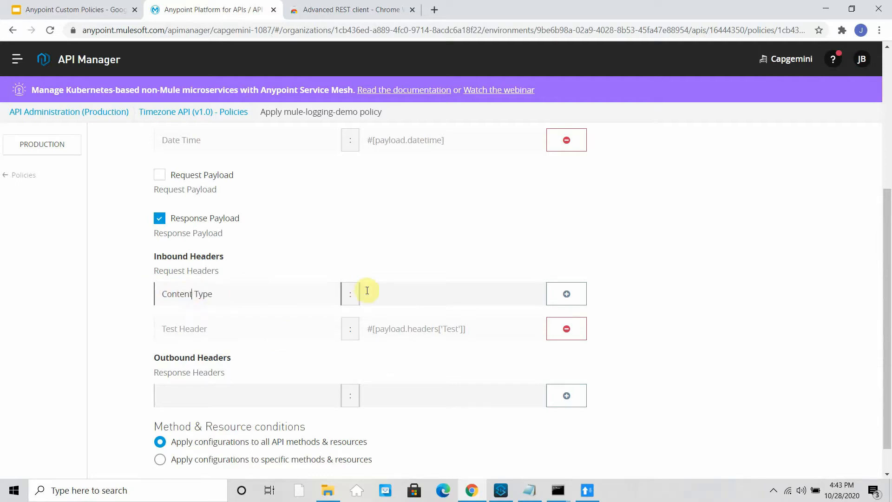
pyautogui.click(408, 292)
pyautogui.write('#')
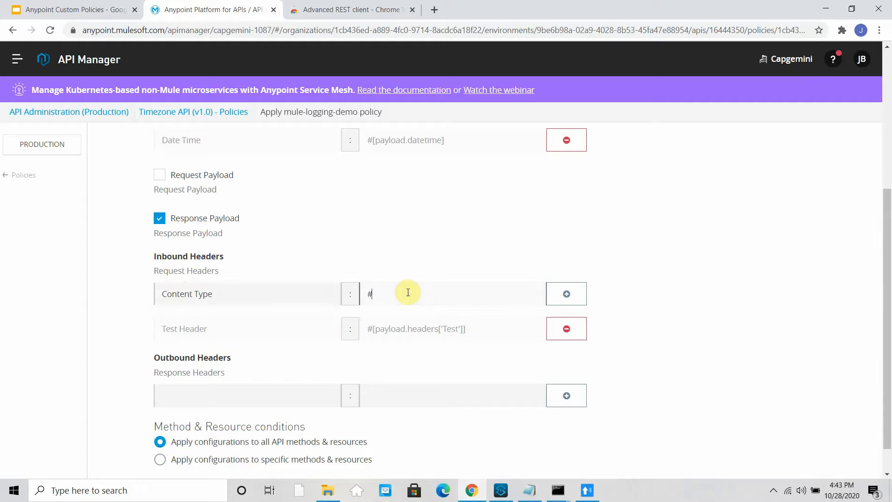
pyautogui.write('[payloa')
pyautogui.write("d.headers['cont")
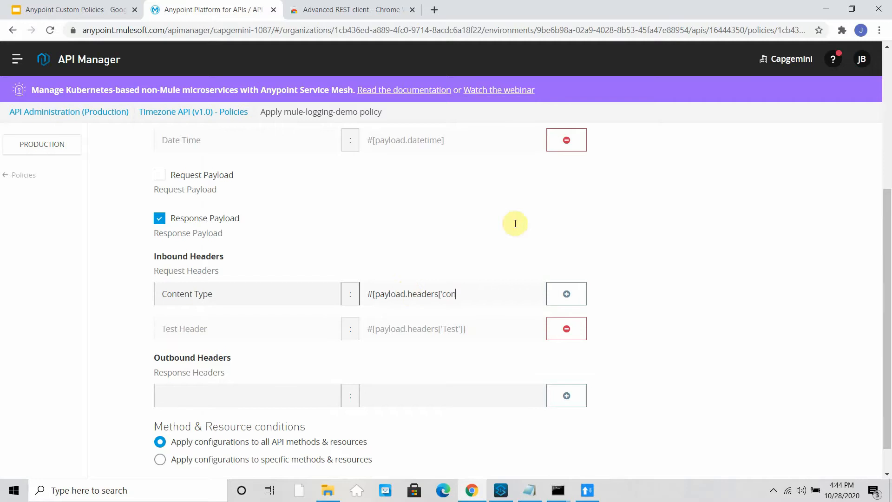
pyautogui.click(588, 490)
pyautogui.click(587, 490)
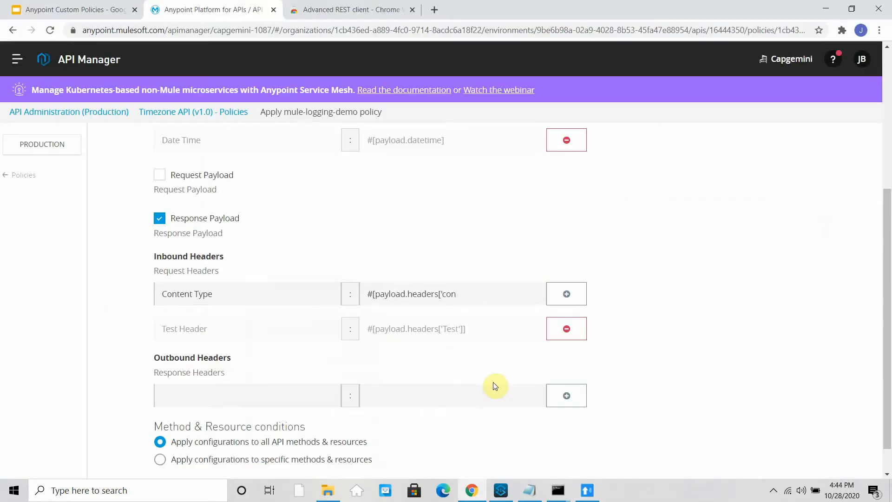
pyautogui.press('BackSpace')
pyautogui.press('BackSpace')
pyautogui.press('BackSpace')
pyautogui.press('BackSpace')
pyautogui.write('Content-Type')
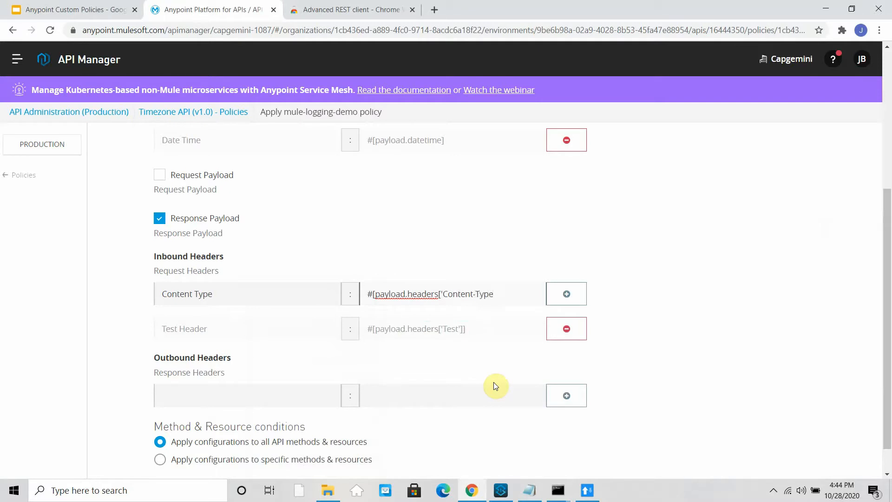
pyautogui.write("']")
# - Add the Content Type inbound header and an outbound Response Content Type using lowercase content-type
pyautogui.click(576, 294)
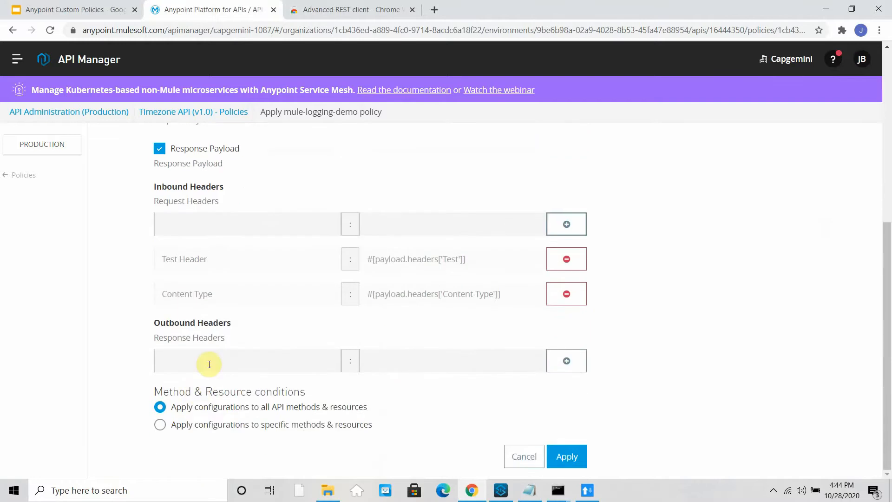
pyautogui.click(209, 362)
pyautogui.write('Response')
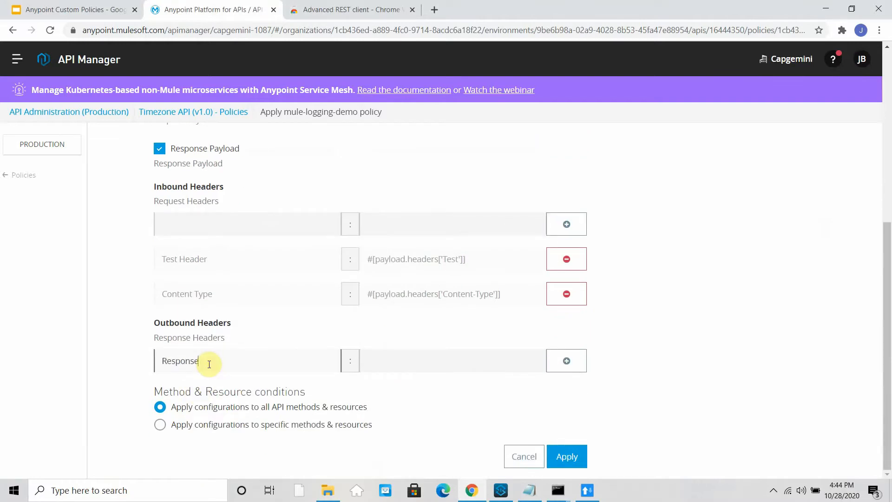
pyautogui.write(' Content Type')
pyautogui.moveTo(516, 292); pyautogui.dragTo(413, 360)
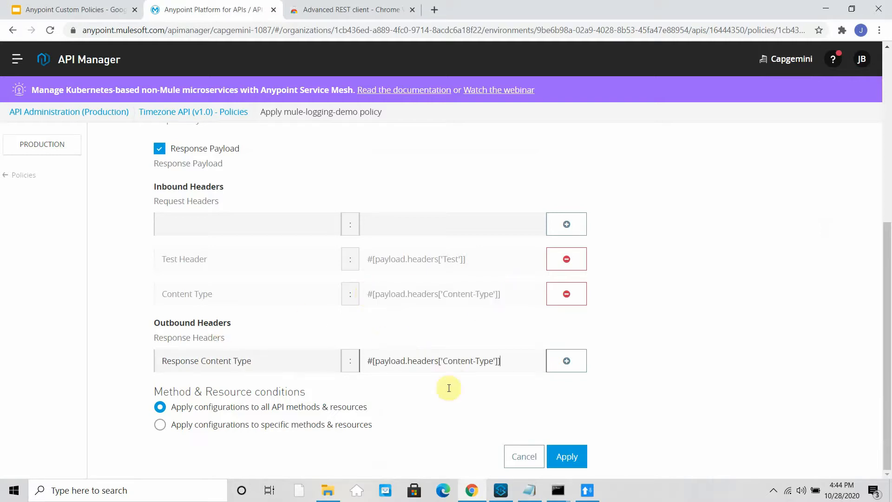
pyautogui.click(445, 362)
pyautogui.press('BackSpace')
pyautogui.write('c')
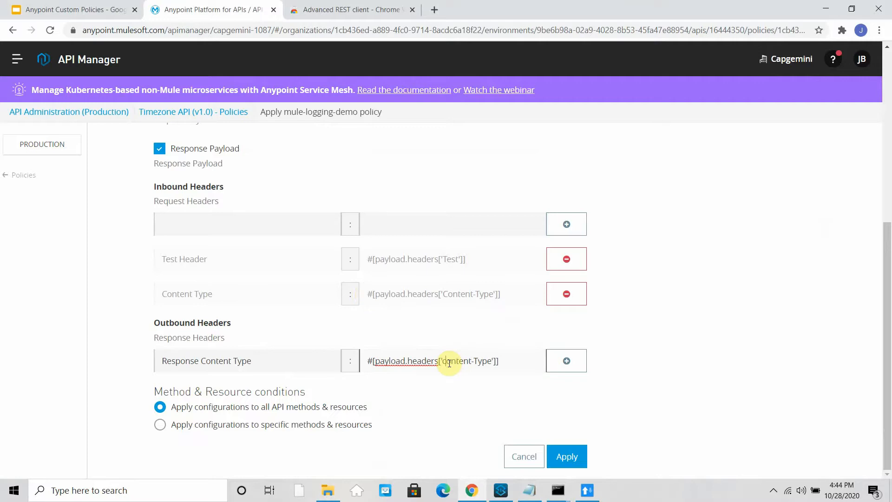
pyautogui.write('00')
pyautogui.press('BackSpace')
pyautogui.press('BackSpace')
pyautogui.press('BackSpace')
pyautogui.write('t')
# - Compare the response header casing in the REST client and Studio template, then apply the policy
pyautogui.click(599, 490)
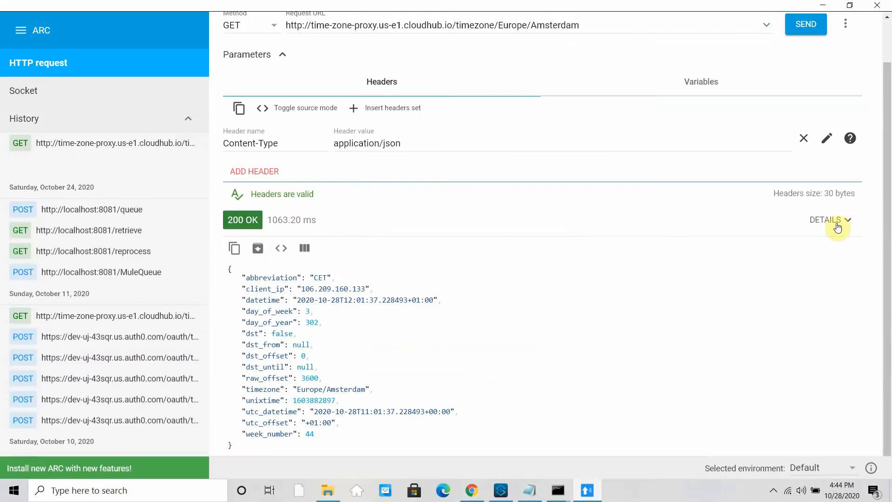
pyautogui.click(829, 220)
pyautogui.scroll(-3, 305, 399)
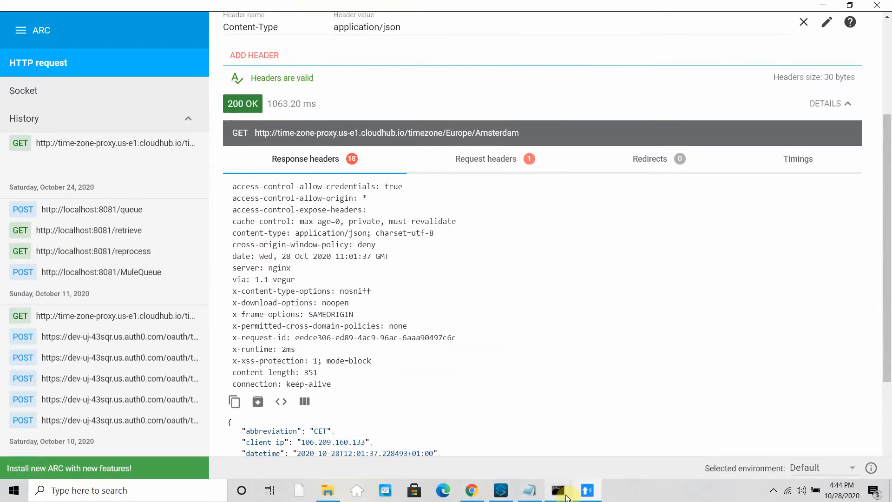
pyautogui.click(500, 489)
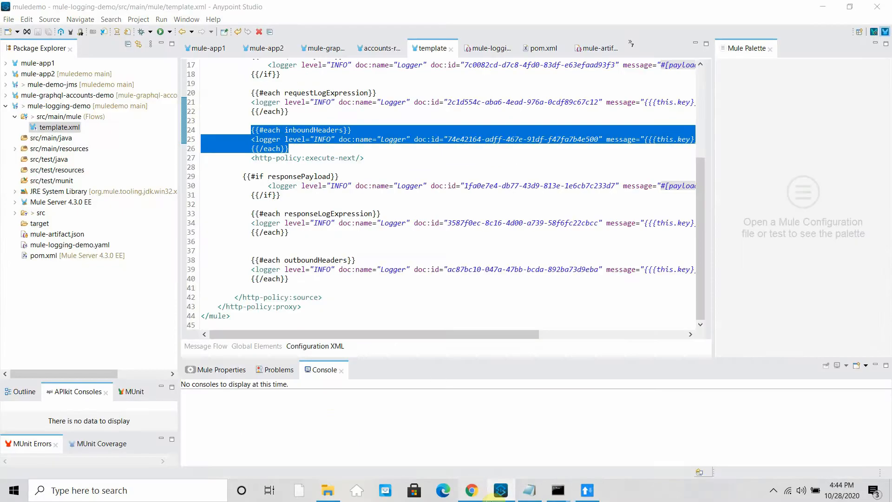
pyautogui.click(472, 490)
pyautogui.click(560, 464)
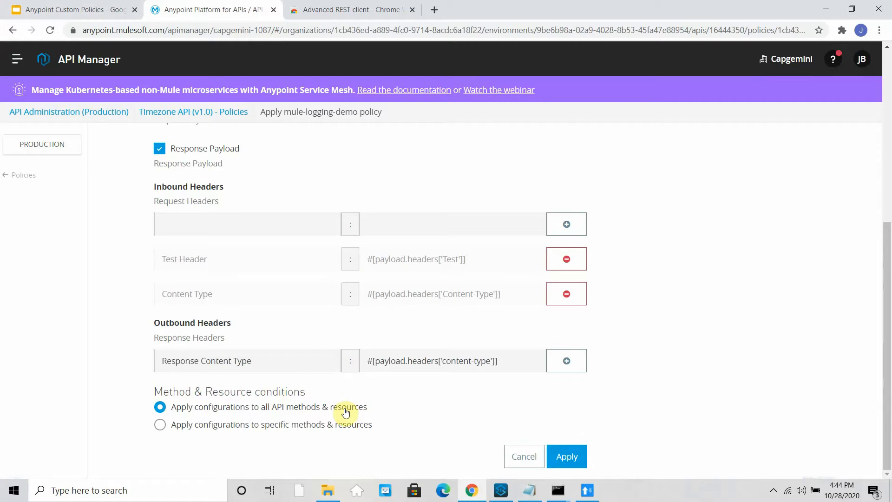
# - Add a request header named Test with a numeric value in the REST client
pyautogui.click(587, 490)
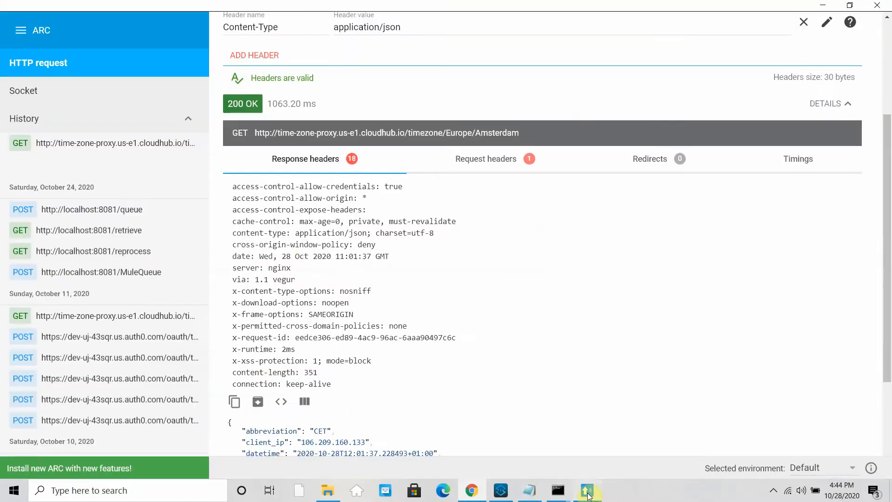
pyautogui.scroll(1, 291, 90)
pyautogui.scroll(3, 291, 89)
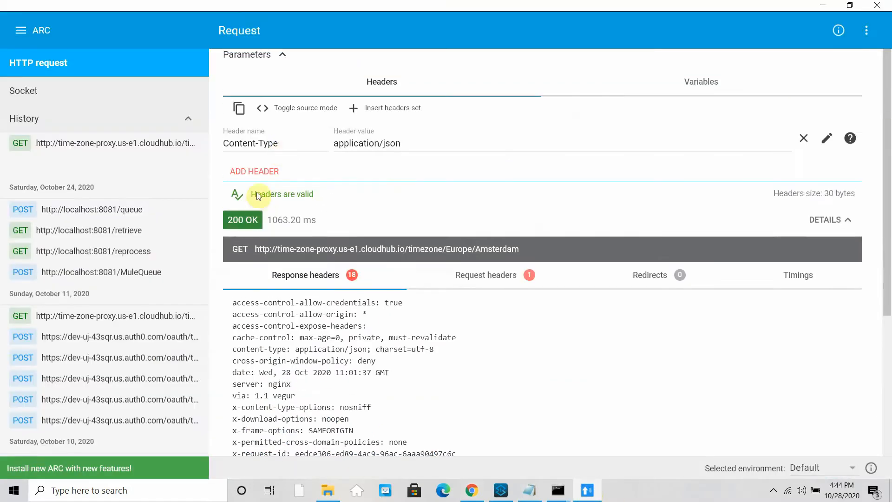
pyautogui.click(253, 171)
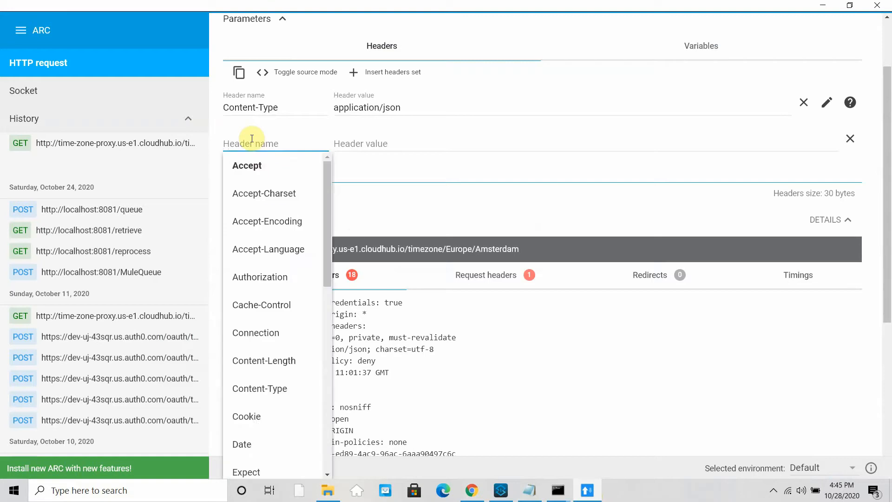
pyautogui.write('Test')
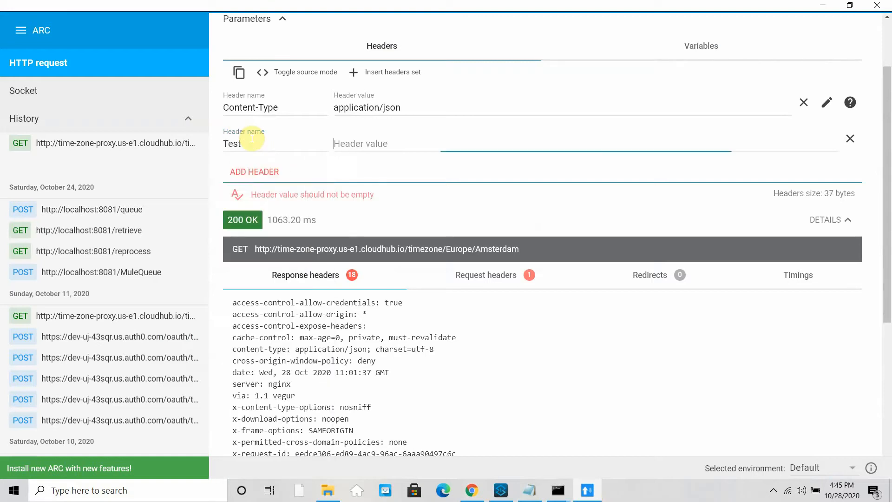
pyautogui.press('Tab')
pyautogui.write('213323232')
pyautogui.write('3')
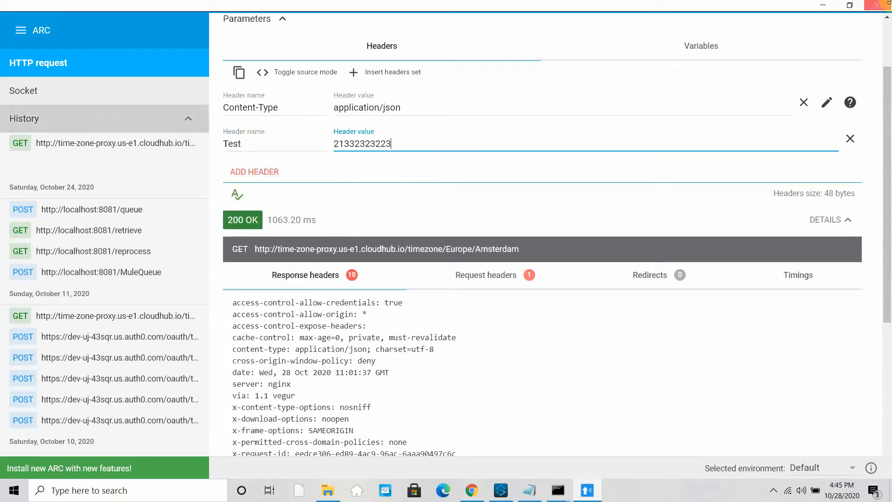
pyautogui.click(823, 5)
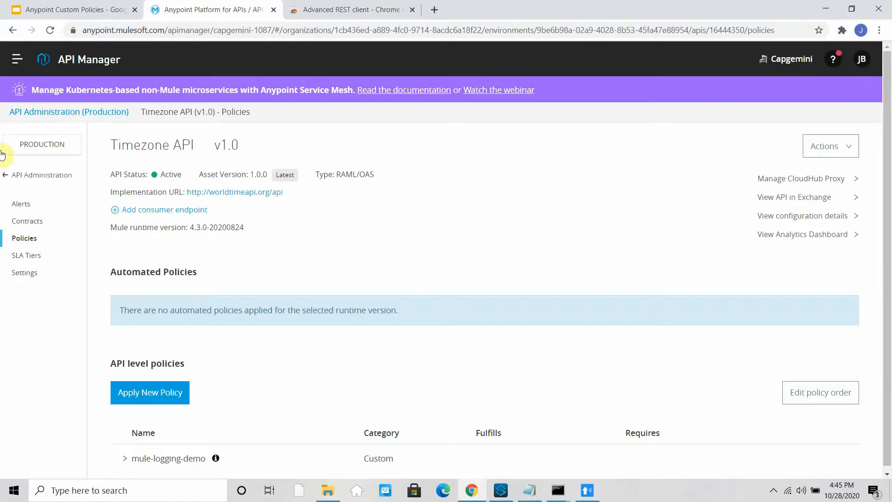
# - Open the time-zone-proxy logs in Runtime Manager and highlight the 'Applied policy mule-logging-demo' line
pyautogui.click(17, 59)
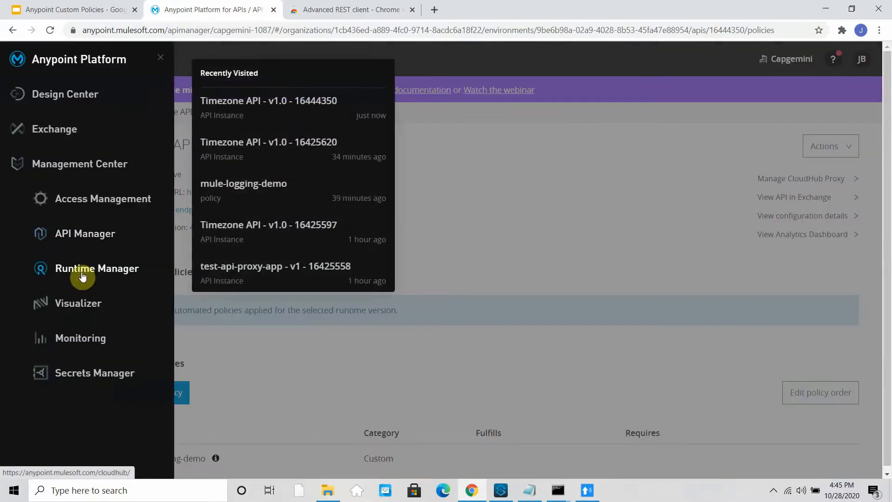
pyautogui.click(82, 275)
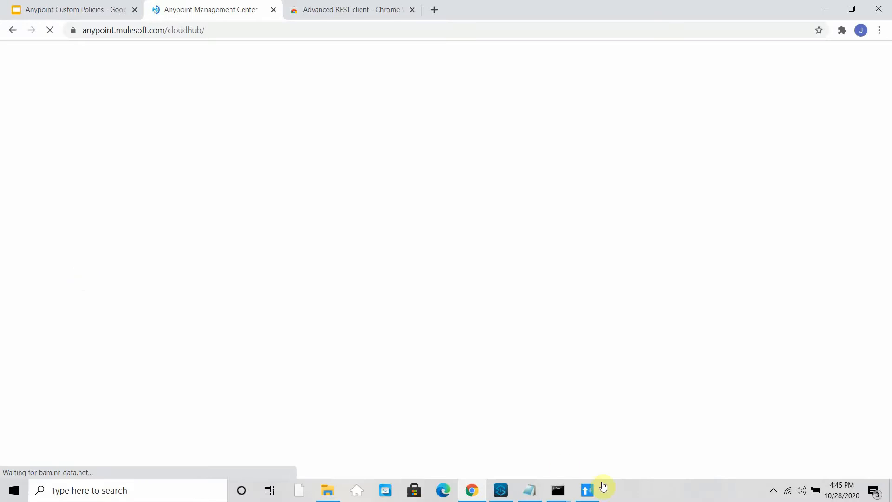
pyautogui.click(504, 490)
pyautogui.click(502, 490)
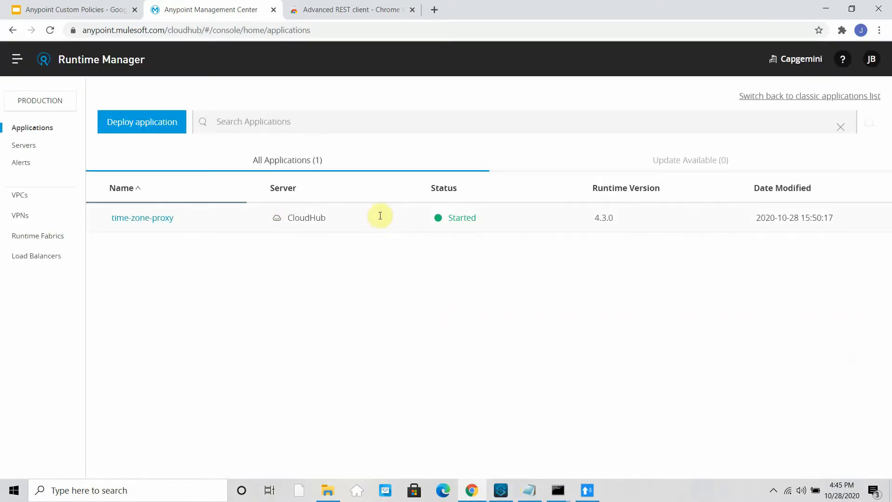
pyautogui.click(379, 215)
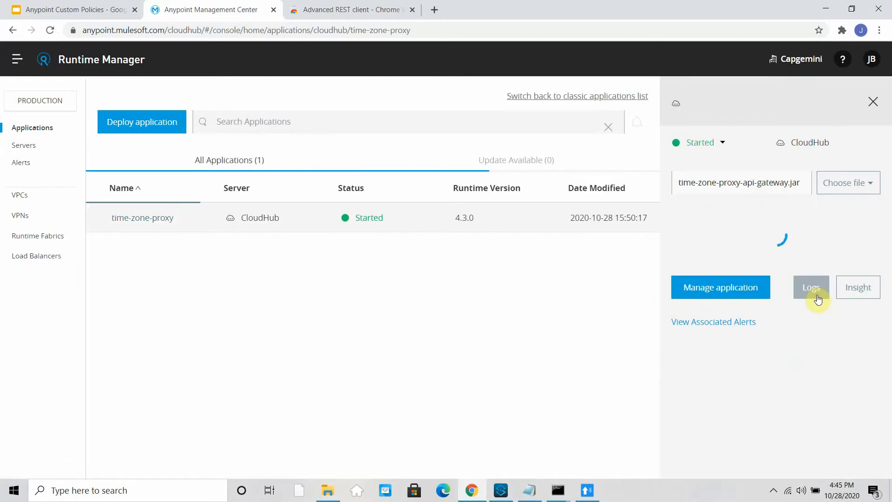
pyautogui.click(813, 348)
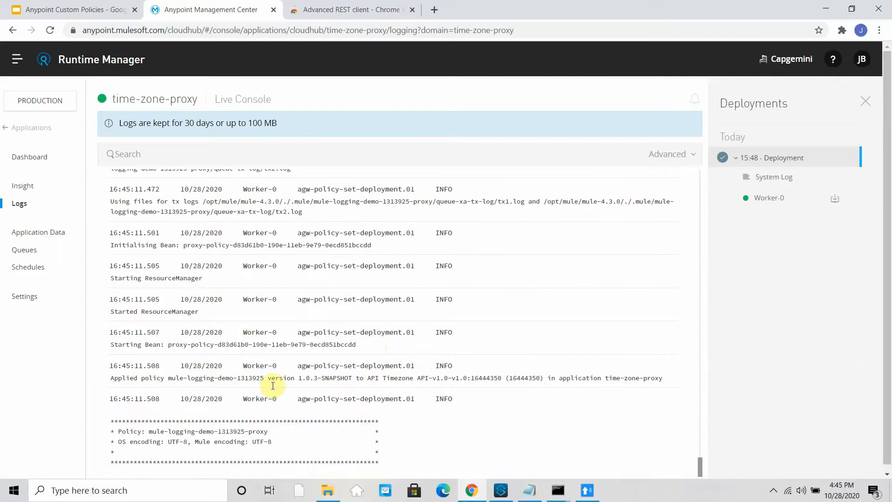
pyautogui.moveTo(222, 381); pyautogui.dragTo(467, 379)
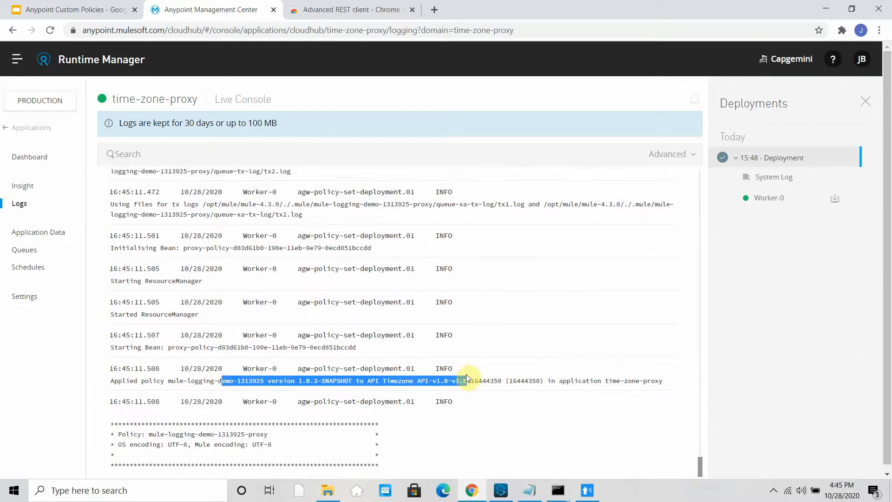
pyautogui.click(589, 488)
pyautogui.scroll(2, 544, 247)
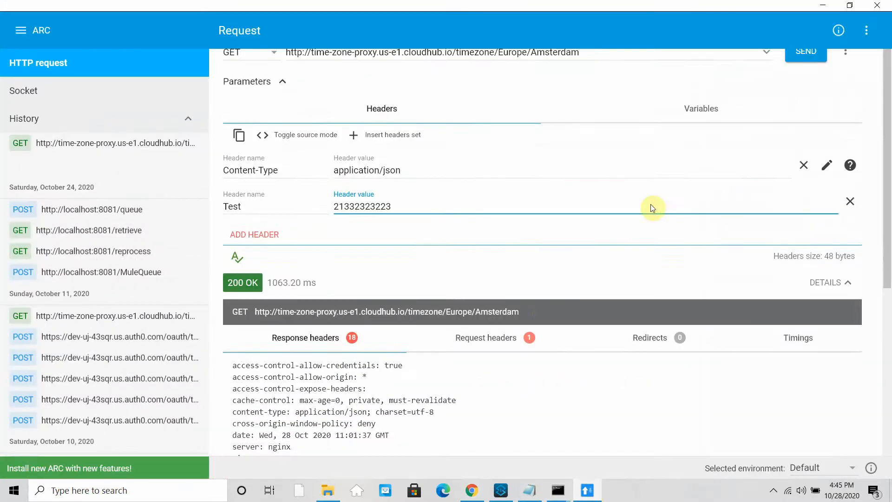
# - Resend the Europe/Amsterdam GET request and inspect the 500 Server Error response
pyautogui.scroll(1, 652, 208)
pyautogui.click(802, 71)
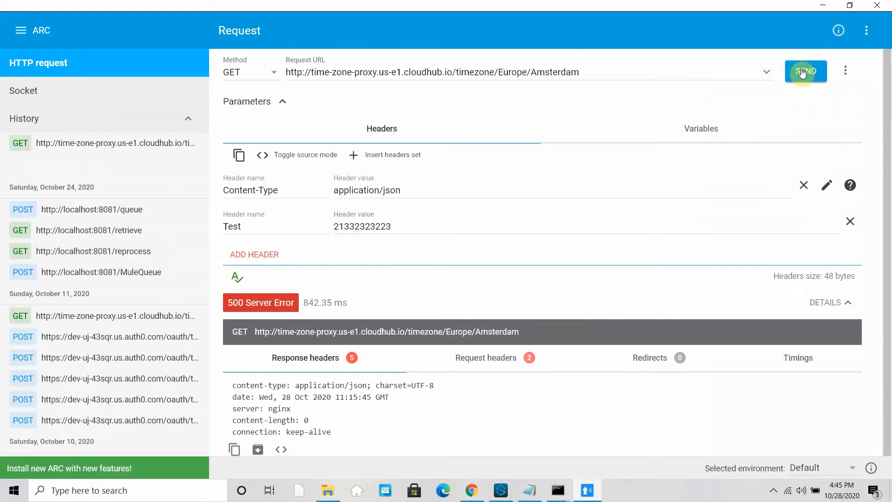
pyautogui.scroll(-1, 454, 354)
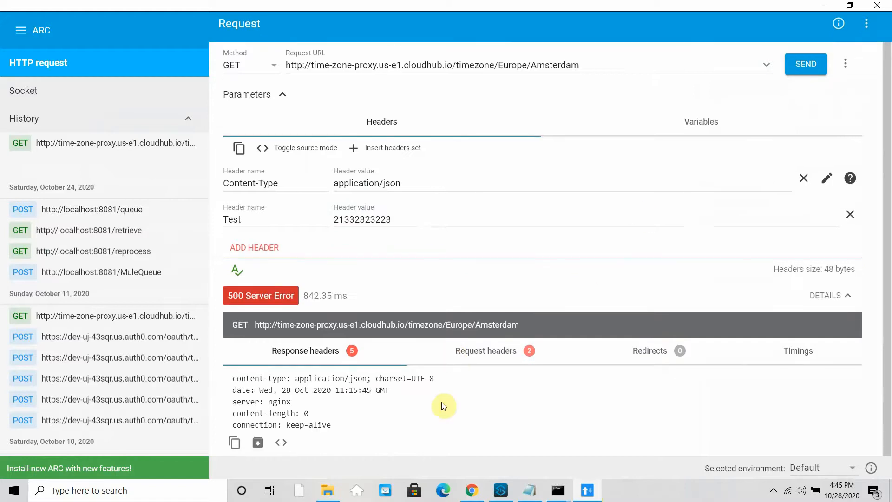
pyautogui.scroll(1, 443, 406)
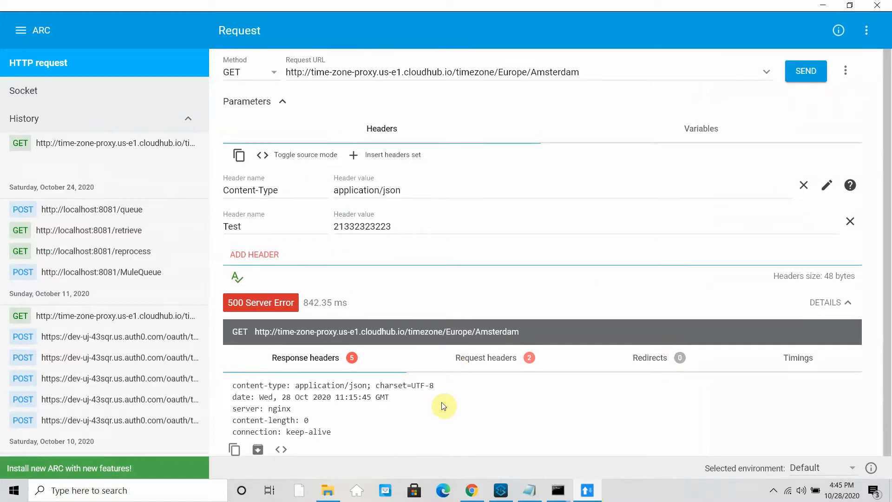
pyautogui.scroll(-1, 443, 406)
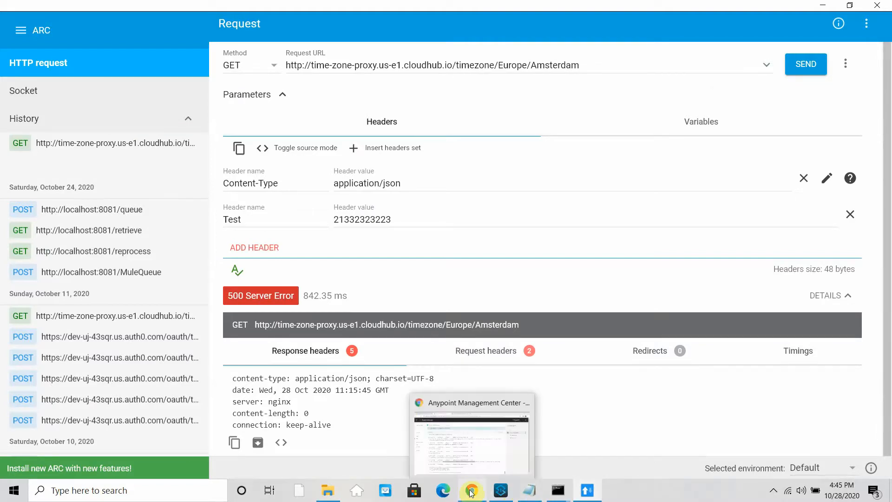
# - Read the inboundHeaders logger in template.xml, then go back to the Runtime Manager logs
pyautogui.click(501, 489)
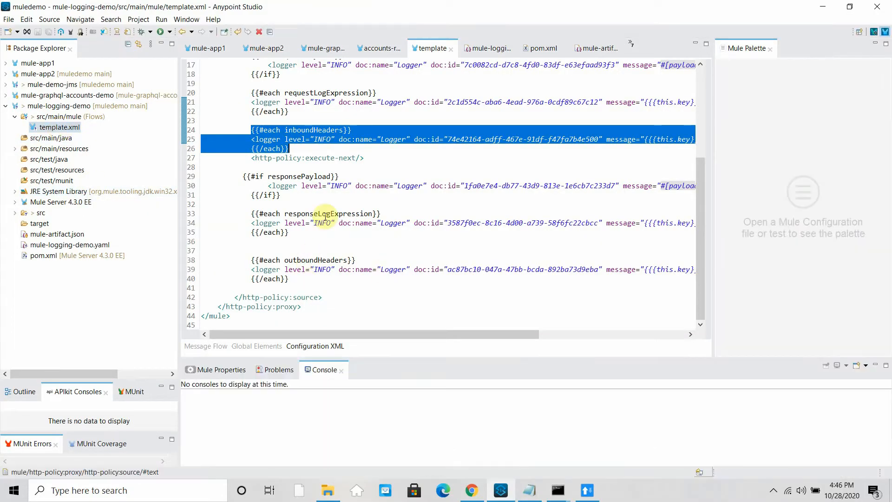
pyautogui.moveTo(504, 335); pyautogui.dragTo(662, 335)
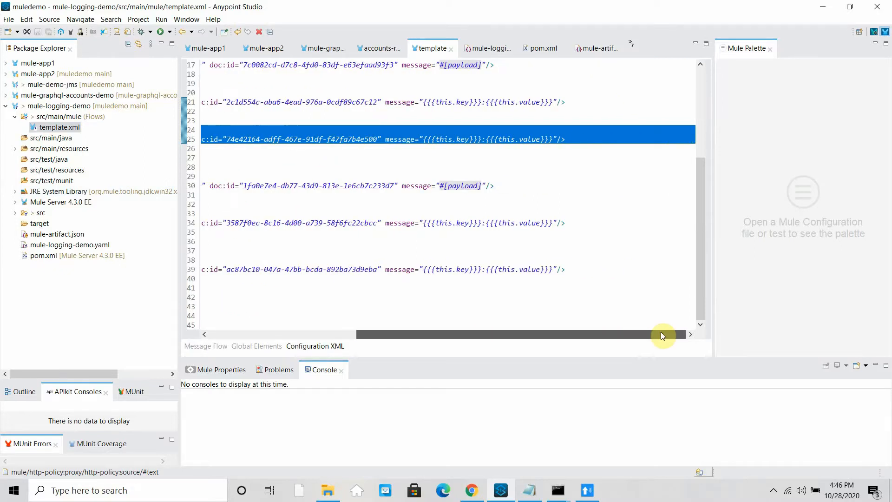
pyautogui.moveTo(661, 335); pyautogui.dragTo(408, 340)
pyautogui.scroll(1, 358, 209)
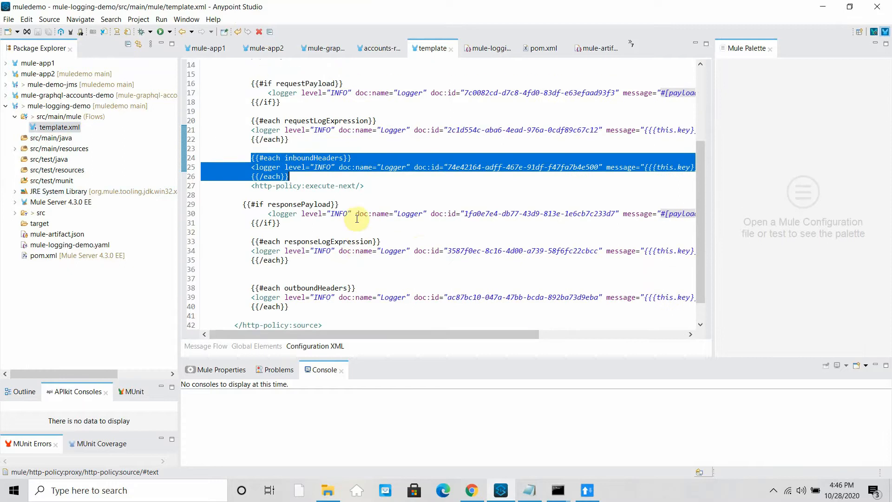
pyautogui.scroll(2, 344, 175)
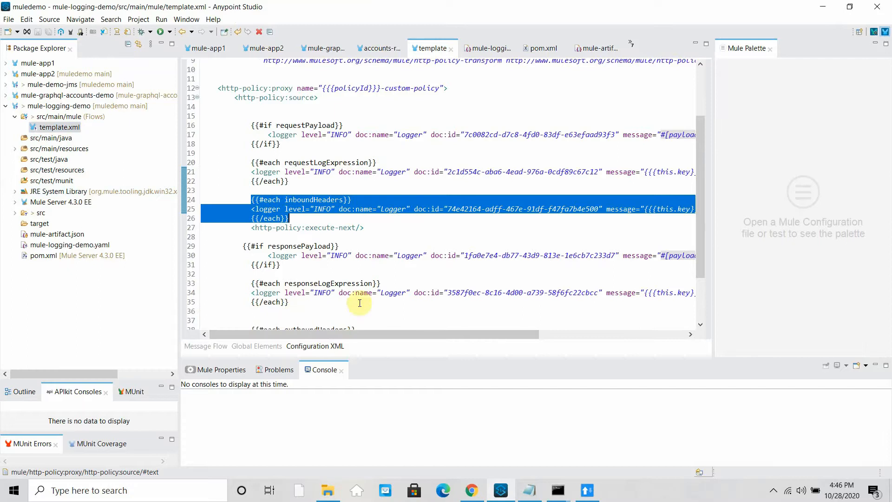
pyautogui.click(479, 490)
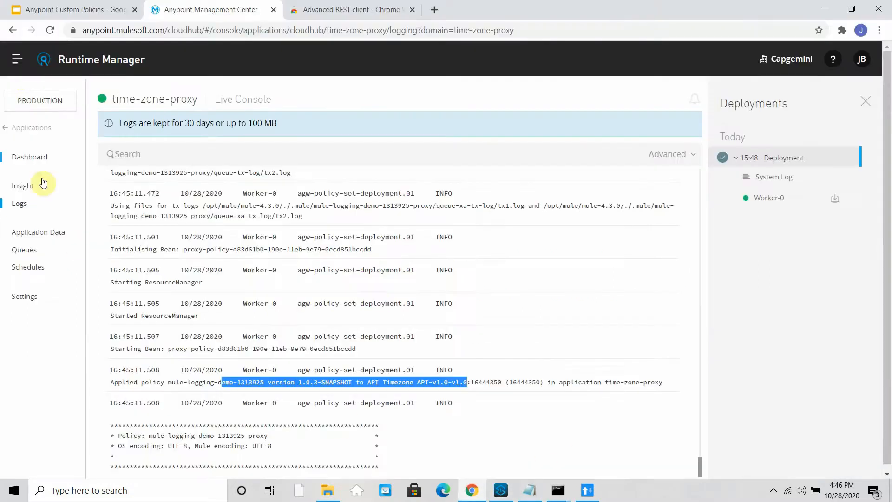
# - Go to Timezone API v1.0 policies in API Manager and open mule-logging-demo's Actions menu
pyautogui.click(17, 64)
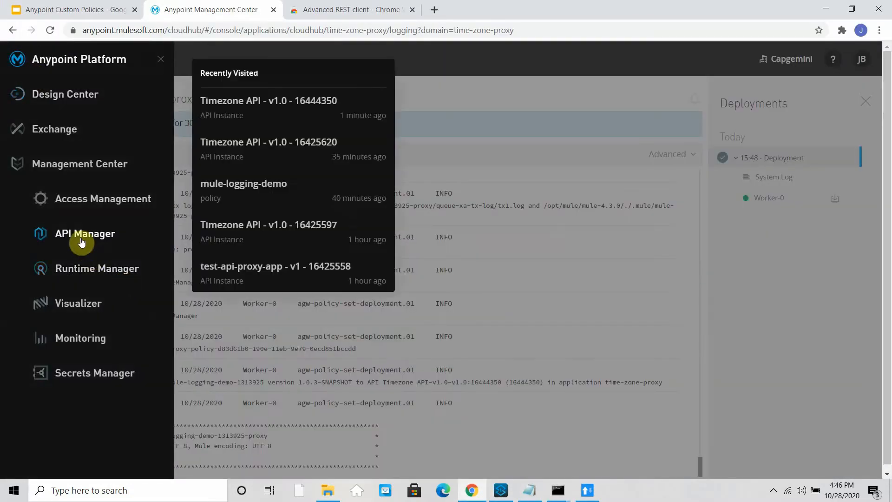
pyautogui.click(82, 240)
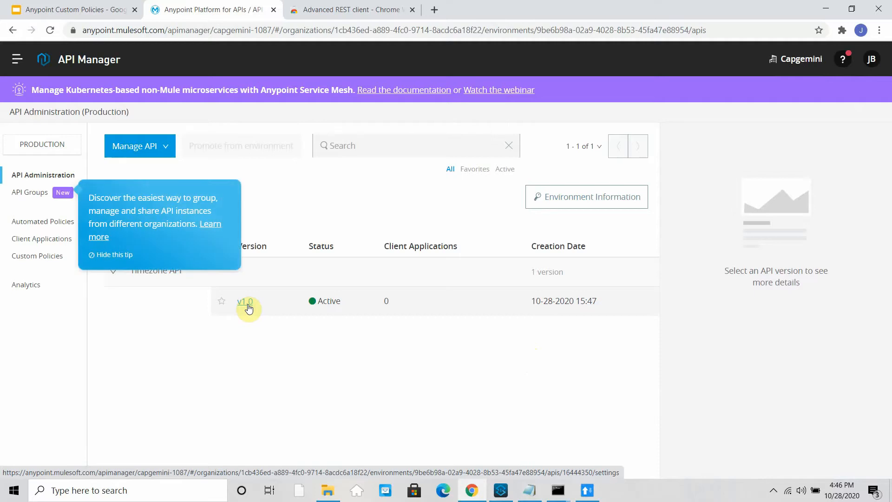
pyautogui.click(246, 302)
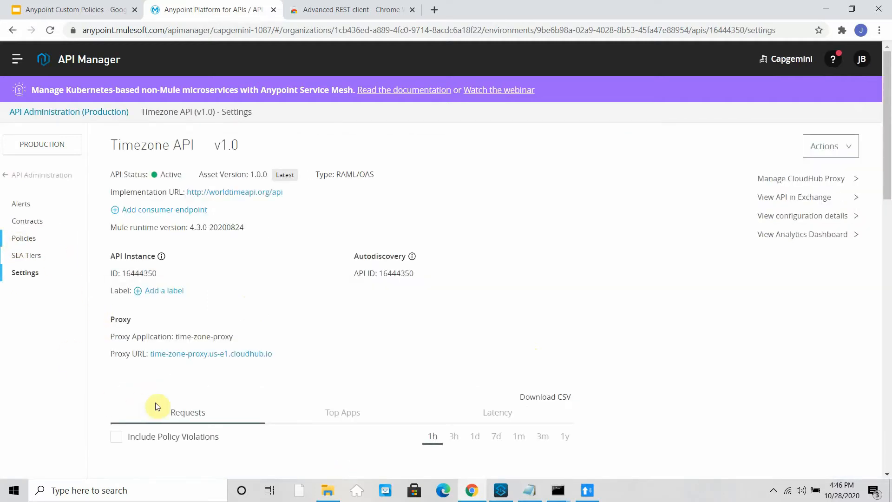
pyautogui.click(20, 242)
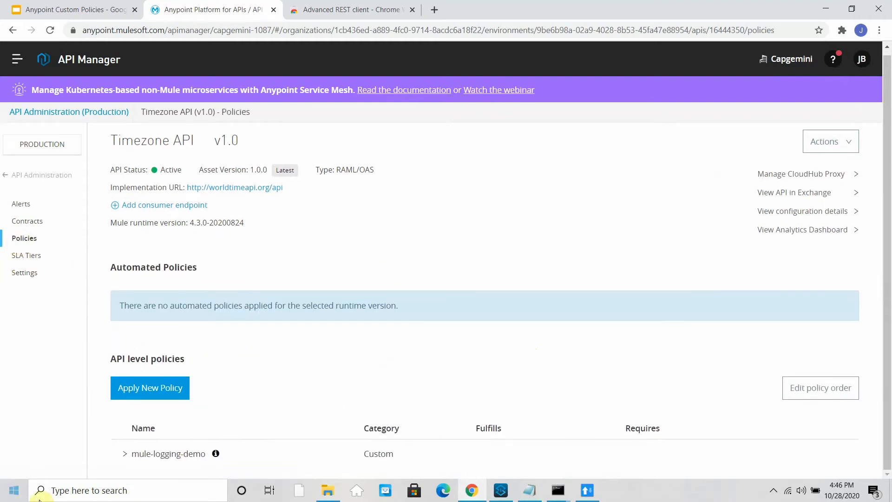
pyautogui.click(163, 446)
pyautogui.scroll(-2, 418, 441)
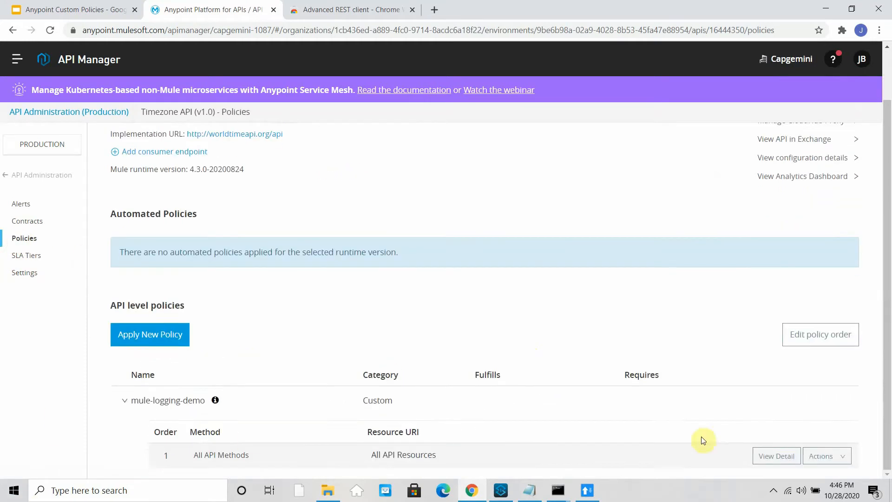
pyautogui.click(835, 464)
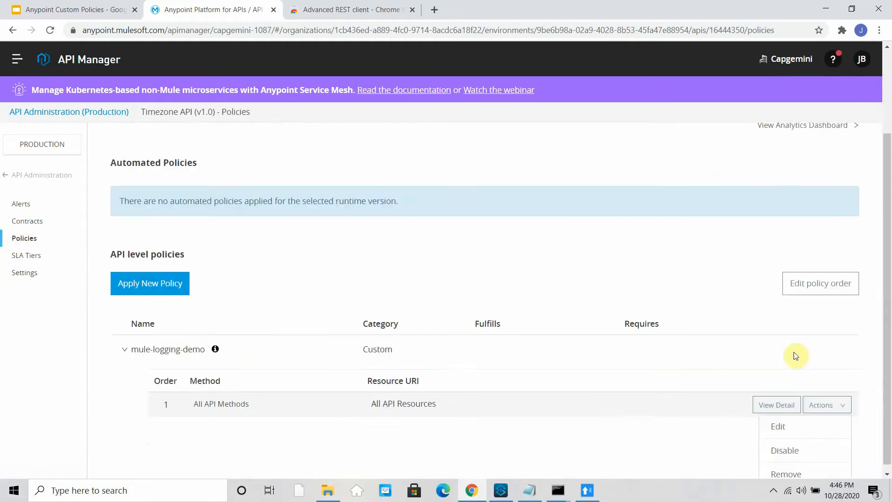
# - Edit mule-logging-demo and delete its Test Header and Content Type inbound header entries
pyautogui.click(779, 420)
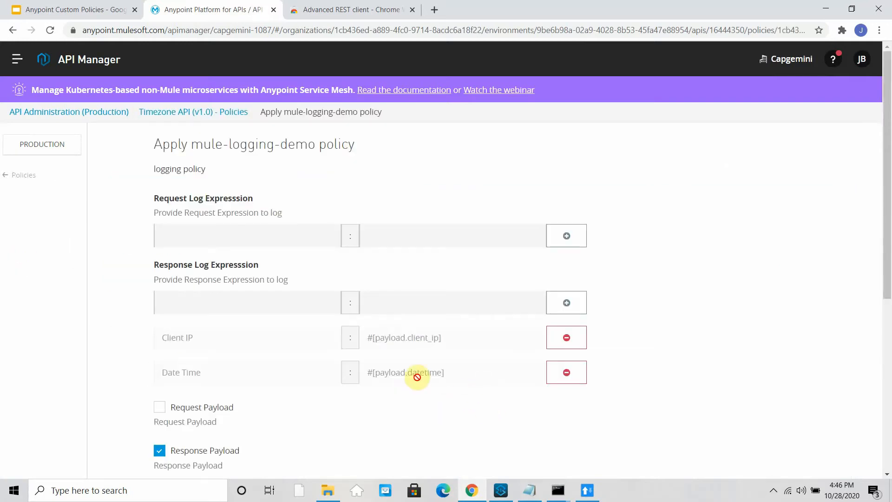
pyautogui.scroll(-3, 307, 375)
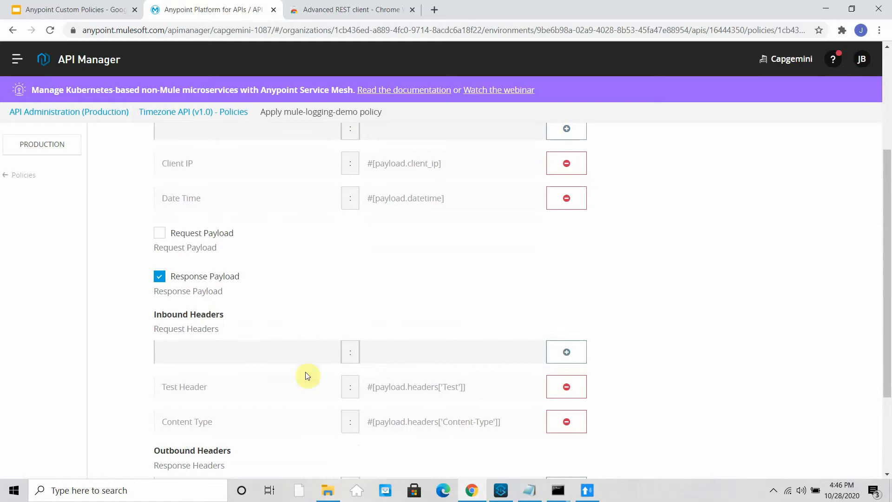
pyautogui.scroll(-2, 374, 361)
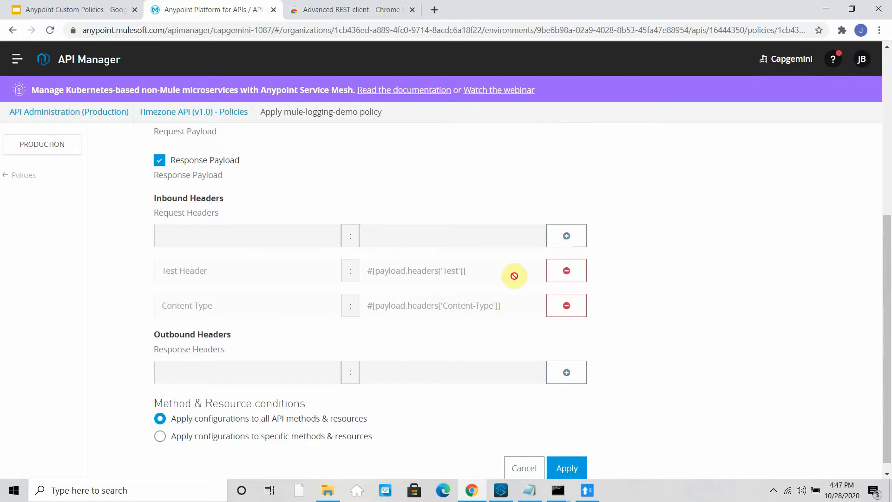
pyautogui.moveTo(481, 277); pyautogui.dragTo(380, 270)
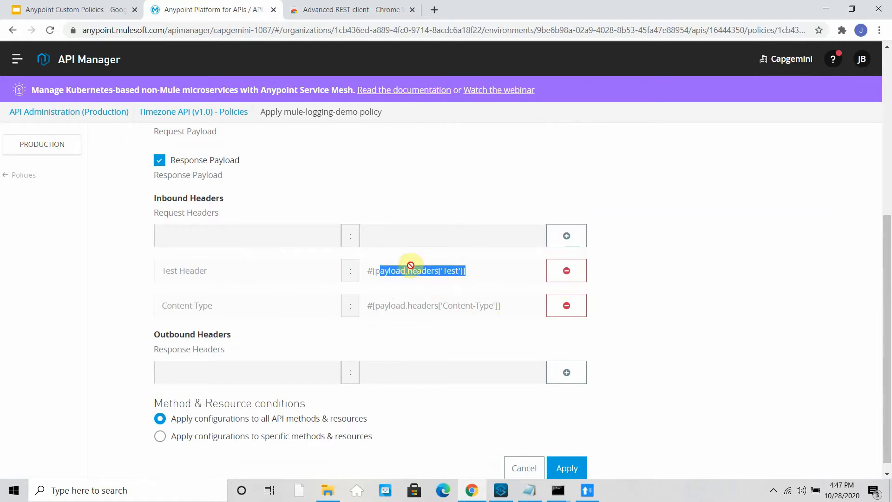
pyautogui.click(576, 273)
pyautogui.click(565, 294)
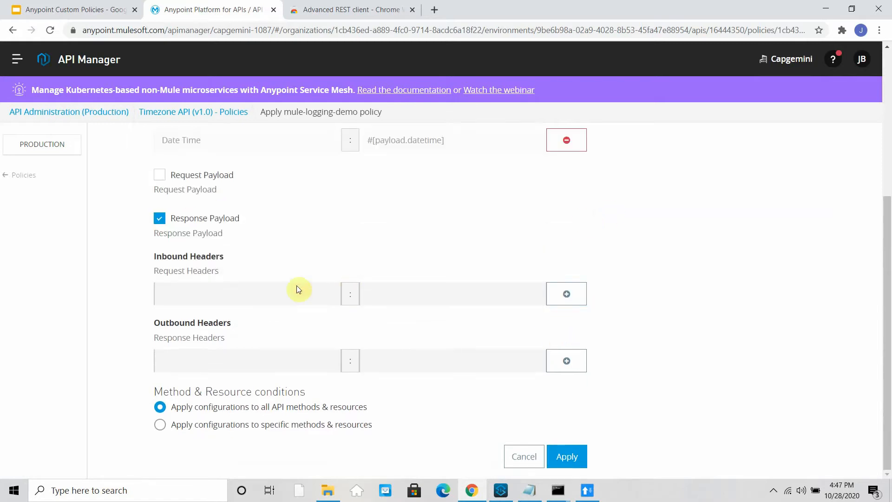
# - Add an inbound Test header entry and copy its value expression
pyautogui.click(256, 284)
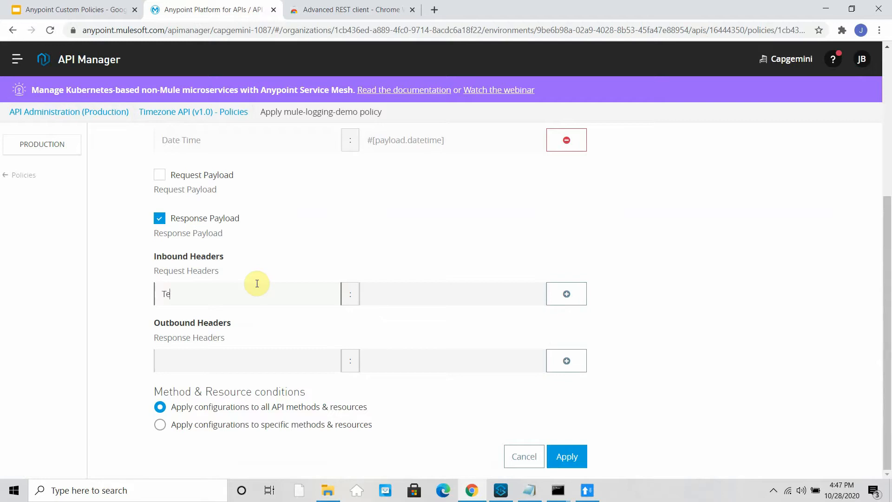
pyautogui.write('Test')
pyautogui.press('Tab')
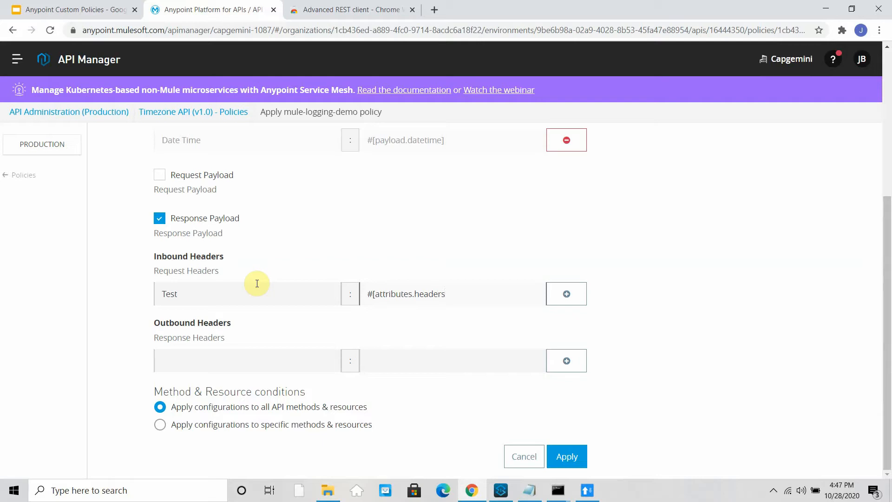
pyautogui.write(']')
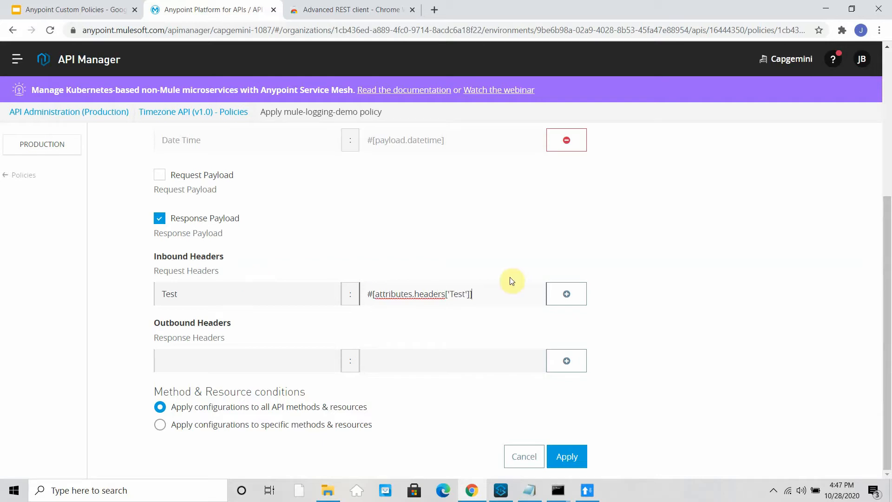
pyautogui.click(566, 294)
pyautogui.moveTo(482, 335); pyautogui.dragTo(362, 329)
pyautogui.hotkey('ctrl', 'c')
# - Add inbound header Request Content Type as #[attributes.headers['Content-Type']]
pyautogui.click(215, 292)
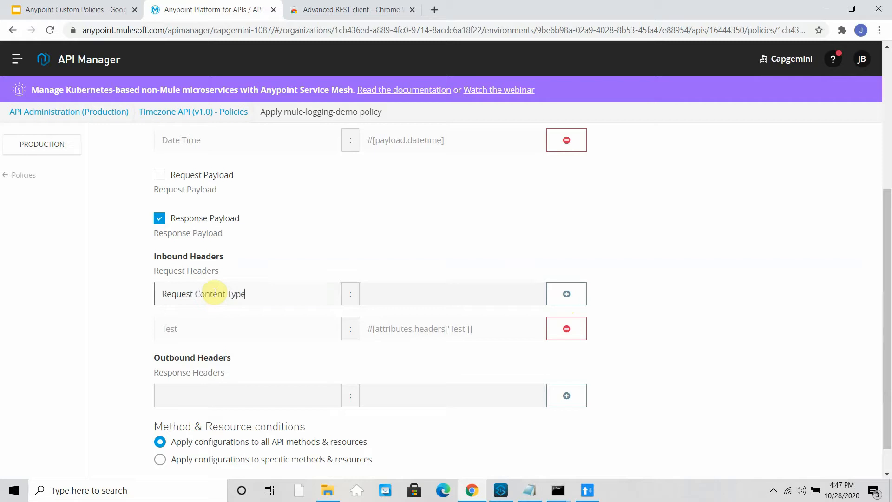
pyautogui.press('Tab')
pyautogui.hotkey('ctrl', 'v')
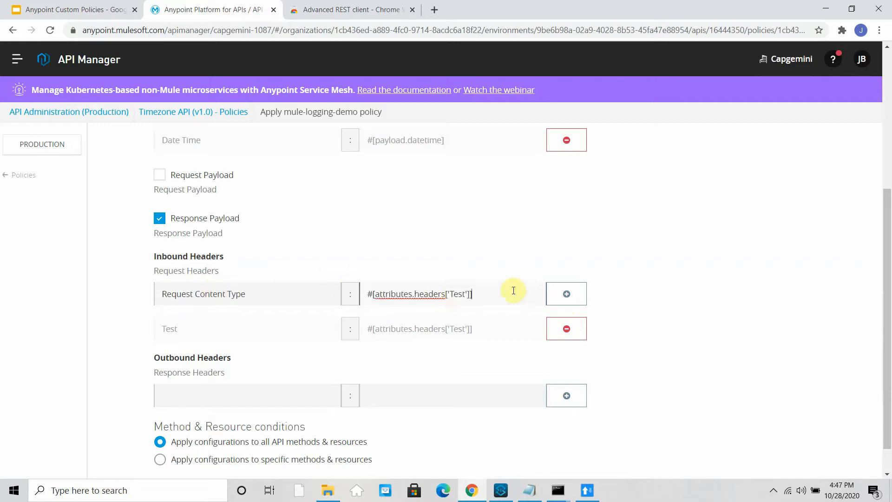
pyautogui.doubleClick(456, 295)
pyautogui.write('C')
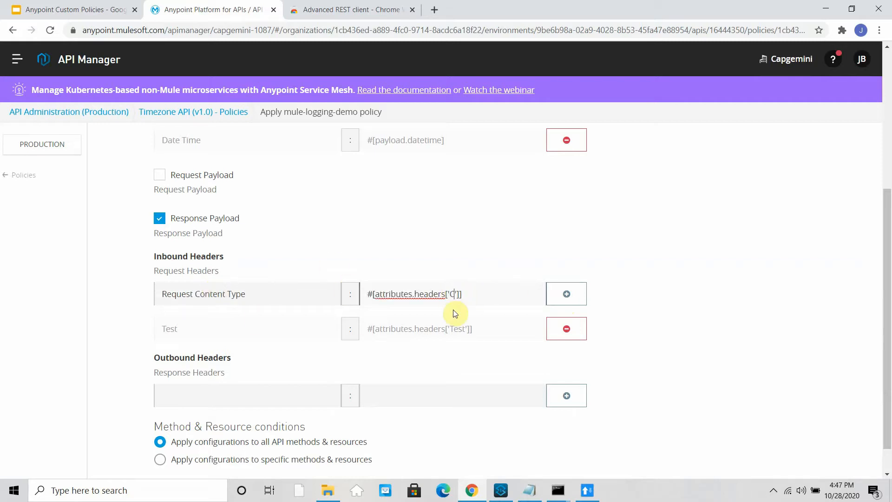
pyautogui.write('ontent-Type')
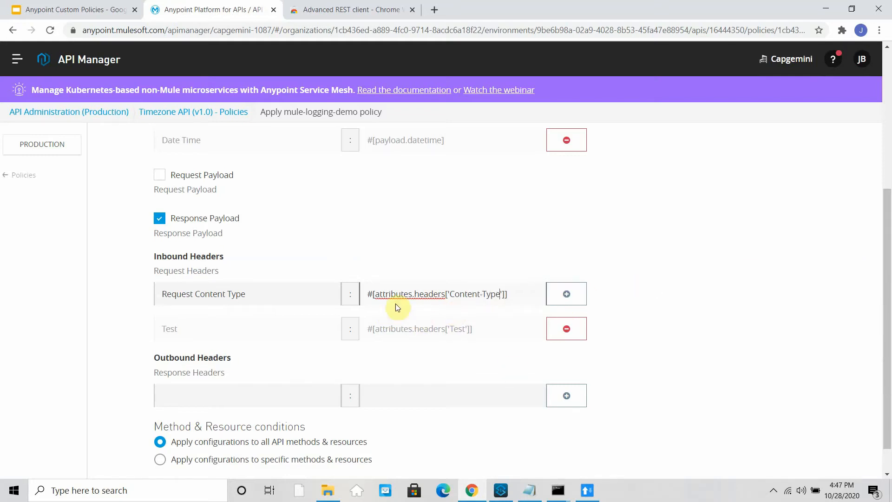
pyautogui.click(556, 295)
# - Add outbound Response Content Type as #[attributes.headers['content-type']] and apply the policy
pyautogui.scroll(-2, 232, 386)
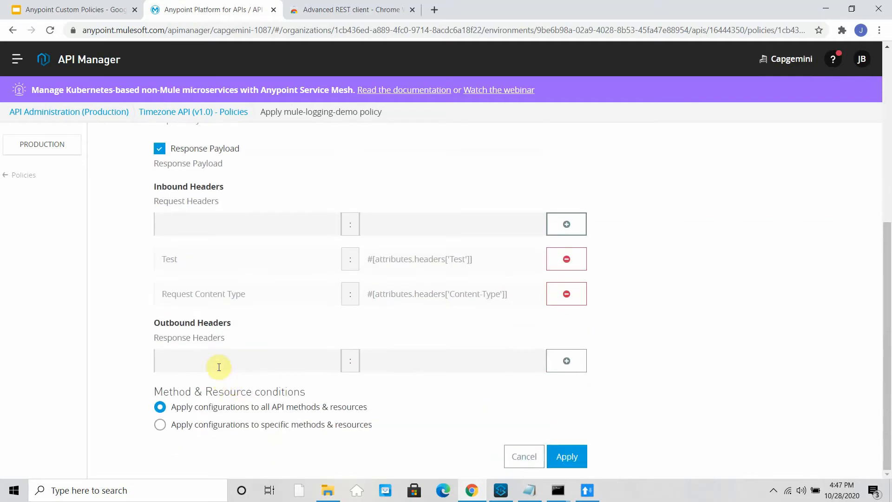
pyautogui.click(218, 367)
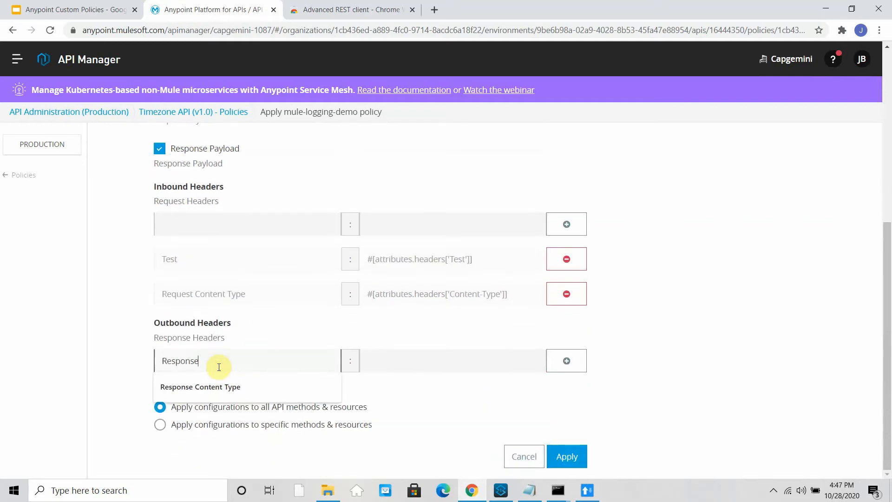
pyautogui.press('Down')
pyautogui.press('Tab')
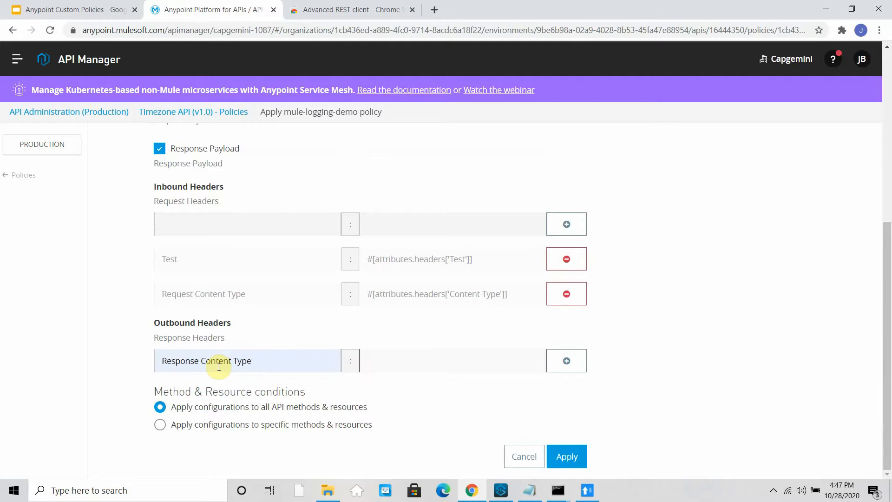
pyautogui.write('#')
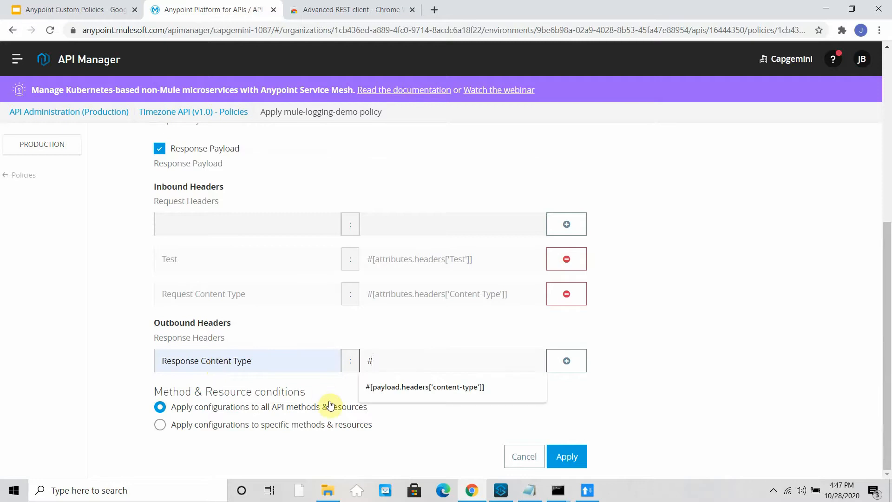
pyautogui.click(408, 387)
pyautogui.doubleClick(394, 359)
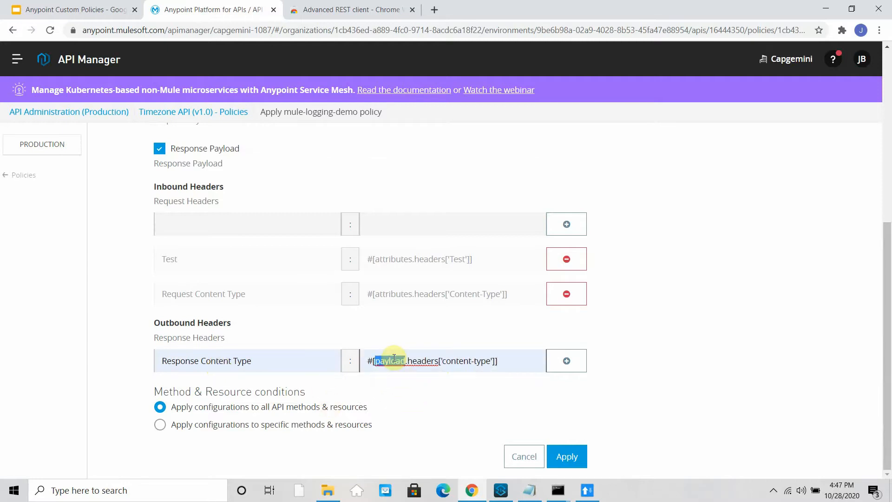
pyautogui.write('attributes')
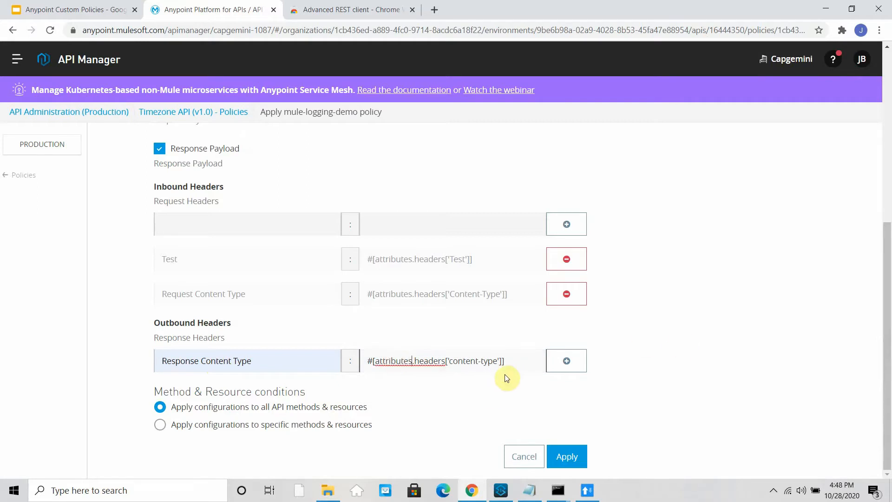
pyautogui.click(572, 457)
pyautogui.click(584, 453)
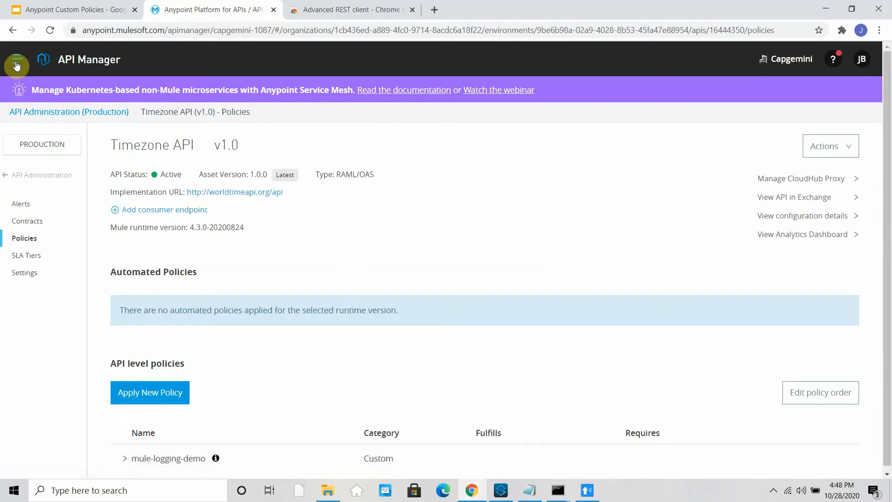
pyautogui.click(16, 65)
# - Show the time-zone-proxy application's live logs in Runtime Manager, then bring Advanced REST Client forward
pyautogui.click(85, 272)
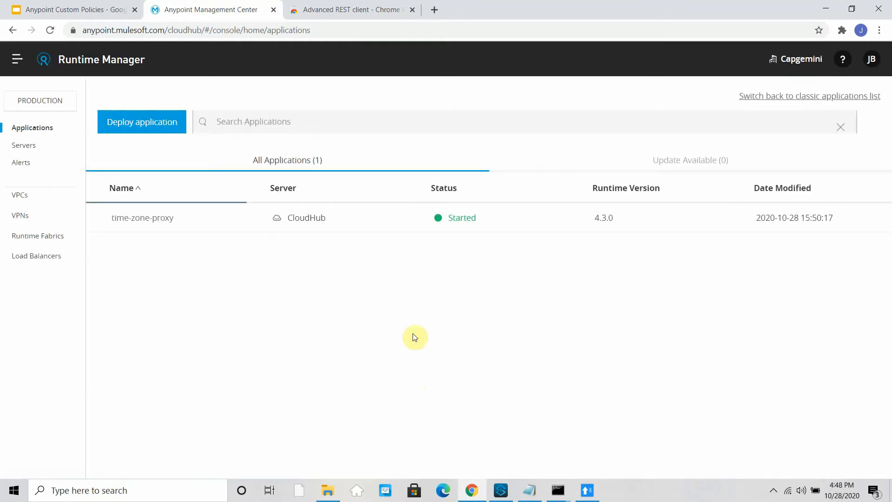
pyautogui.click(522, 229)
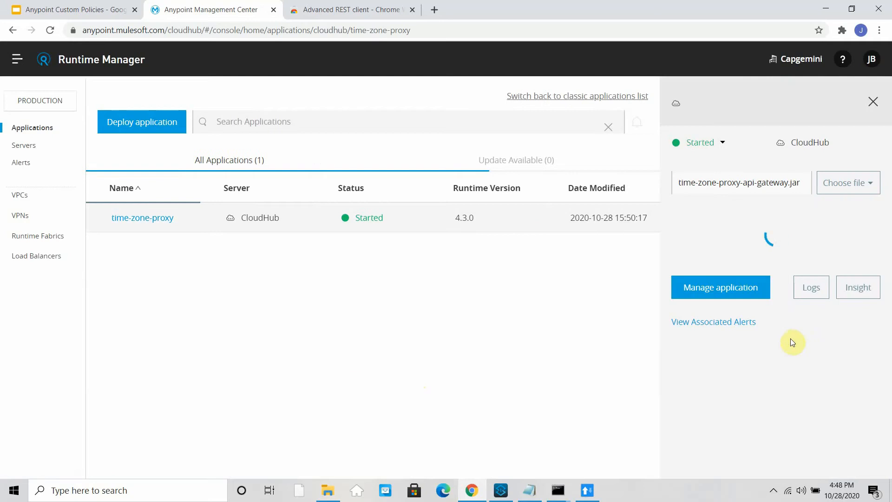
pyautogui.click(817, 347)
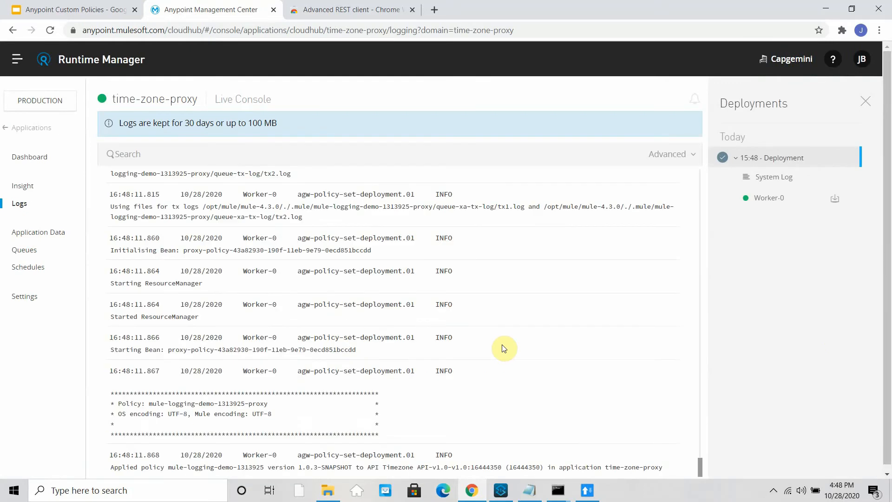
pyautogui.click(586, 491)
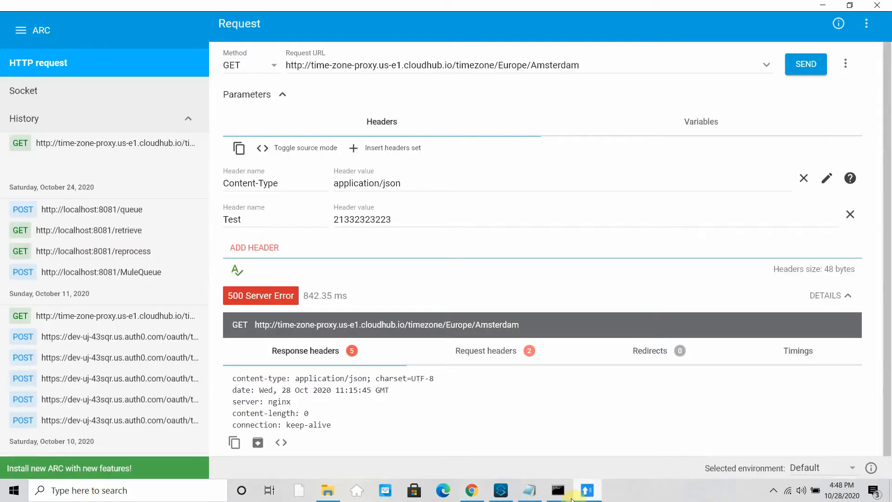
# - Resend the Europe/Amsterdam GET through time-zone-proxy, confirm 200 OK, and minimize the client
pyautogui.click(789, 76)
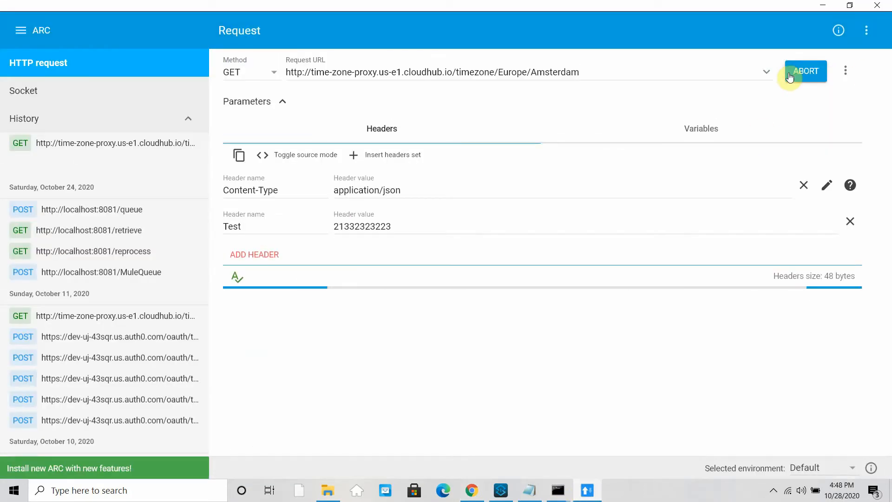
pyautogui.scroll(-8, 623, 319)
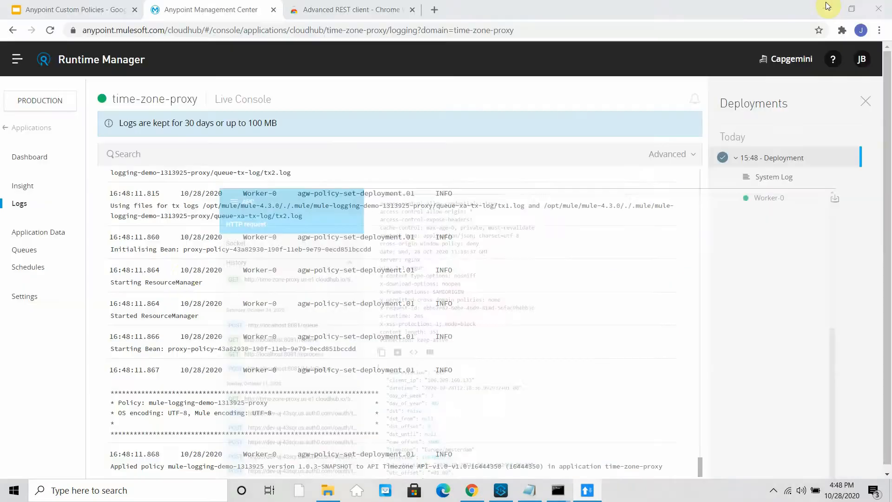
pyautogui.click(823, 5)
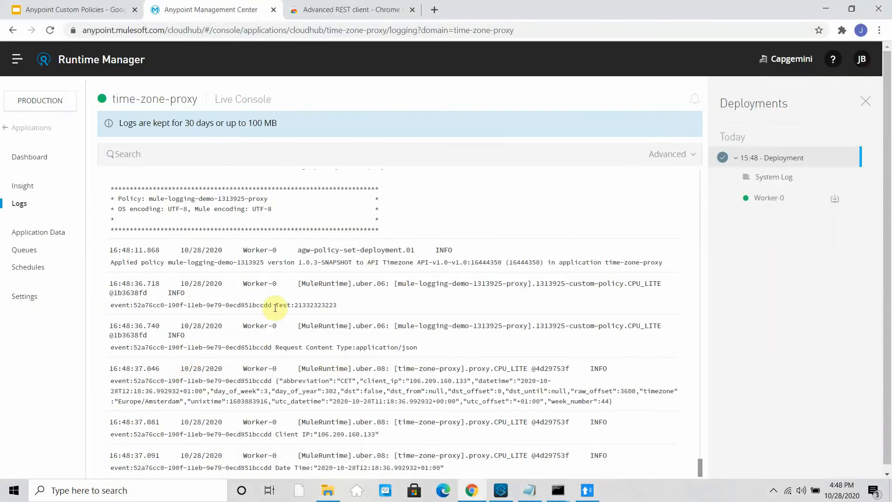
pyautogui.moveTo(279, 305); pyautogui.dragTo(338, 305)
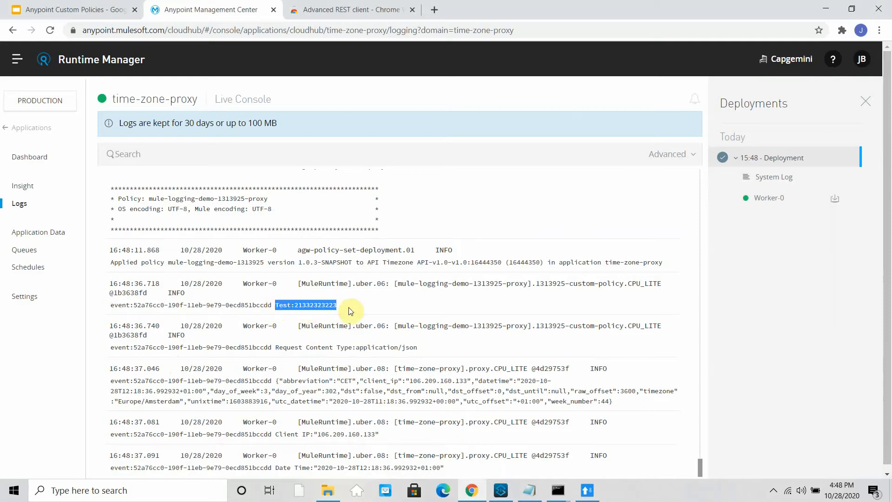
pyautogui.moveTo(283, 347); pyautogui.dragTo(395, 352)
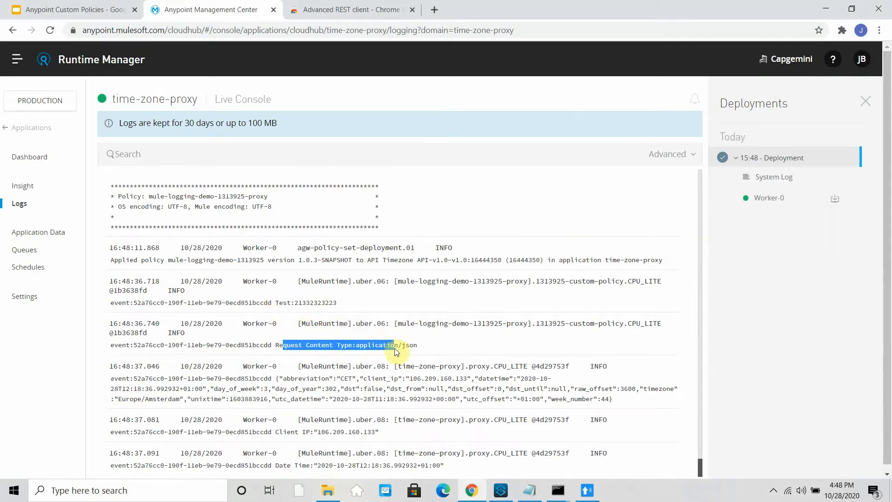
pyautogui.moveTo(632, 401); pyautogui.dragTo(126, 356)
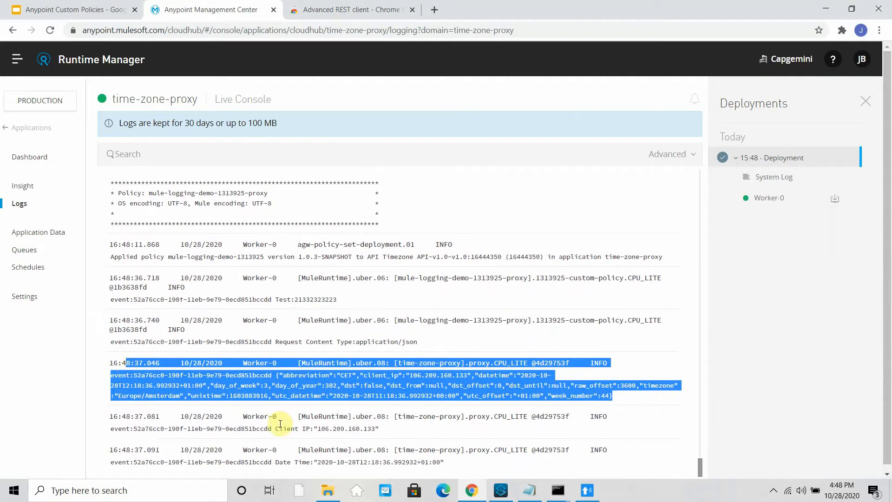
pyautogui.moveTo(277, 425); pyautogui.dragTo(394, 423)
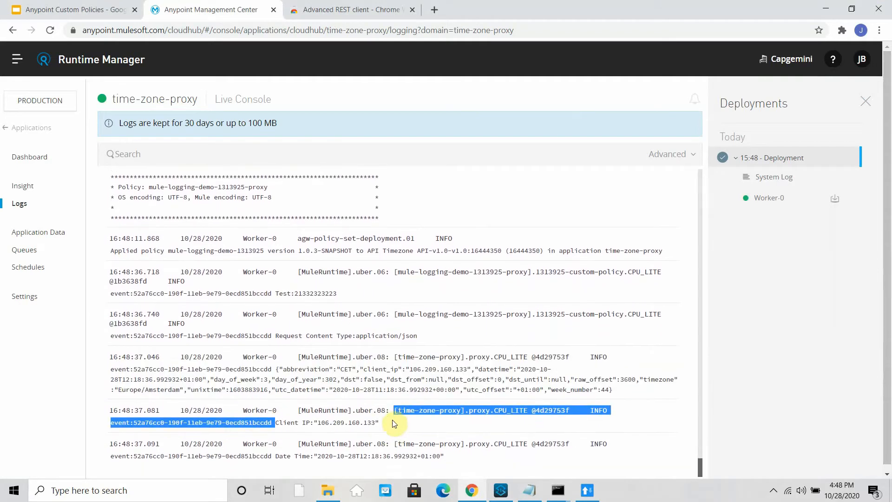
pyautogui.moveTo(276, 451); pyautogui.dragTo(433, 449)
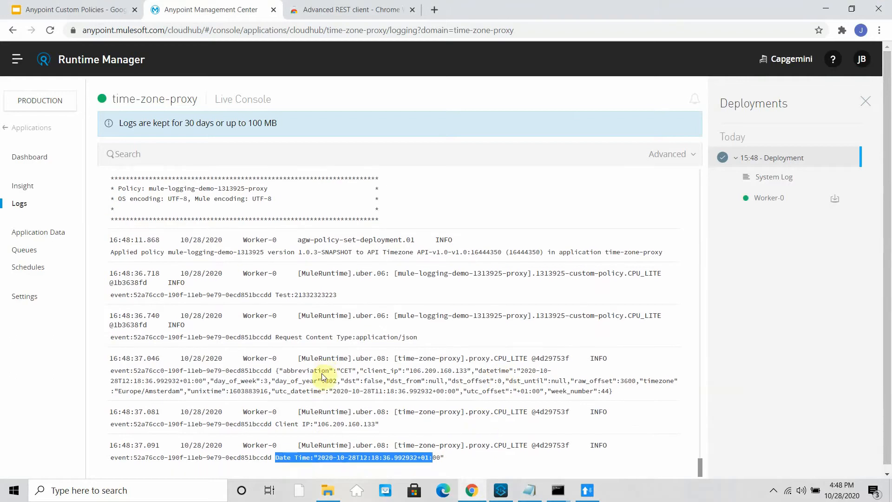
pyautogui.click(437, 356)
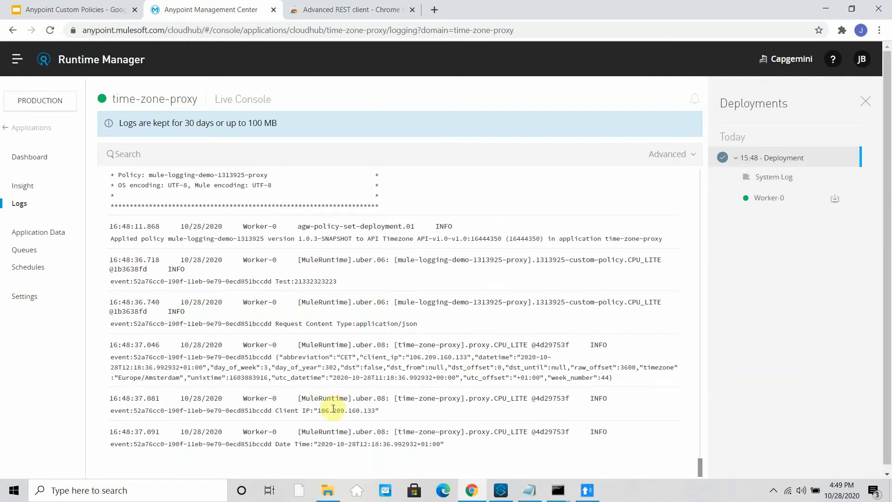
# - Go back to API Manager and open Timezone API version 1.0
pyautogui.click(17, 59)
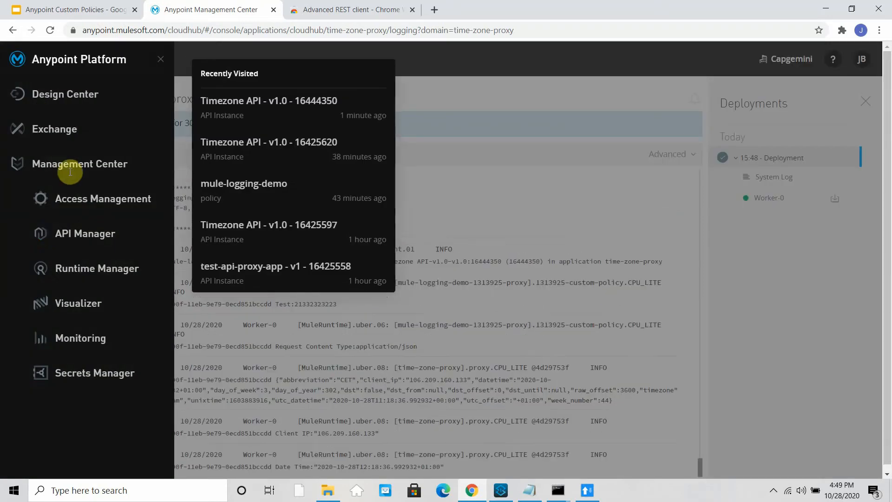
pyautogui.click(77, 236)
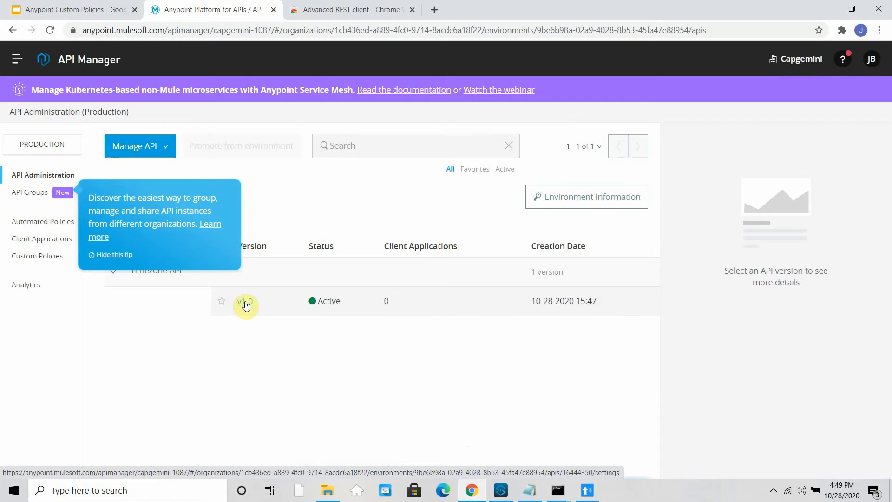
pyautogui.click(246, 302)
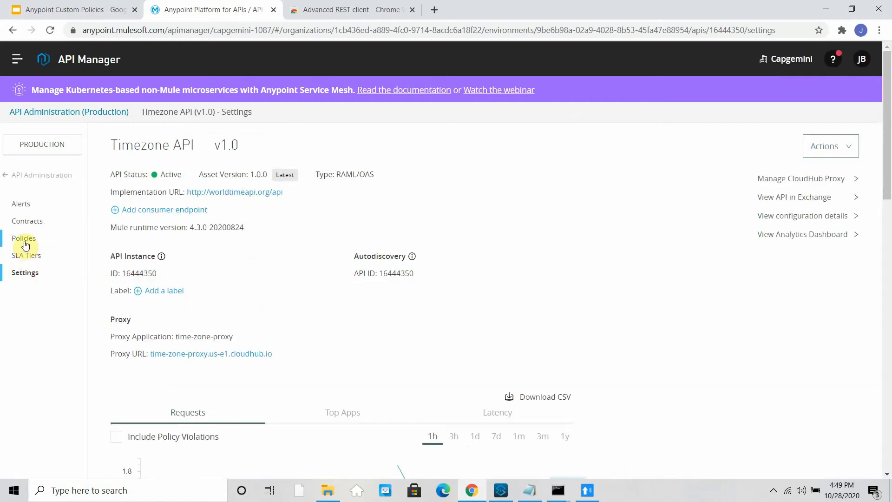
# - Open the mule-logging-demo policy's edit form from the Policies list
pyautogui.click(25, 243)
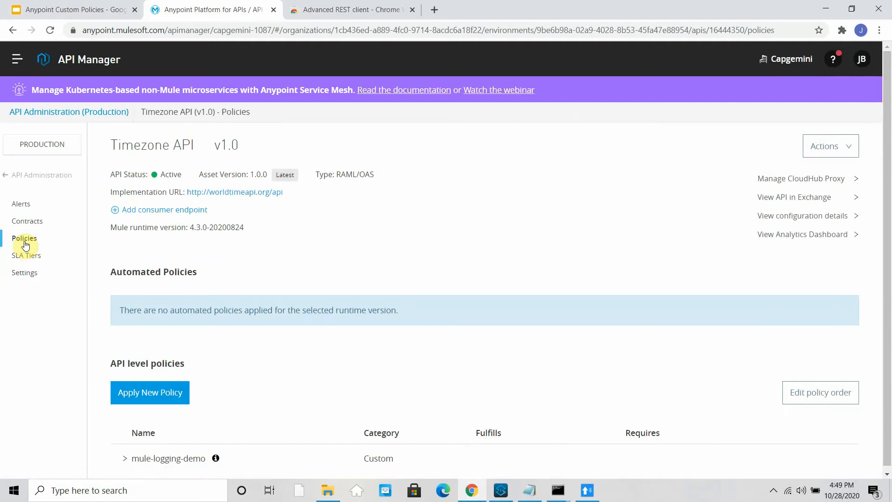
pyautogui.click(153, 459)
pyautogui.scroll(-1, 160, 295)
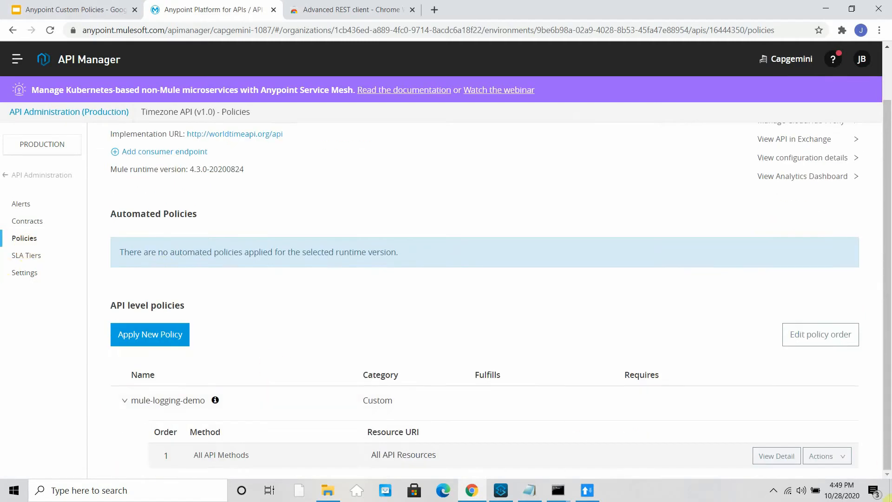
pyautogui.click(827, 456)
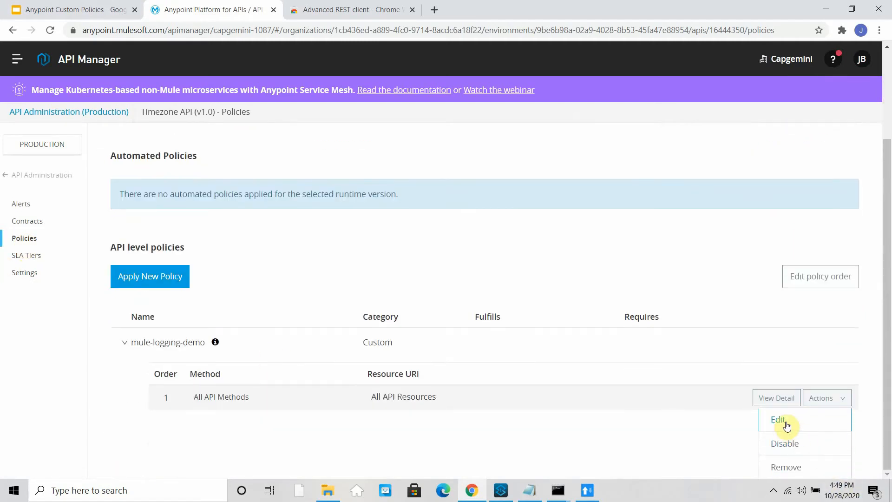
pyautogui.click(785, 424)
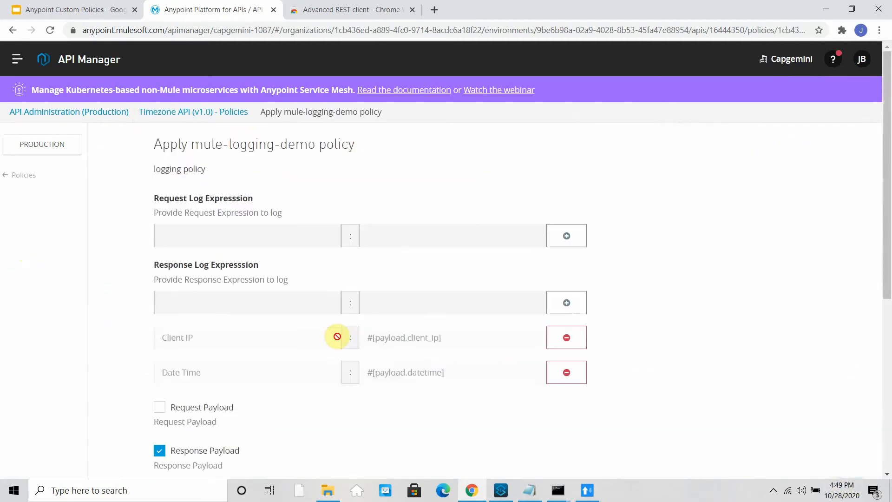
# - Add outbound header Response Content Type as #[attributes.headers['content-type']] and apply the policy
pyautogui.scroll(-6, 337, 336)
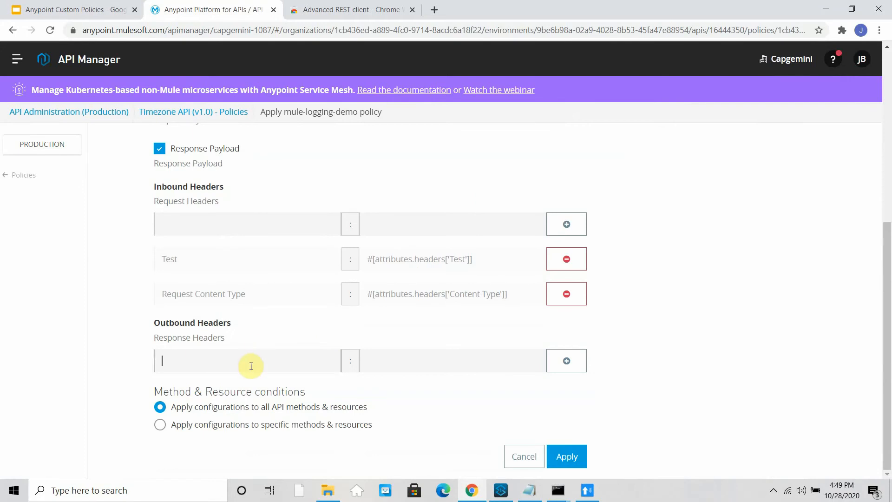
pyautogui.click(293, 391)
pyautogui.click(399, 361)
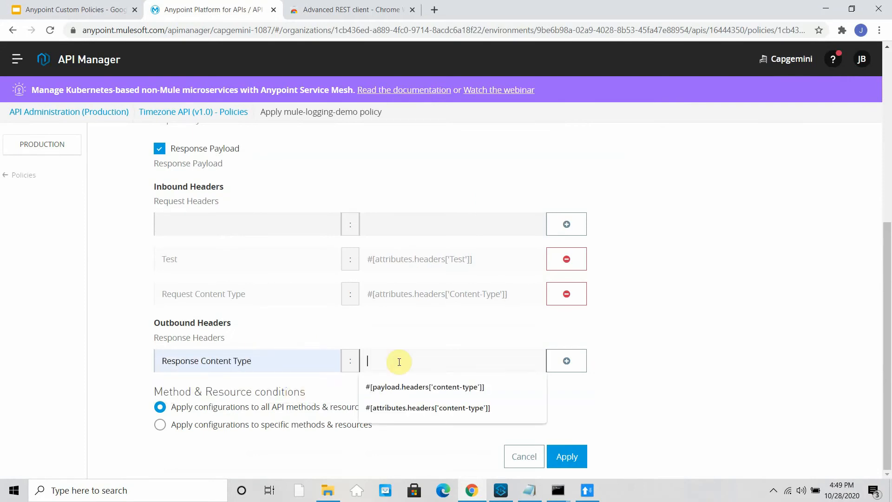
pyautogui.click(417, 389)
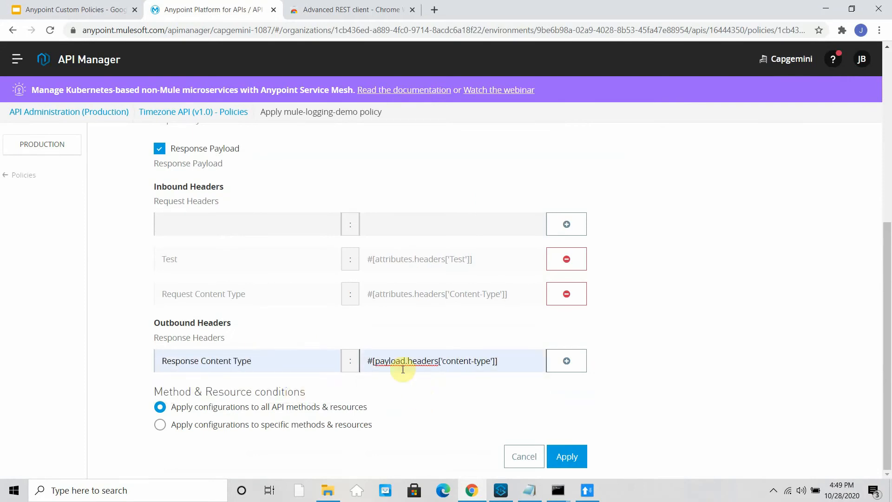
pyautogui.write('q')
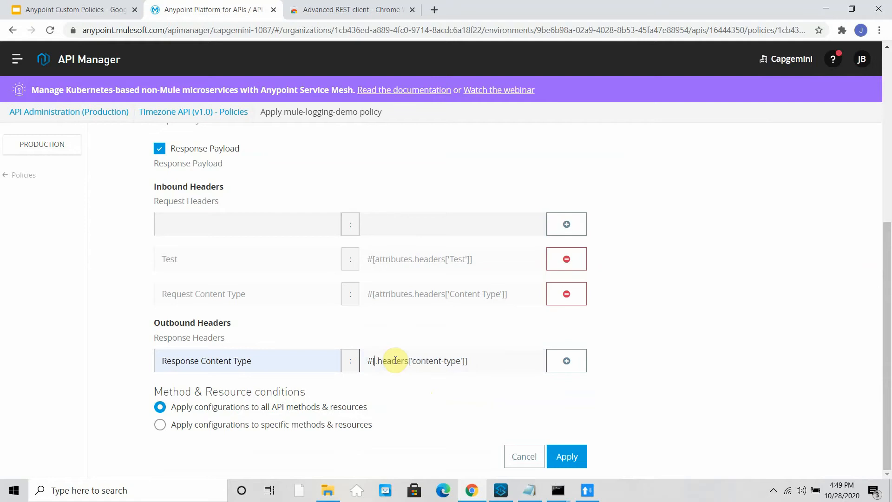
pyautogui.write('attribut')
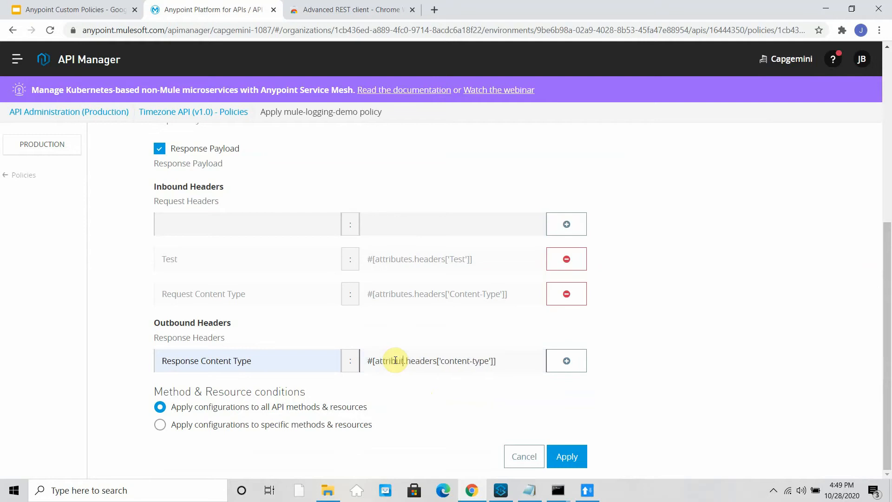
pyautogui.write('es')
pyautogui.click(566, 361)
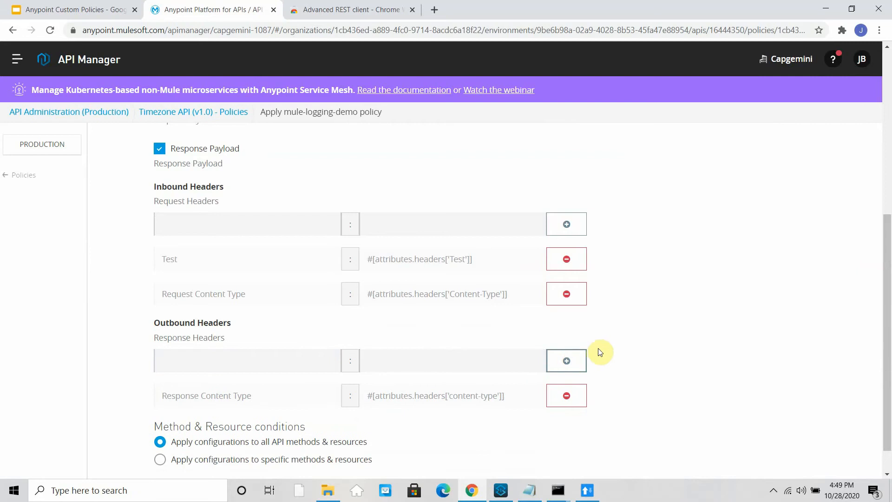
pyautogui.scroll(-1, 612, 379)
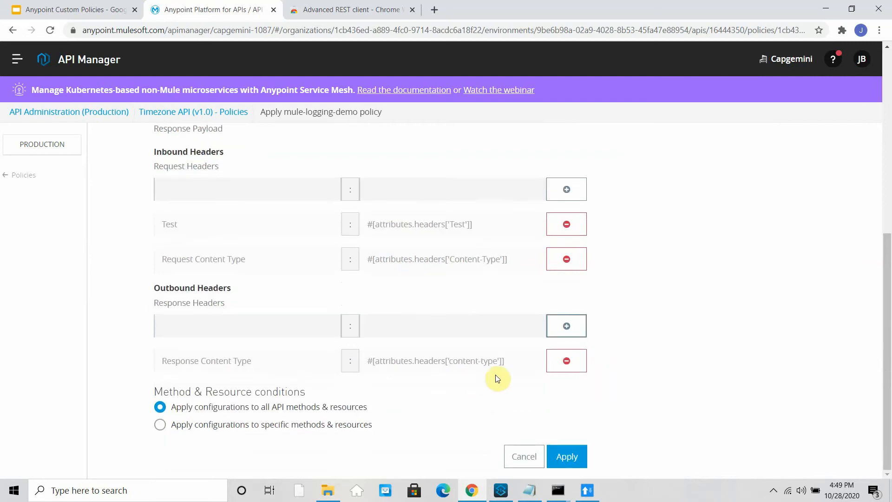
pyautogui.click(566, 458)
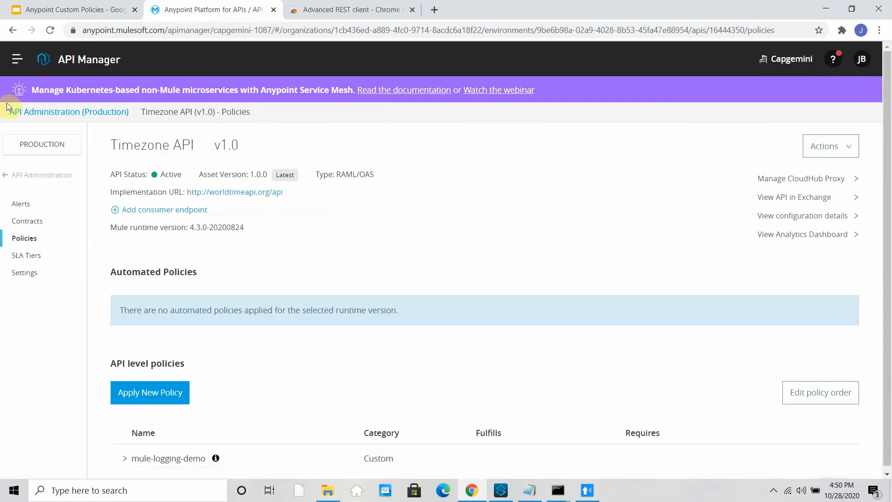
# - Show the time-zone-proxy application's logs in Runtime Manager, then switch to Advanced REST Client
pyautogui.click(17, 68)
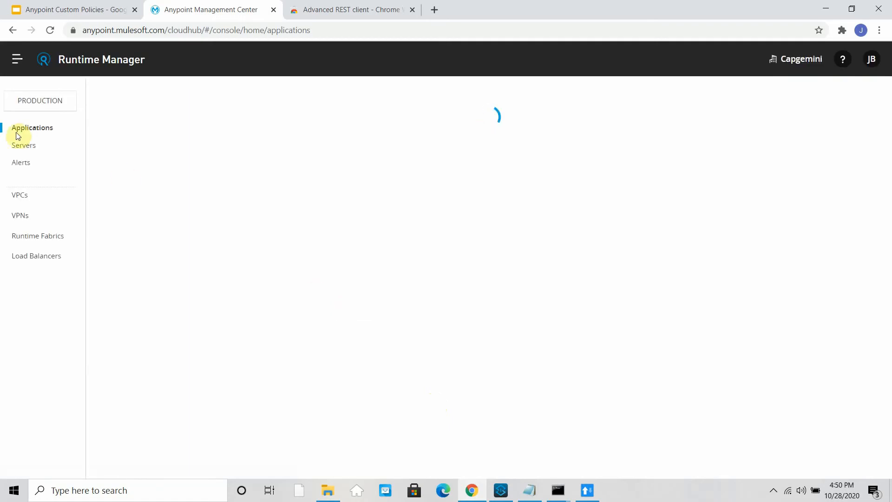
pyautogui.click(513, 229)
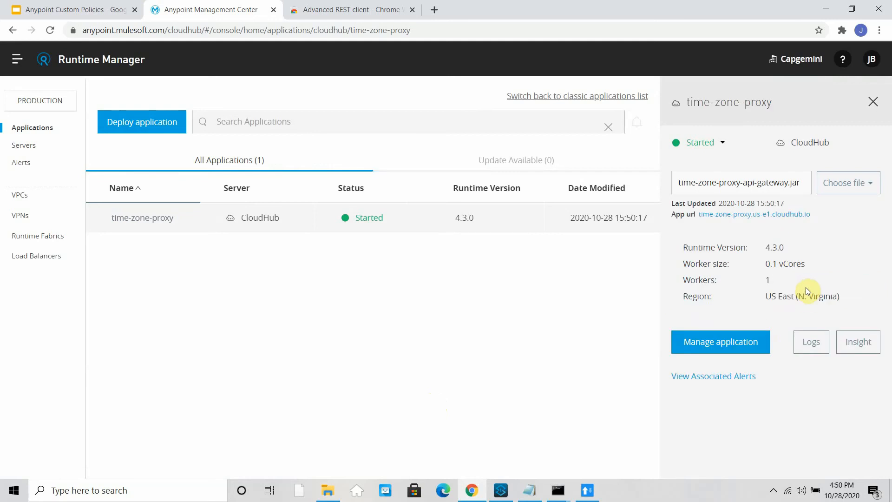
pyautogui.click(807, 346)
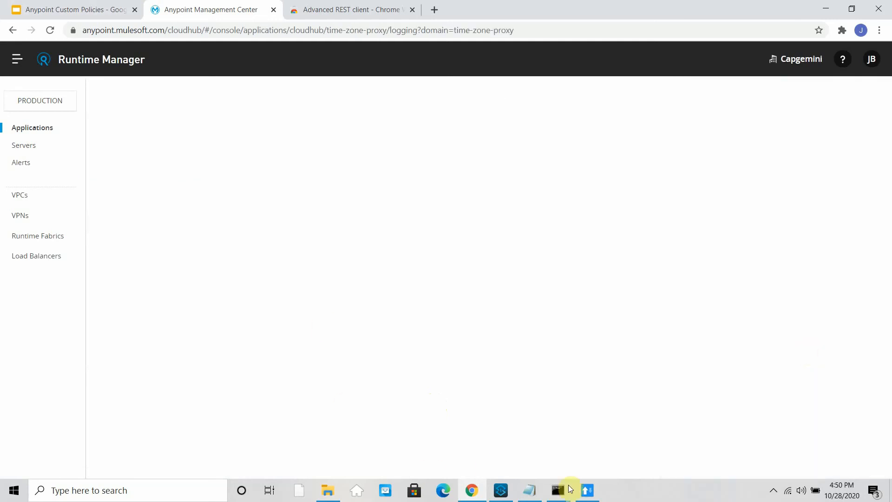
pyautogui.moveTo(589, 492)
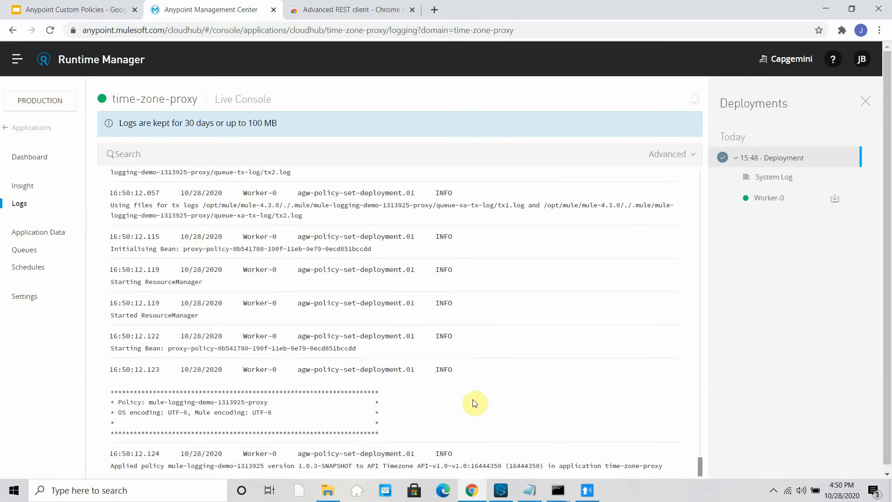
pyautogui.hotkey('alt', 'Tab')
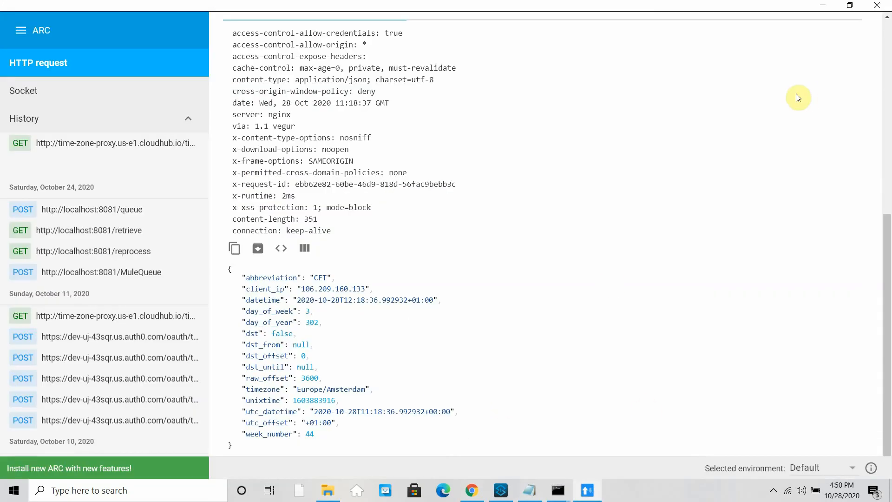
# - Resend the Europe/Amsterdam GET through time-zone-proxy and minimize the client to see the logs
pyautogui.scroll(10, 796, 95)
pyautogui.click(804, 72)
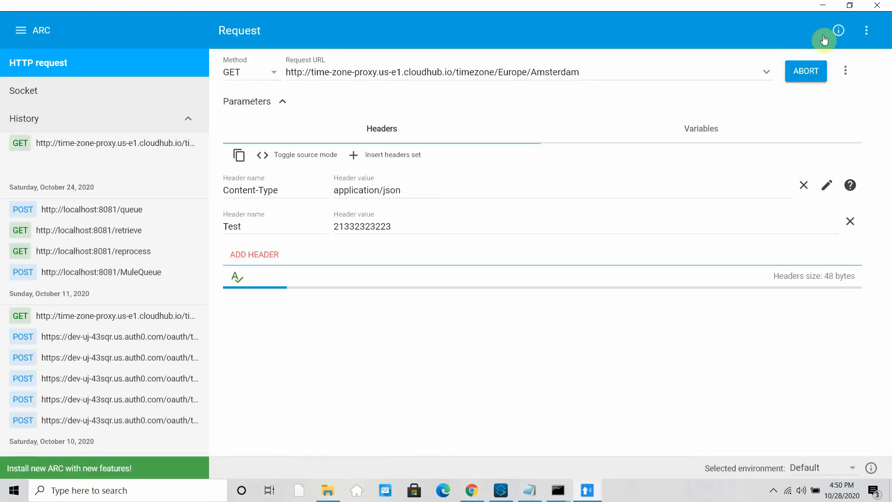
pyautogui.click(827, 4)
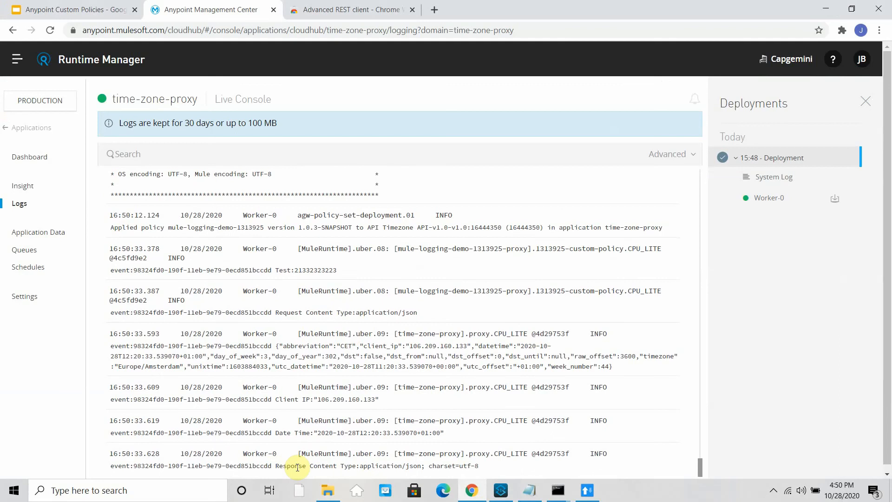
pyautogui.moveTo(276, 466); pyautogui.dragTo(478, 465)
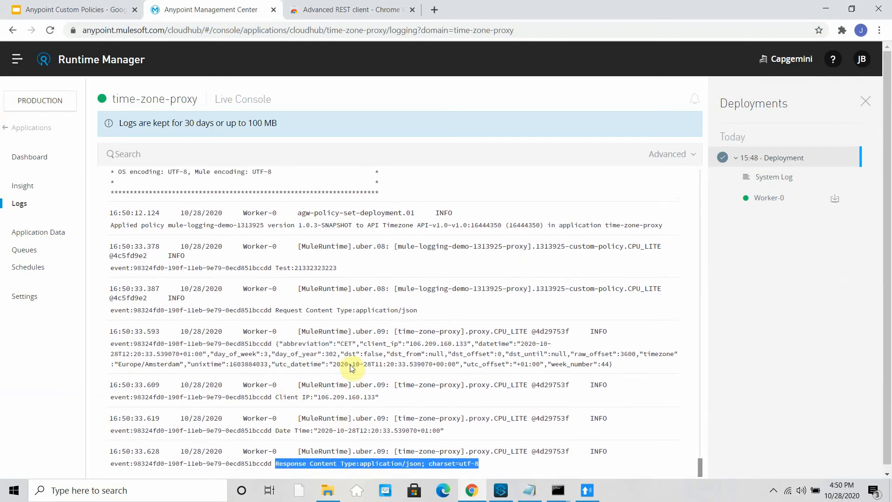
pyautogui.moveTo(348, 361); pyautogui.dragTo(424, 351)
pyautogui.moveTo(306, 307); pyautogui.dragTo(348, 307)
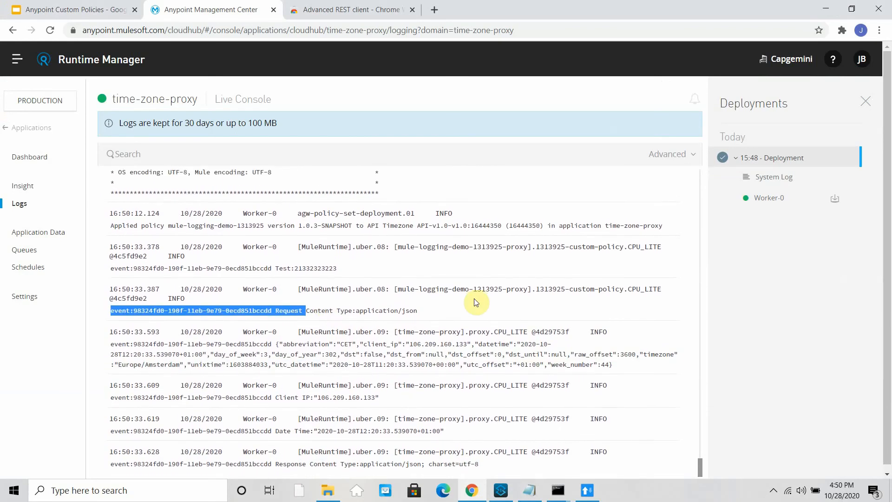
pyautogui.moveTo(276, 264); pyautogui.dragTo(350, 271)
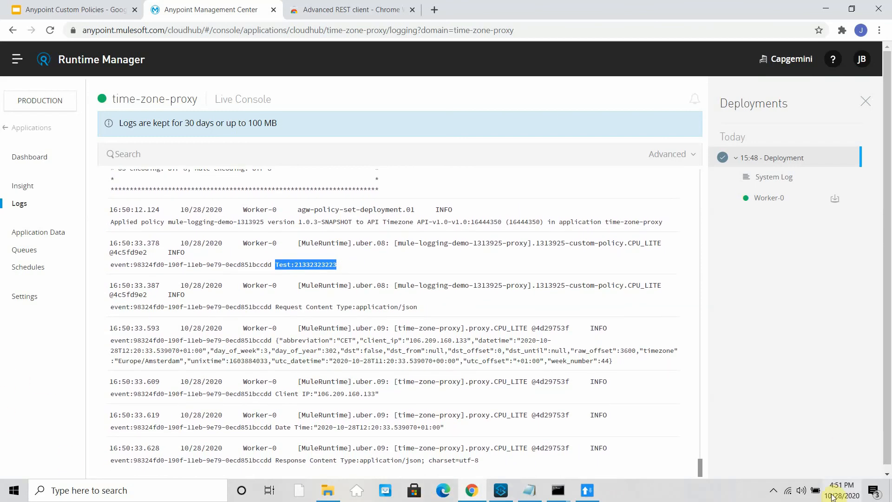
pyautogui.click(774, 490)
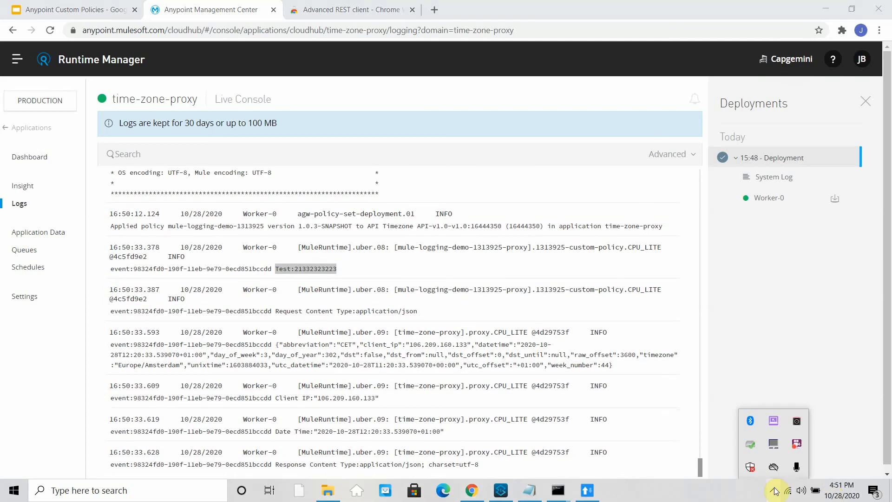